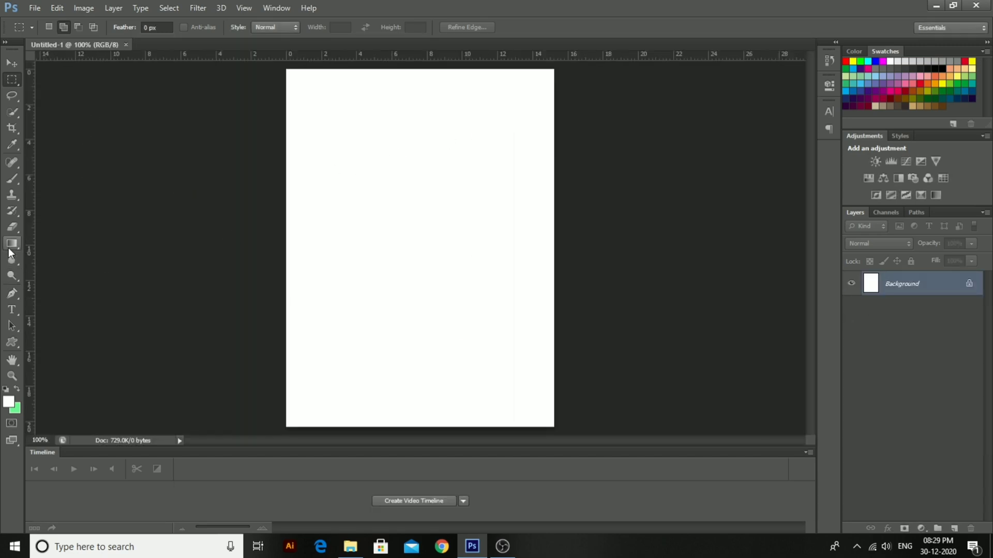
Fill the white Background layer with the red gradient using the Gradient tool
left_click(9, 247)
left_click(82, 30)
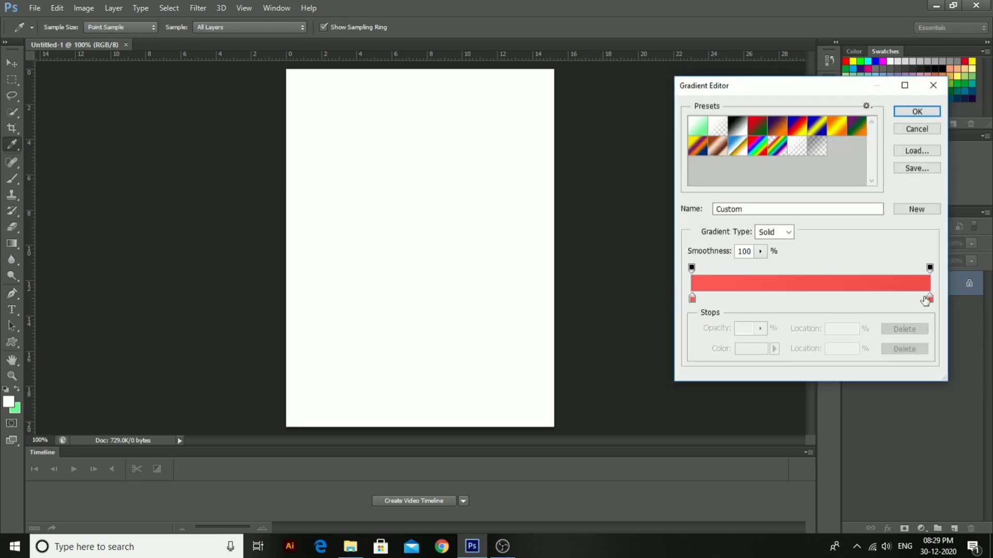
left_click(904, 113)
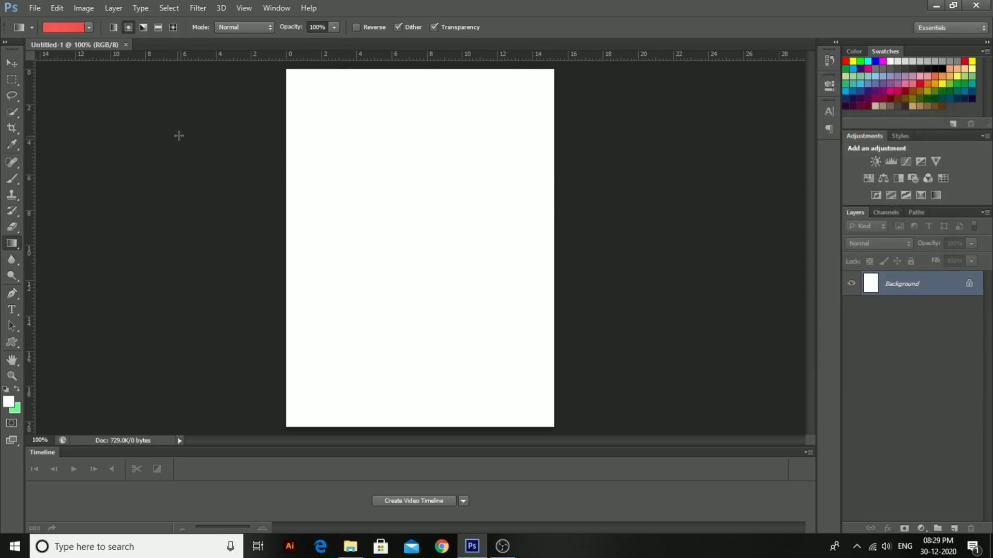
left_click_drag(178, 135, 950, 367)
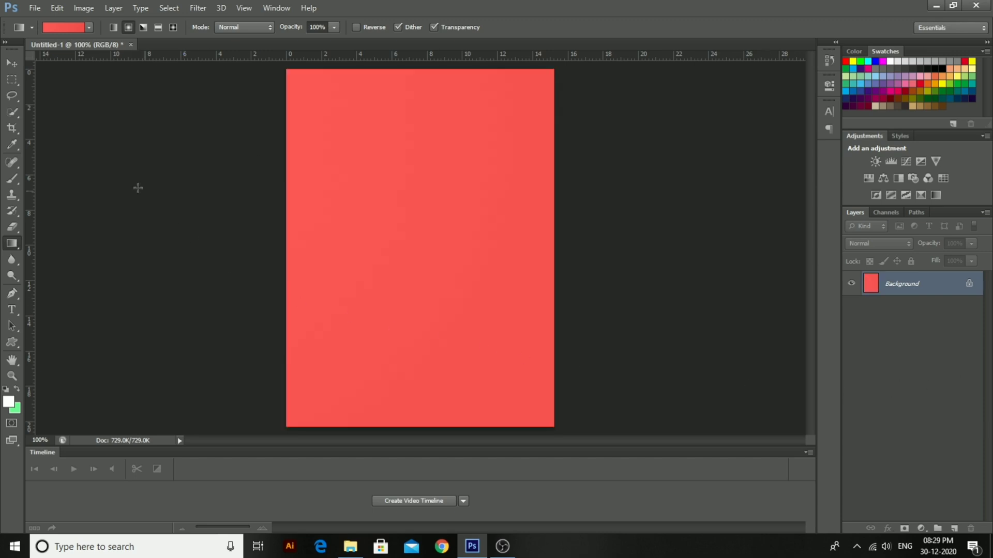
Add a new layer and paint an upright soft white glow in the middle of the canvas with the 200 px brush
left_click(12, 179)
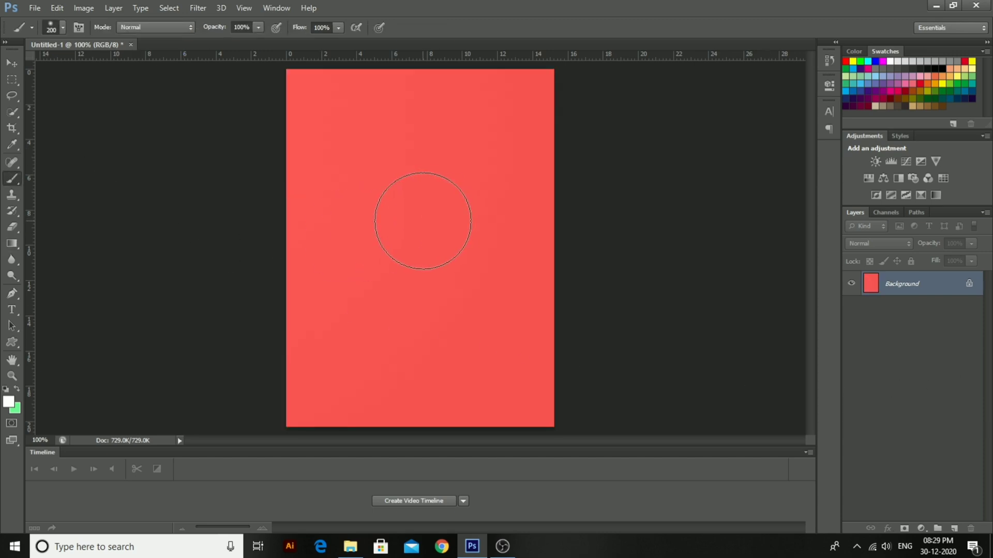
left_click(954, 527)
left_click(419, 226)
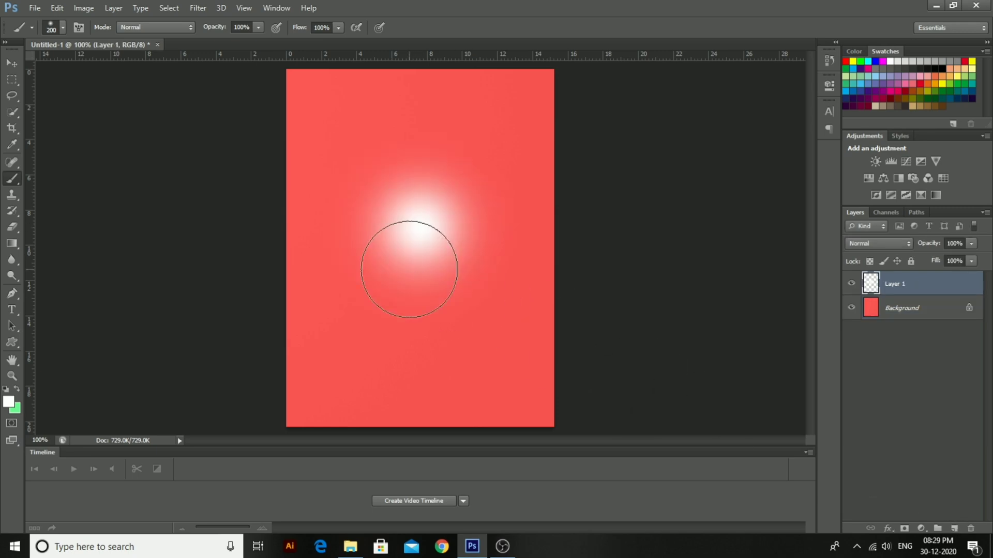
left_click(421, 194)
left_click(423, 254)
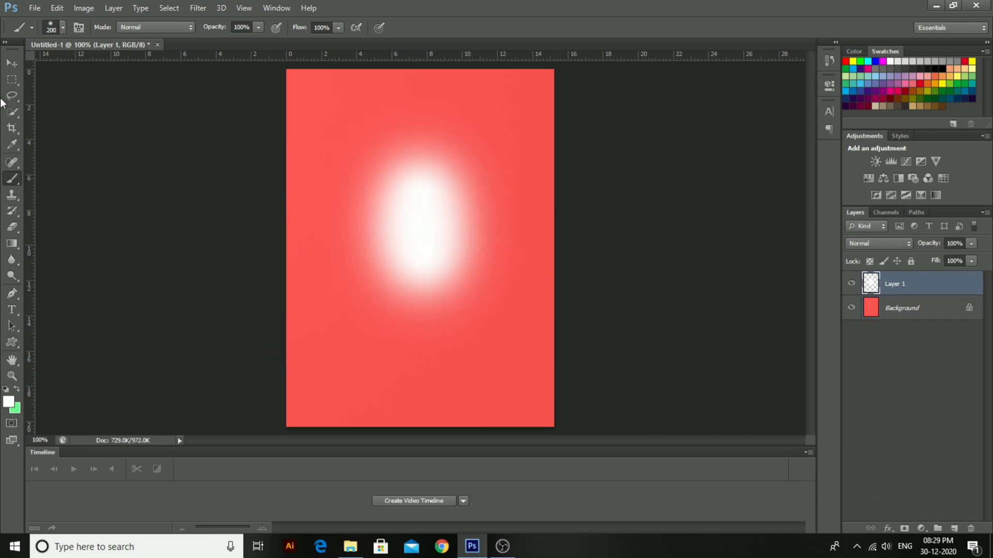
Enlarge the white glow to about 156% width and 153% height and position it in the upper middle of the canvas
left_click(11, 62)
key("ctrl+t")
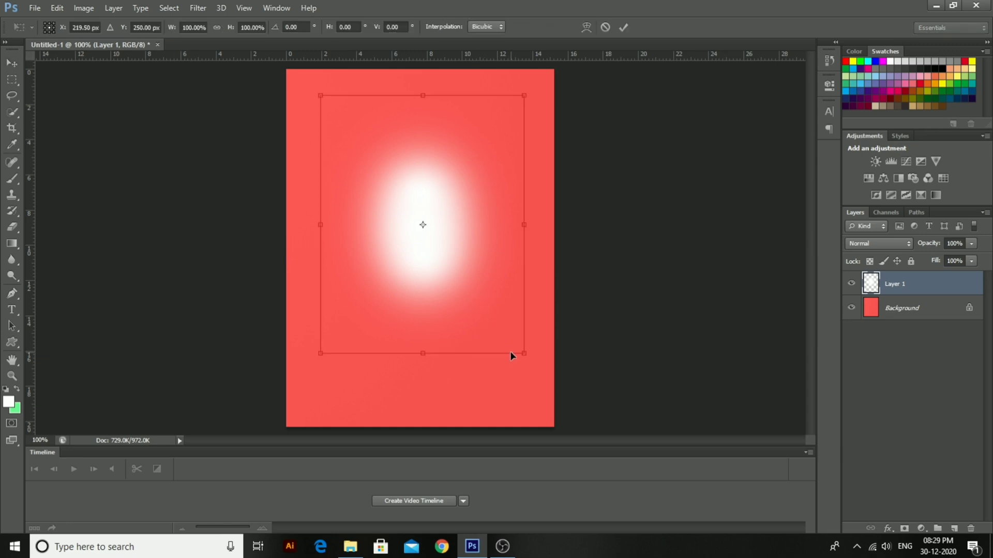
left_click_drag(523, 356, 445, 264)
left_click_drag(268, 202, 302, 207)
left_click_drag(450, 241, 437, 249)
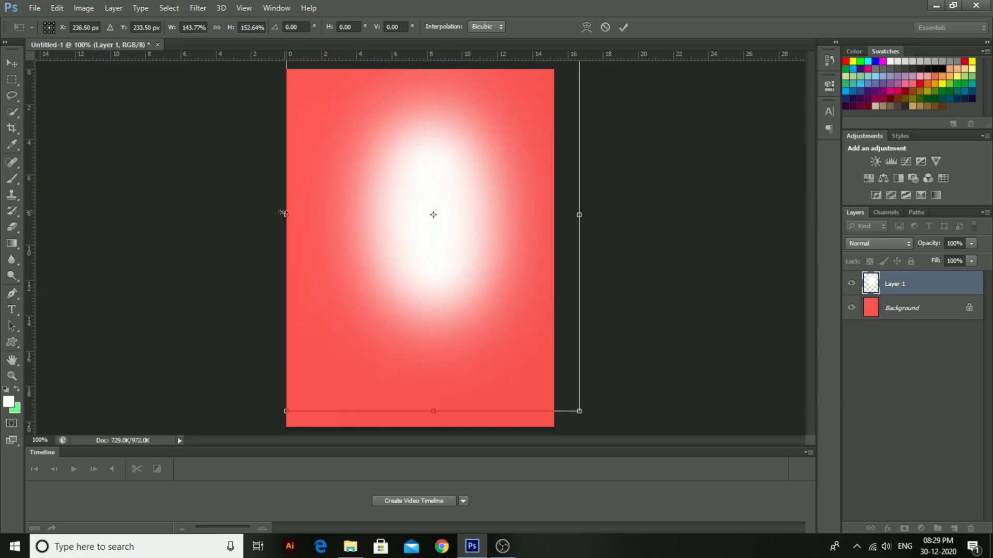
left_click_drag(283, 213, 263, 210)
left_click_drag(417, 228, 426, 243)
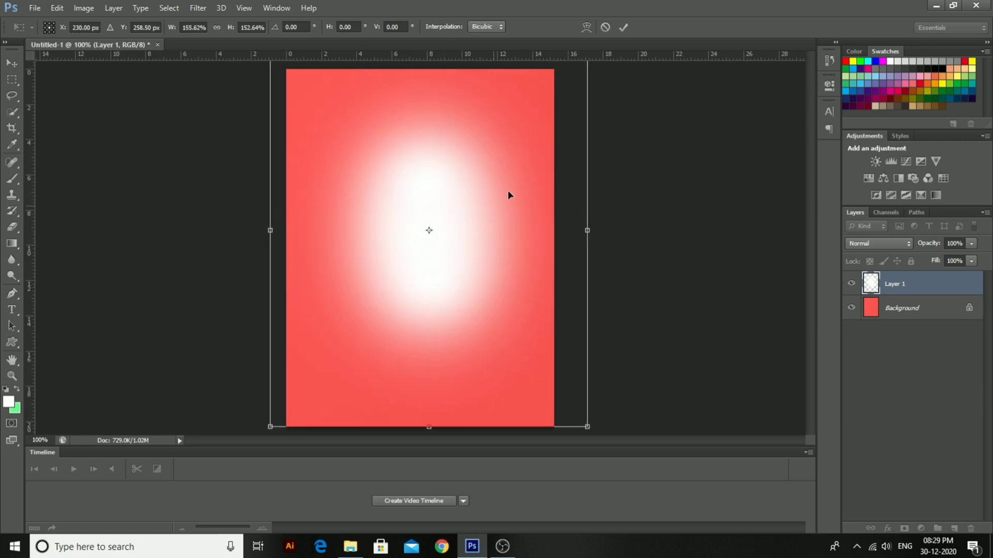
left_click(623, 28)
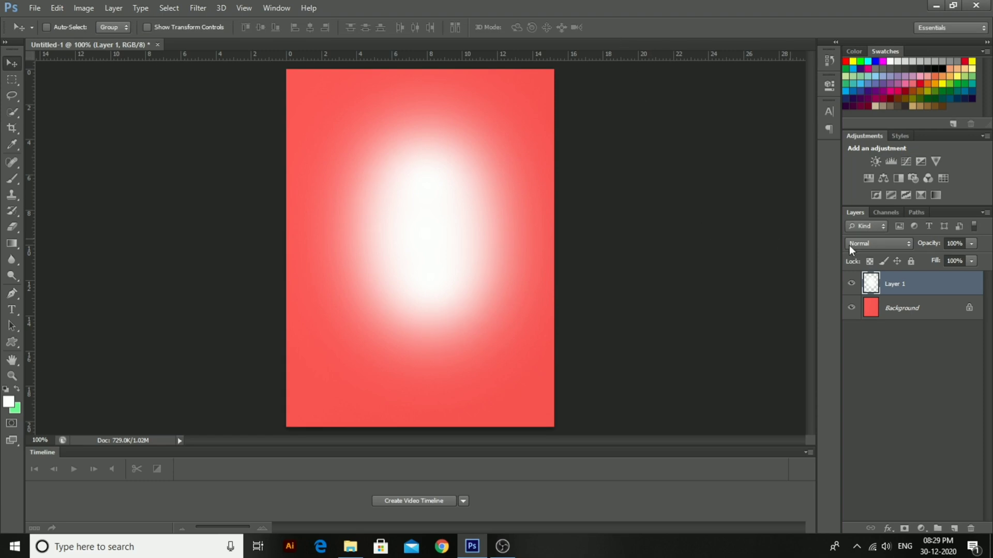
Lower the glow layer's opacity to 86% and shift the glow slightly left to centre it
left_click_drag(940, 255, 966, 256)
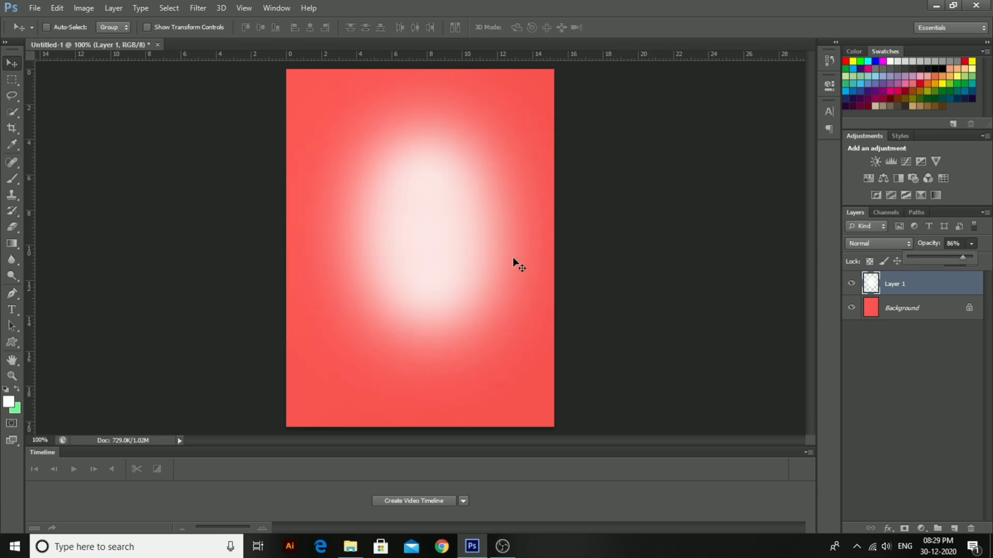
left_click_drag(452, 271, 420, 261)
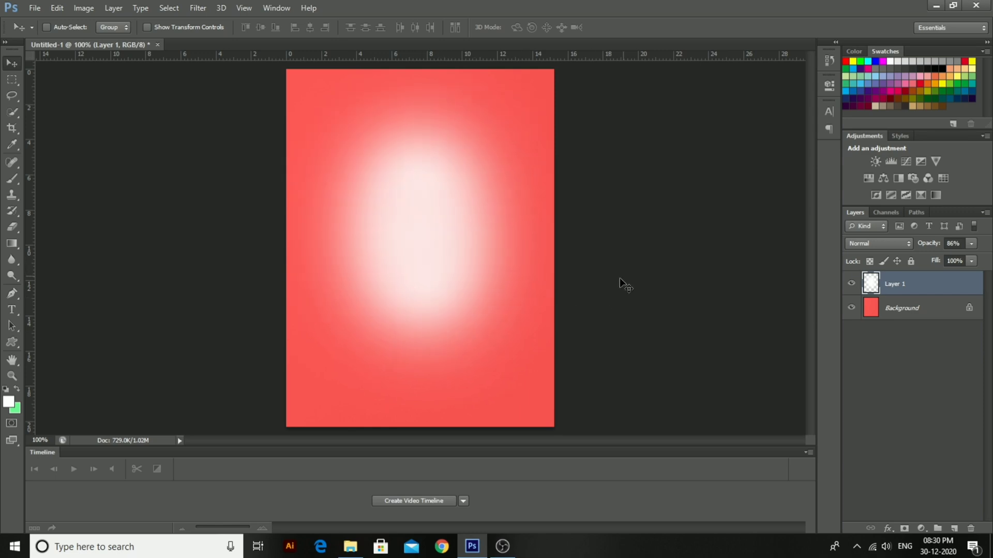
Place the Kabarnet-Bottle image from the Downloads folder into the document
left_click(35, 8)
left_click(169, 207)
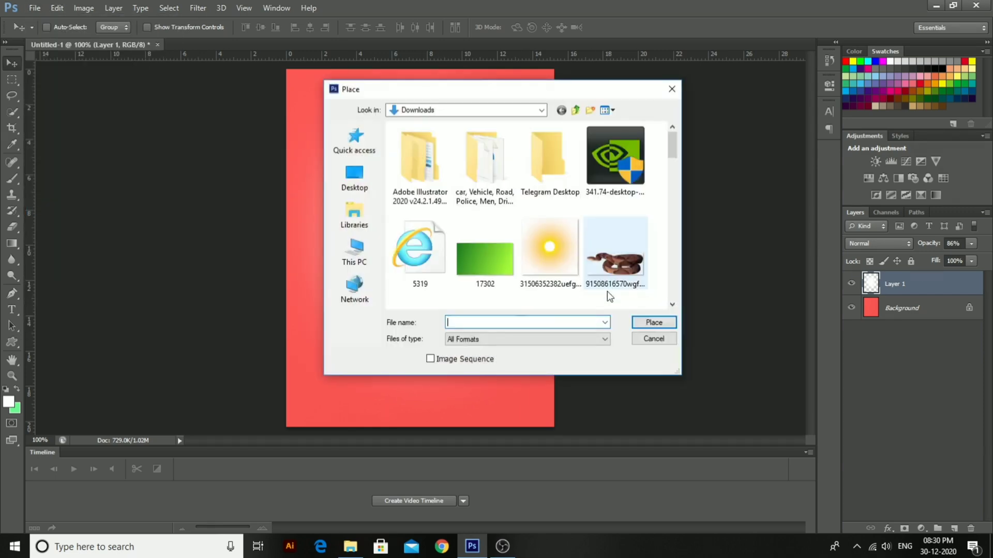
scroll(492, 263, "down", 5)
left_click(417, 290)
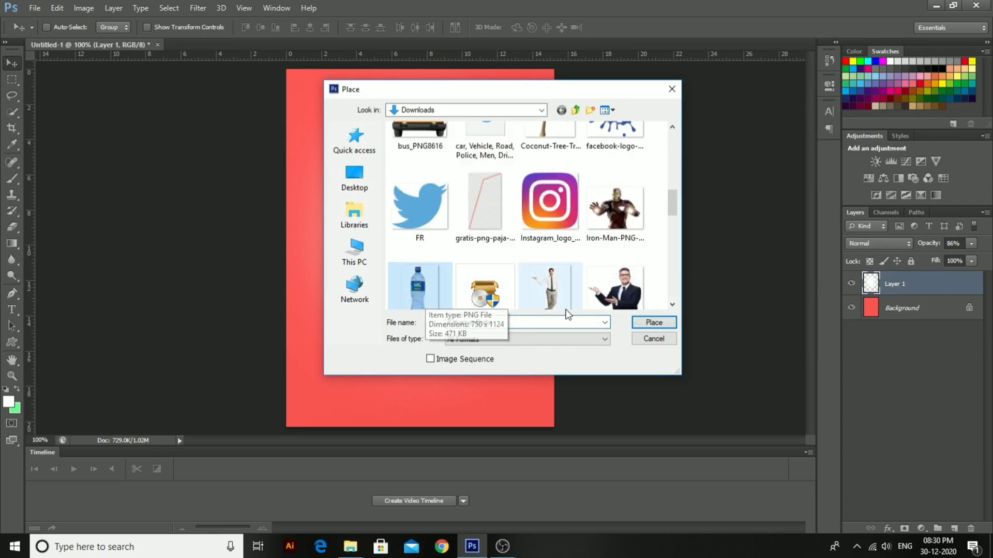
left_click(654, 322)
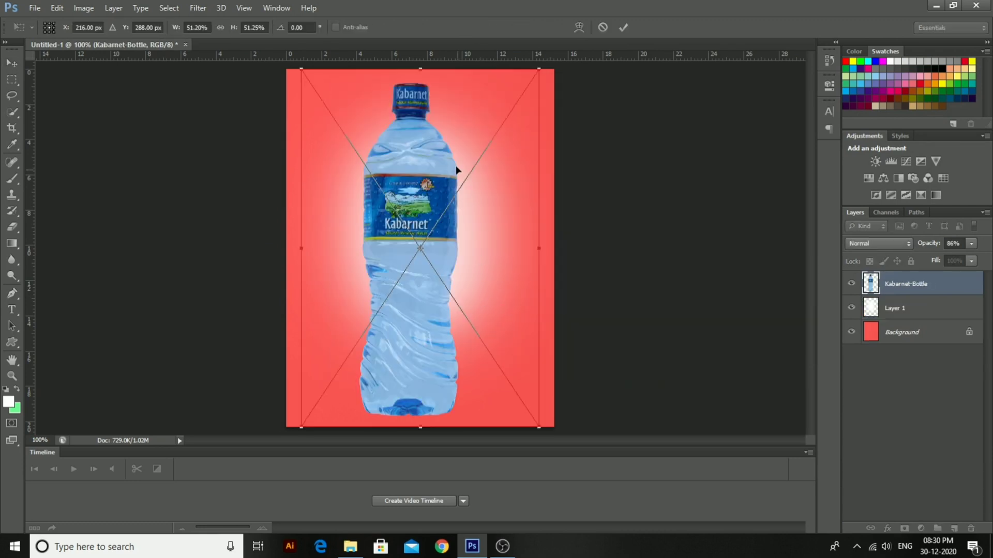
Scale the placed bottle to about 48% width and 39% height and centre it over the white glow
left_click_drag(423, 70, 421, 158)
left_click_drag(421, 251, 434, 195)
left_click_drag(316, 240, 331, 240)
left_click_drag(409, 247, 393, 246)
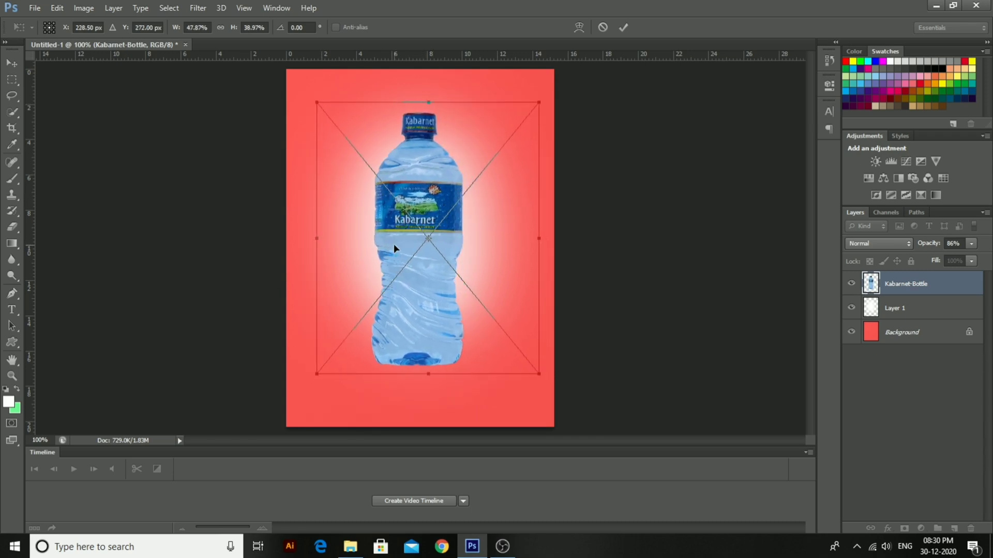
left_click(623, 27)
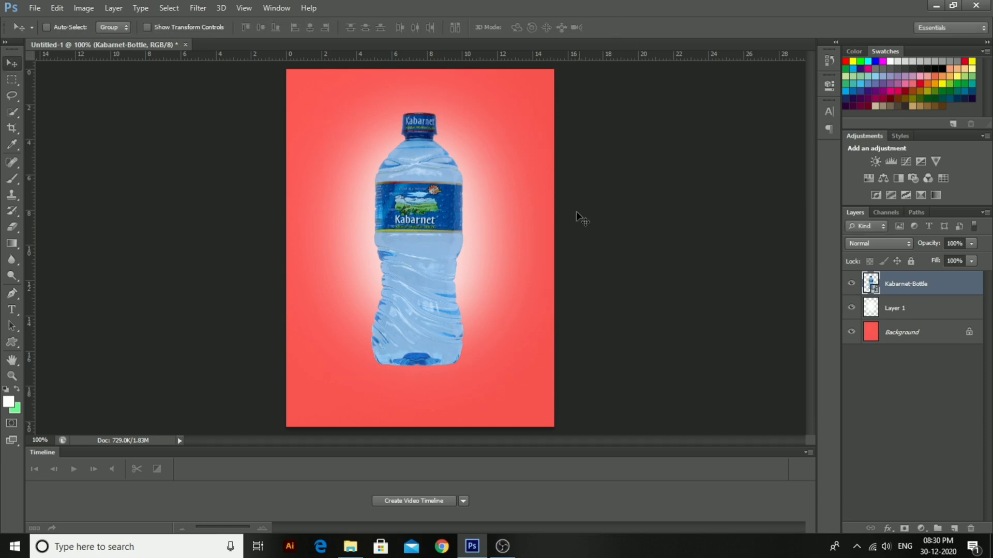
left_click(35, 8)
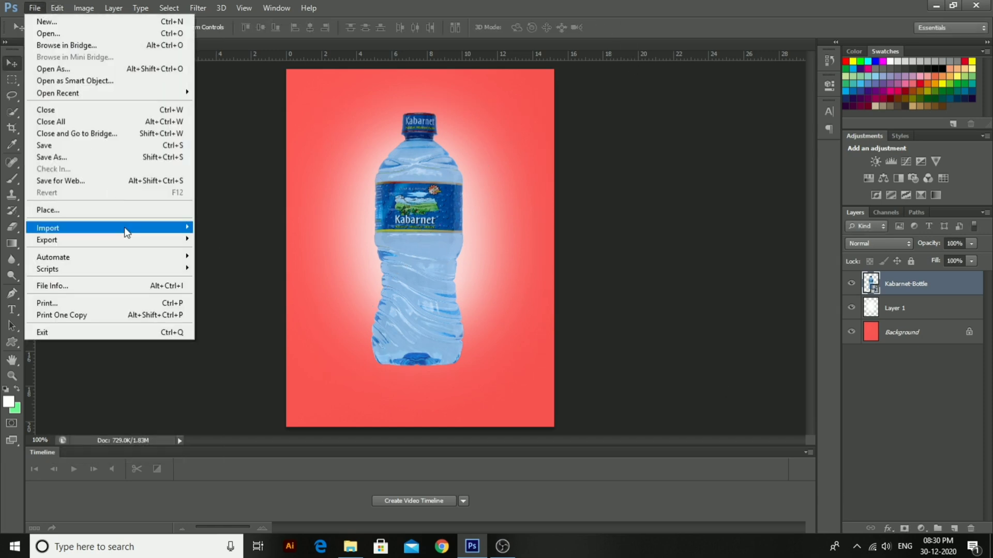
left_click(244, 228)
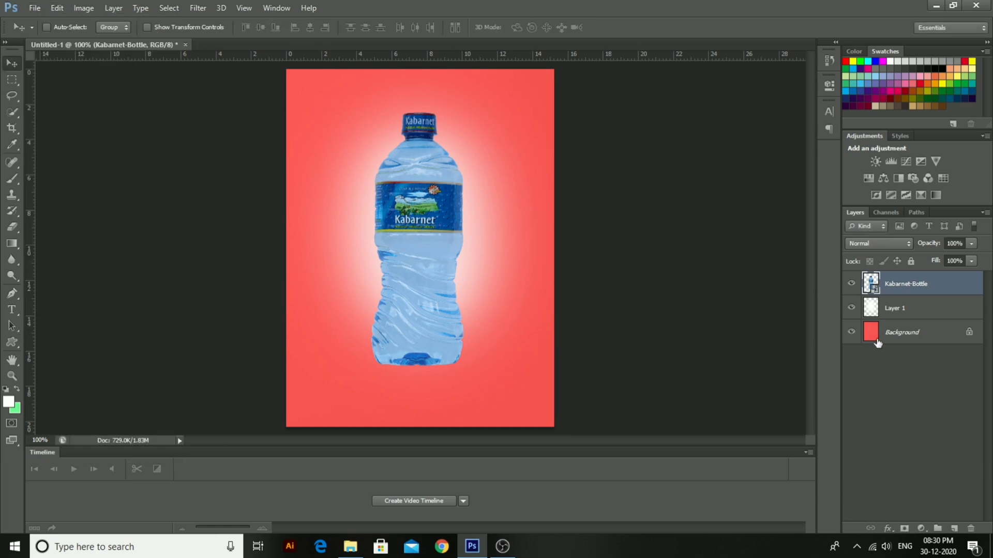
Add a Hue/Saturation adjustment layer above the bottle and clip it to the bottle layer
left_click(920, 529)
left_click(895, 378)
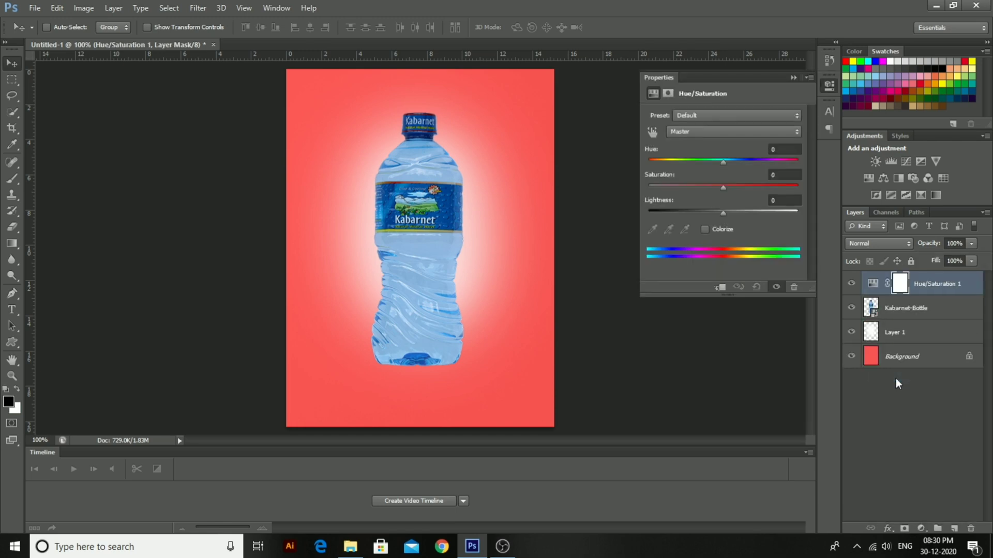
left_click(720, 288)
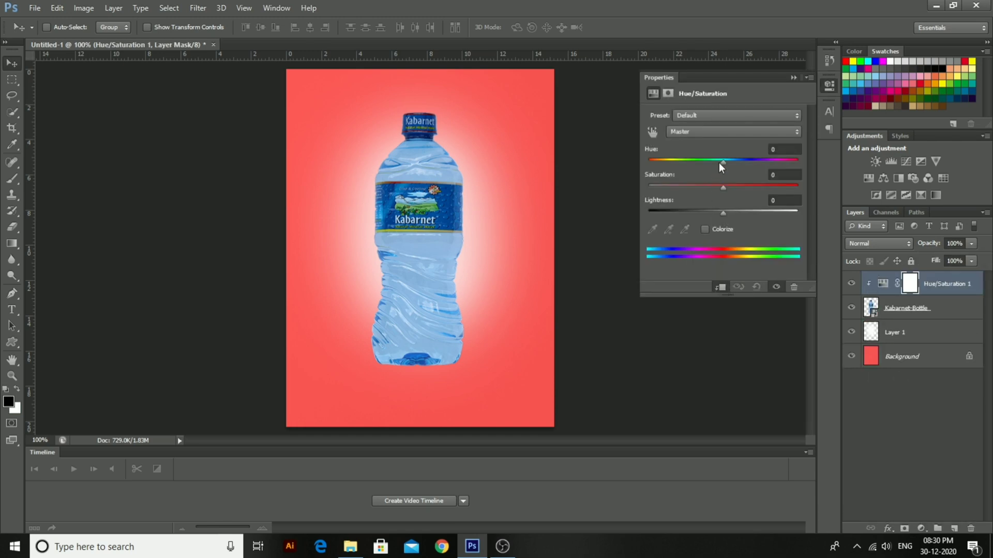
Set the hue of the bottle's Hue/Saturation adjustment to +12 and collapse its properties
left_click_drag(720, 164, 737, 160)
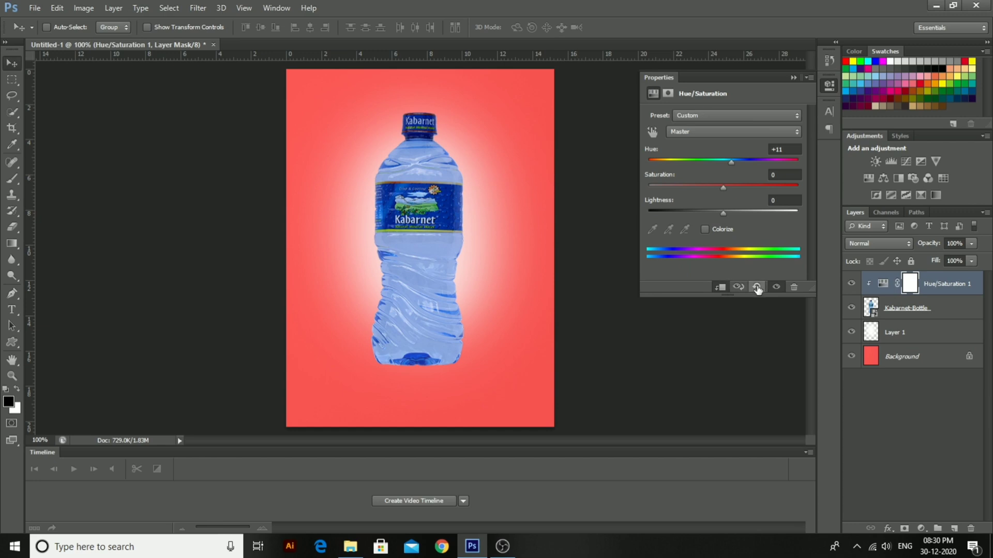
left_click(757, 287)
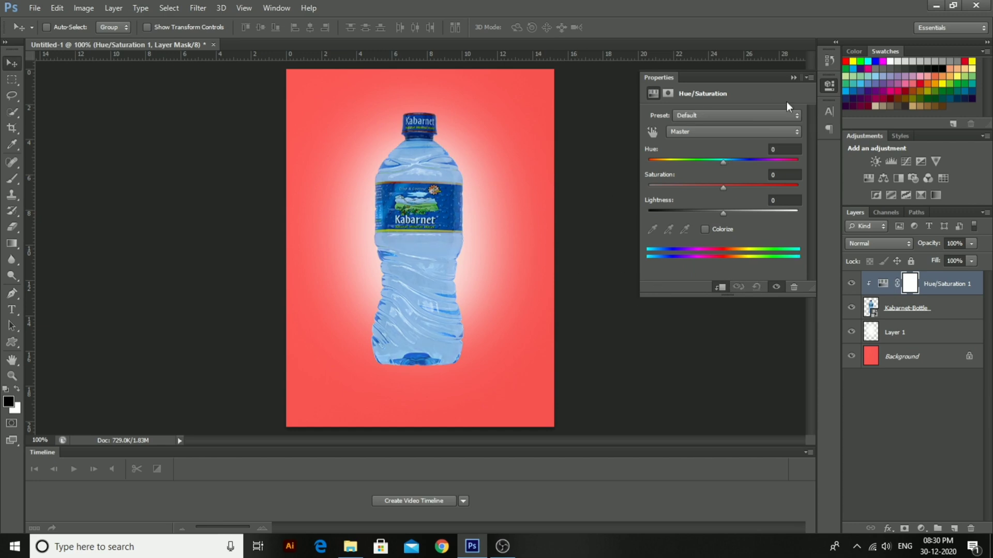
left_click_drag(726, 160, 732, 160)
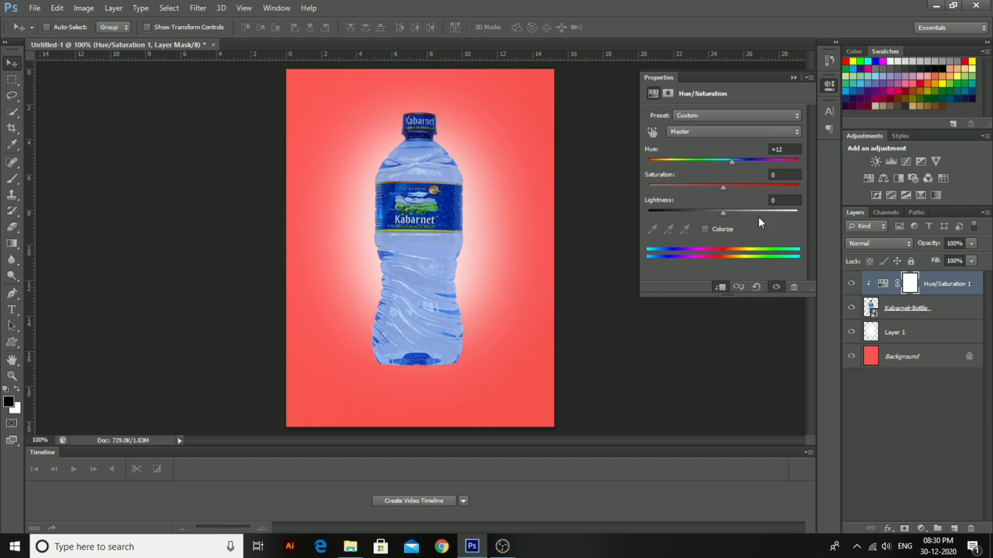
left_click(793, 77)
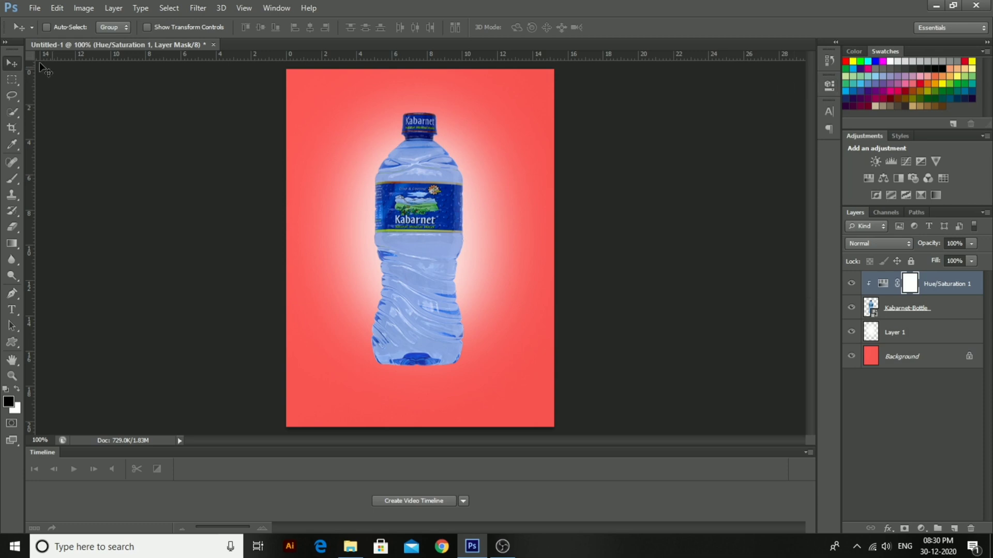
left_click(29, 8)
left_click(102, 210)
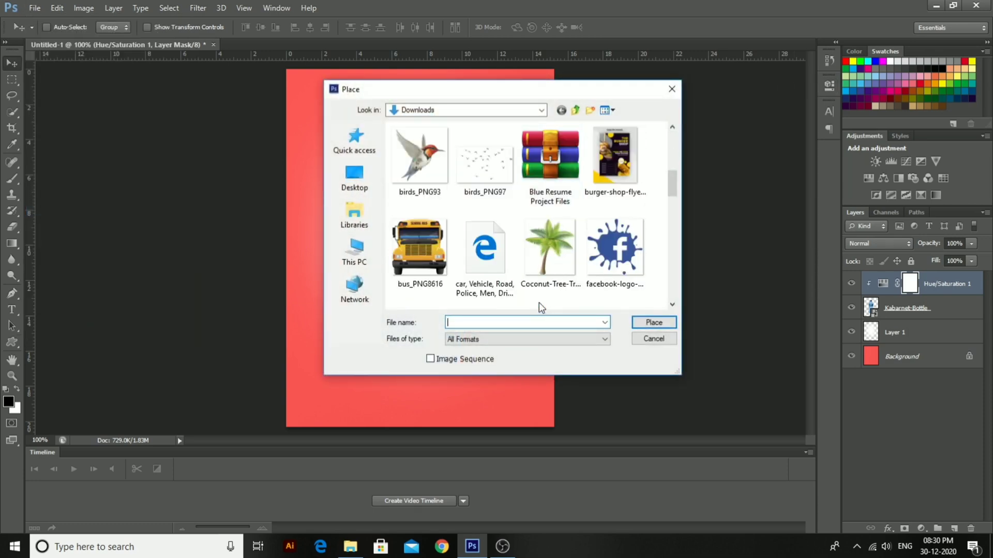
scroll(539, 302, "down", 10)
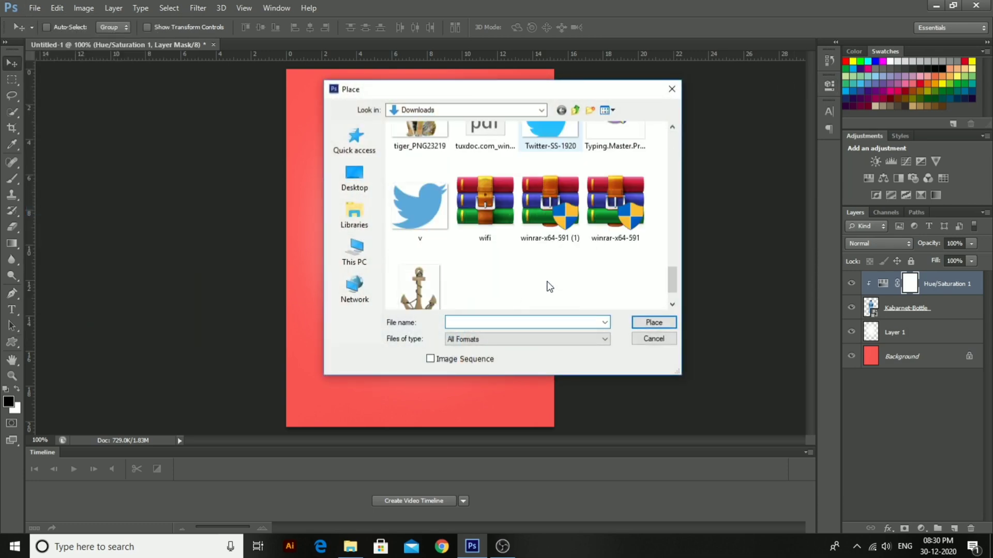
scroll(548, 289, "up", 6)
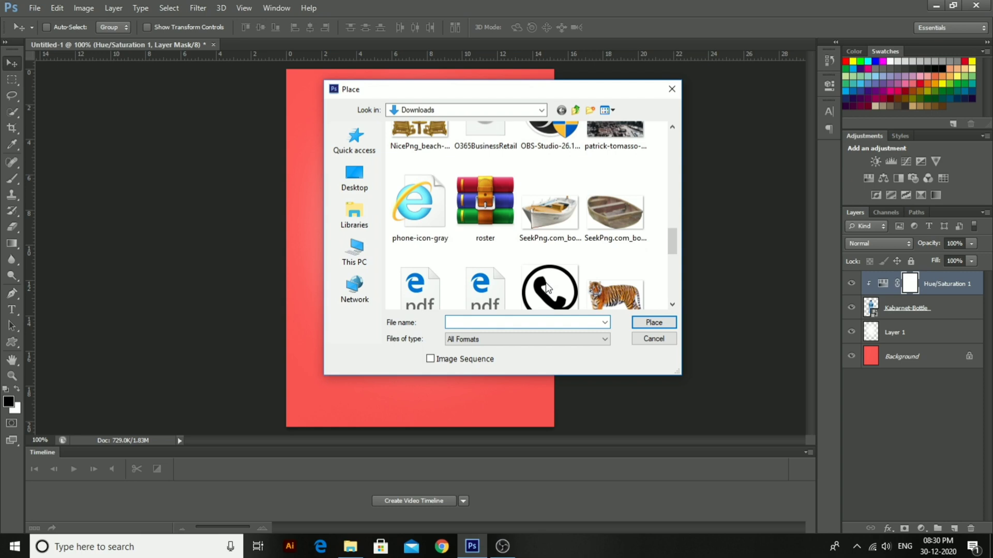
left_click(350, 265)
double_click(424, 247)
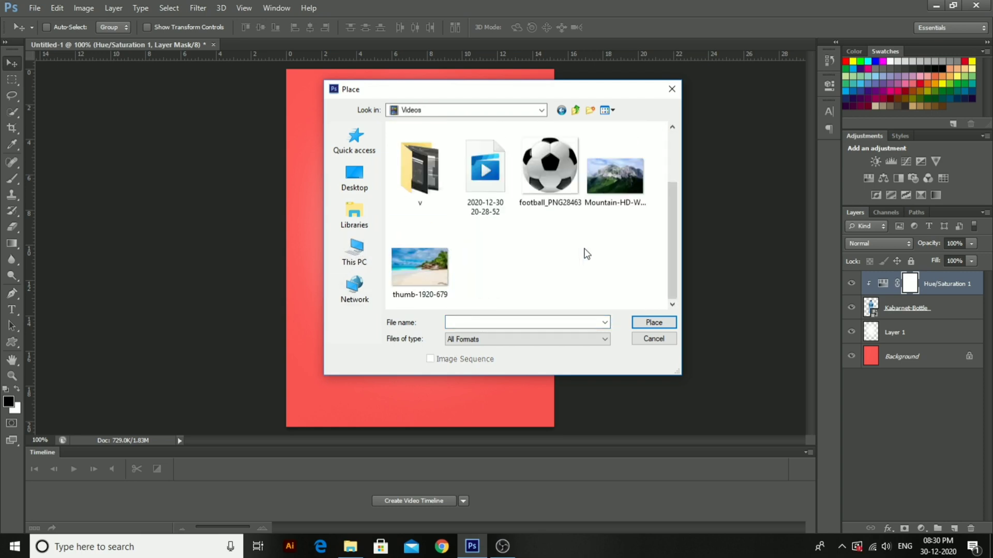
left_click(420, 266)
left_click(654, 323)
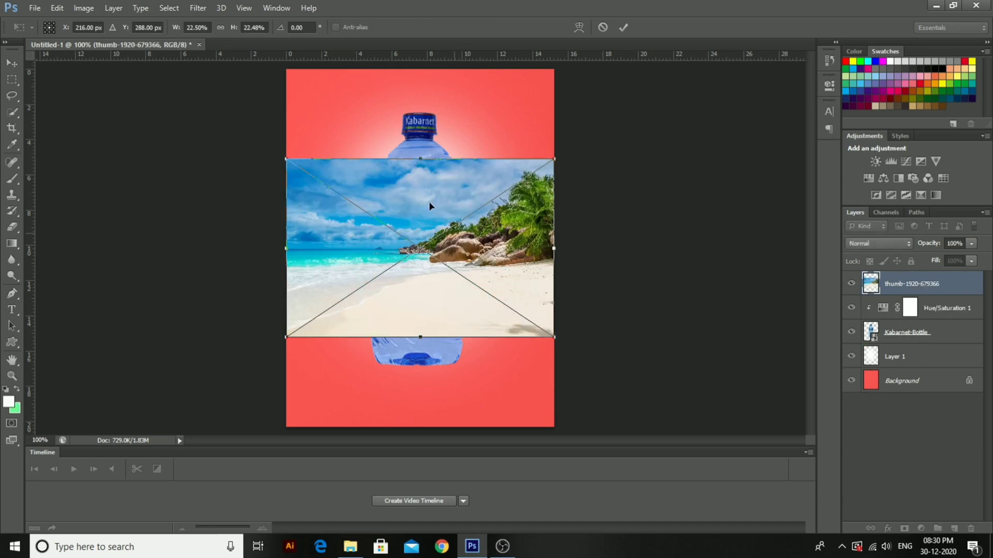
Stretch the beach image vertically to about 32% height so it spans the bottle from cap to base
left_click_drag(423, 159, 422, 113)
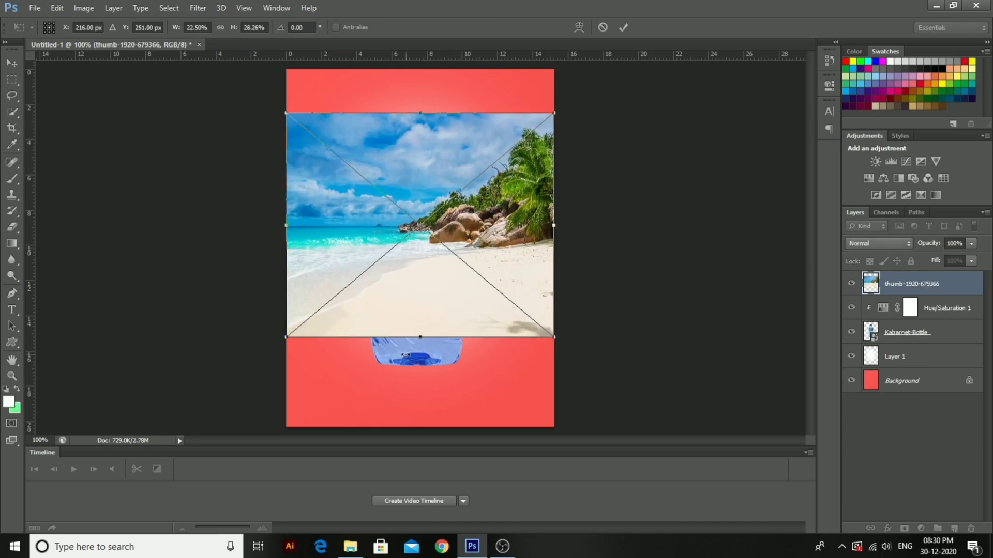
left_click_drag(422, 338, 422, 367)
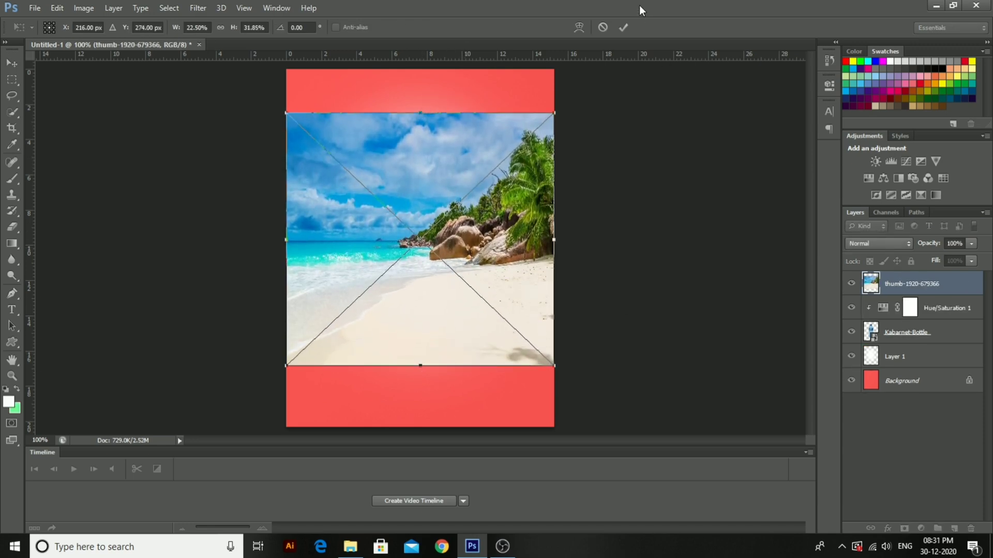
left_click(623, 27)
Clip the beach image to the bottle shape and shift it slightly right inside the bottle
right_click(911, 283)
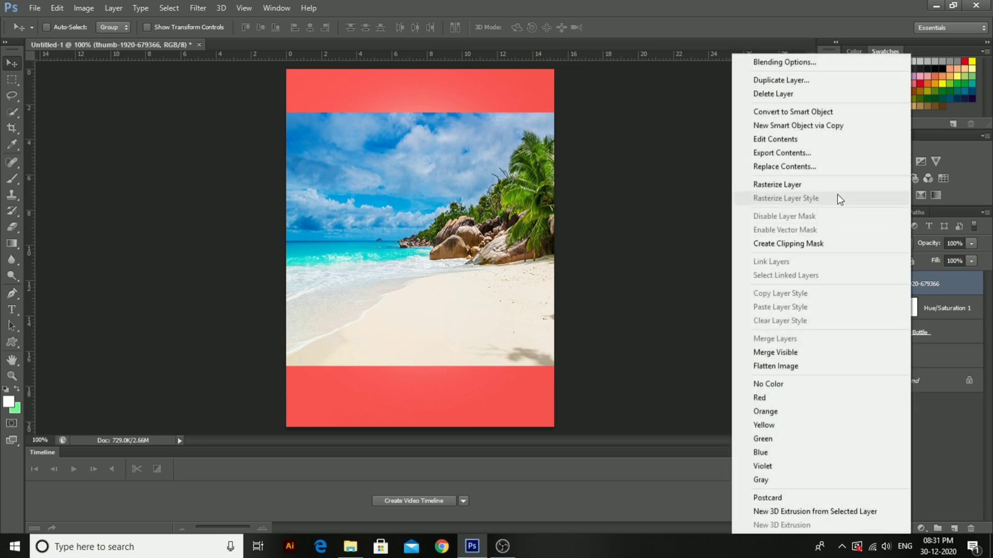
left_click(858, 243)
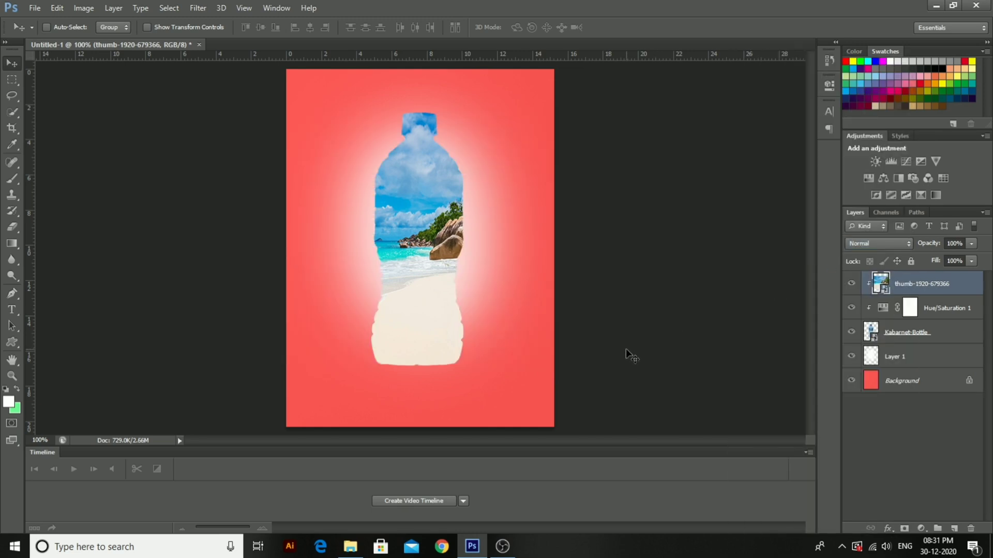
left_click_drag(433, 322, 448, 320)
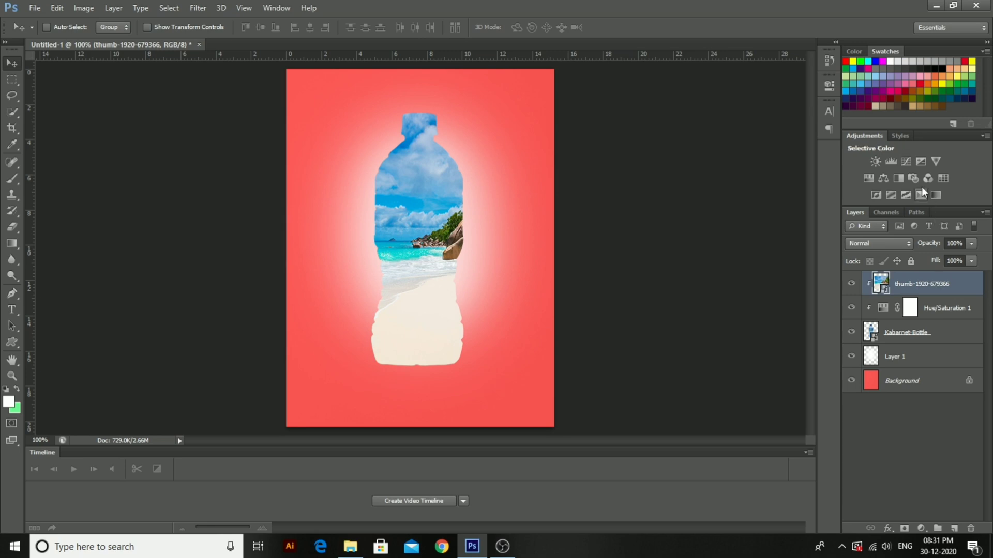
Add a Curves adjustment clipped to the beach image and raise its midtones to brighten the scene
left_click(905, 162)
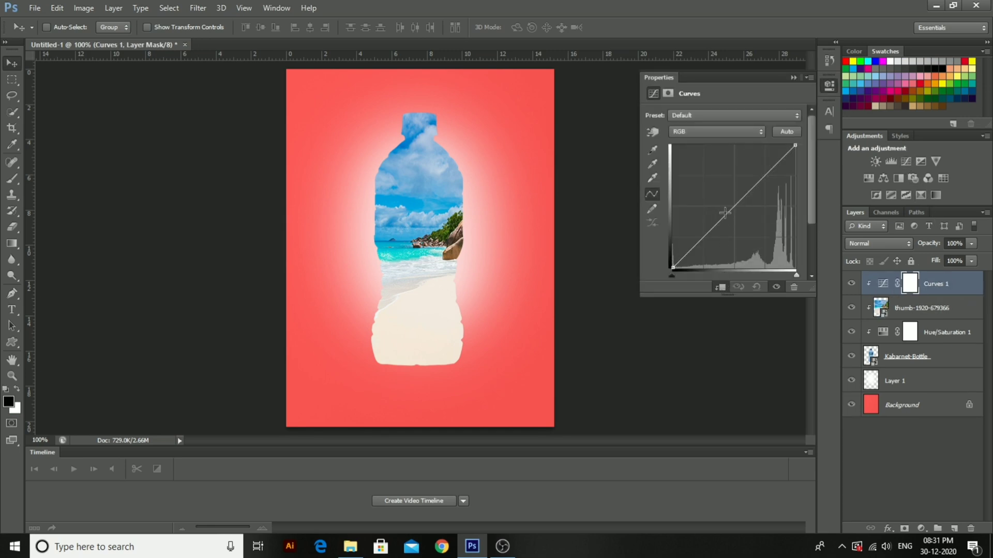
left_click_drag(725, 213, 740, 183)
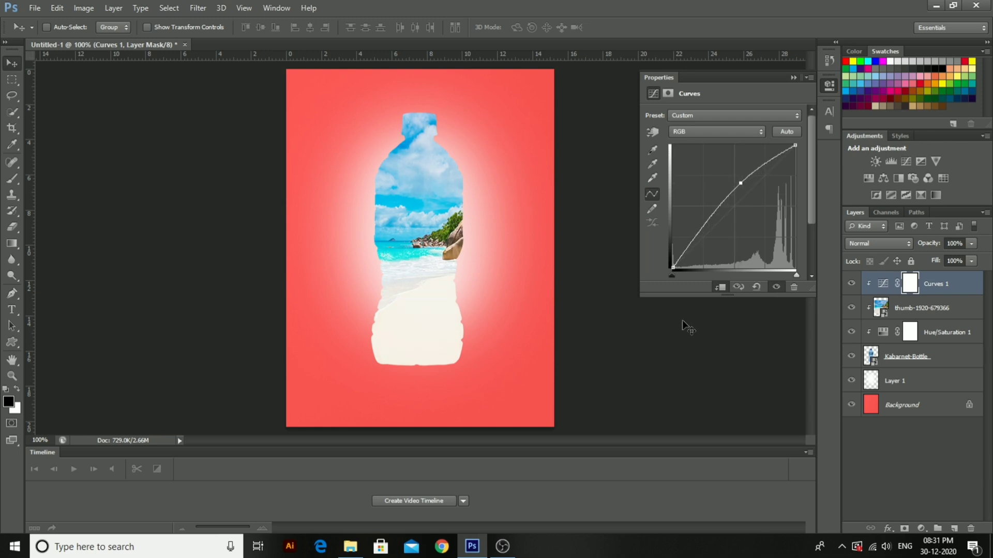
Place football_PNG28463 from the Videos folder, shrink it to a small ball and position it at the bottle's lower right corner
left_click(28, 14)
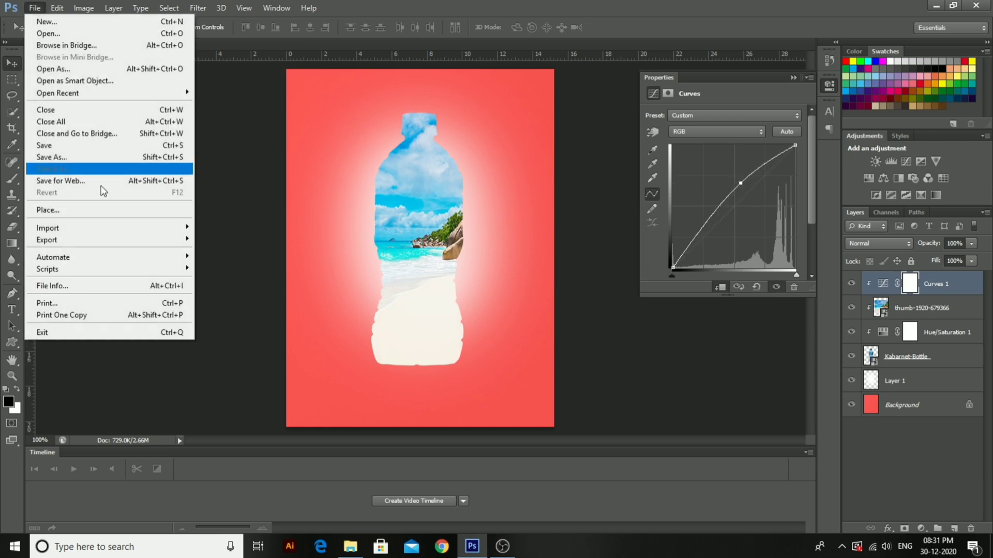
left_click(41, 208)
left_click(553, 253)
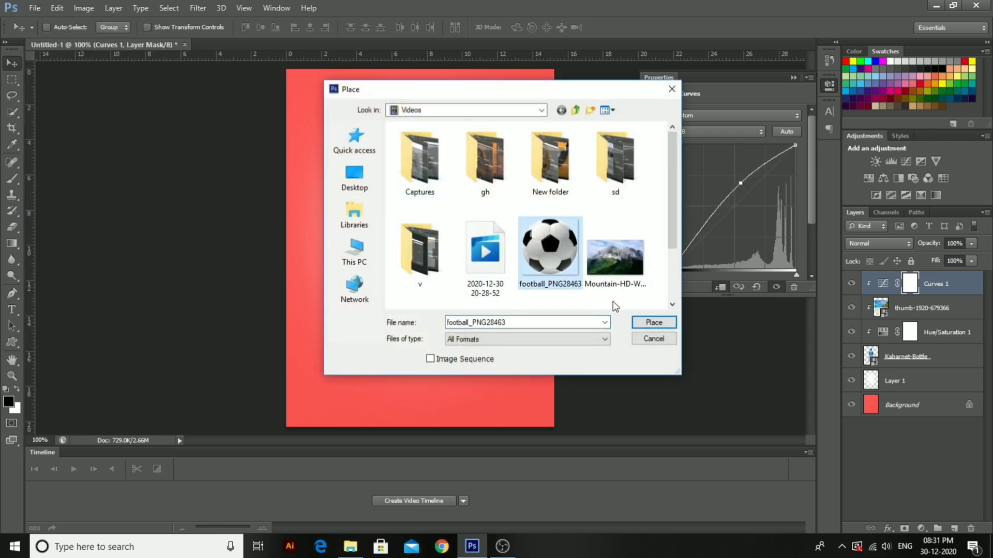
left_click(650, 325)
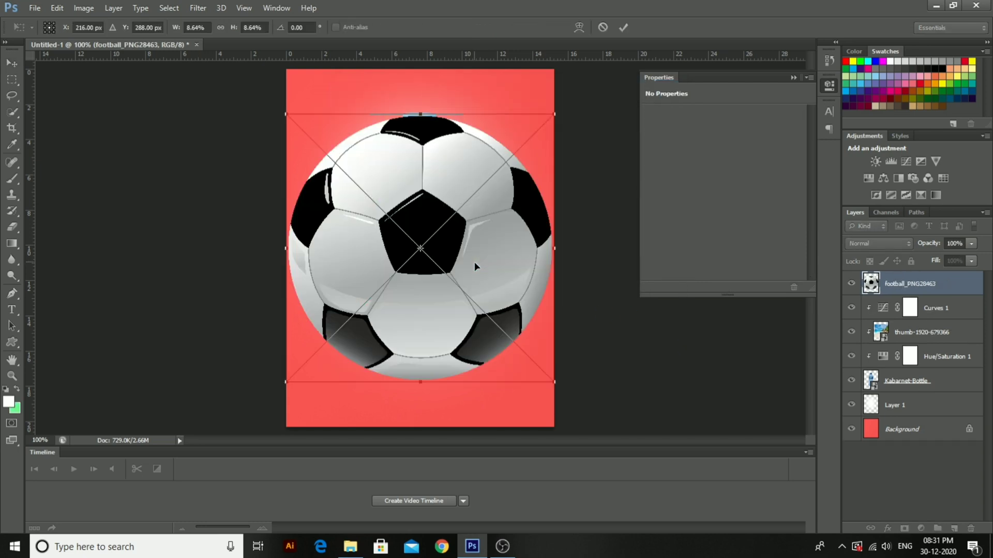
left_click_drag(285, 113, 444, 358)
left_click(624, 28)
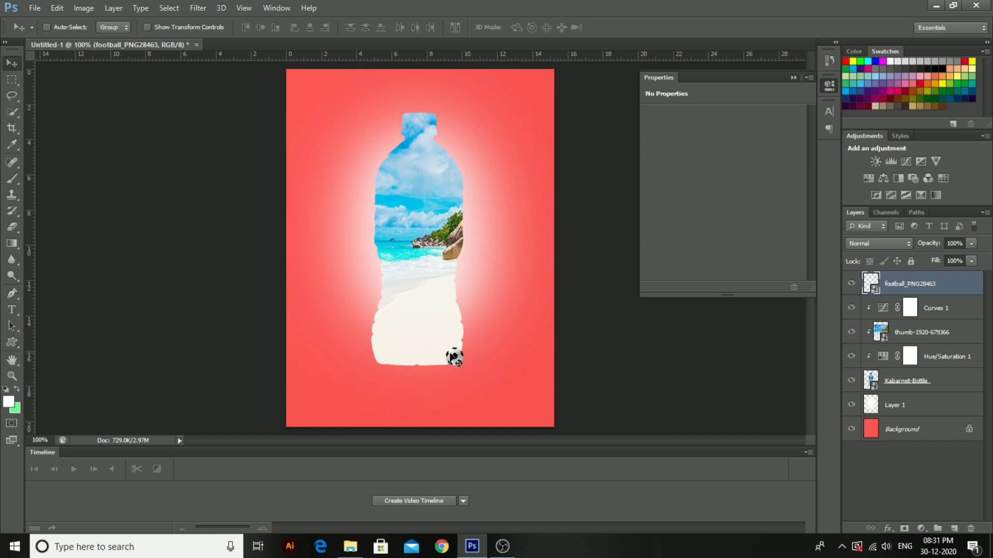
left_click_drag(450, 354, 460, 353)
Place the flying bird image birds_PNG93 from the Downloads folder into the document
left_click(35, 7)
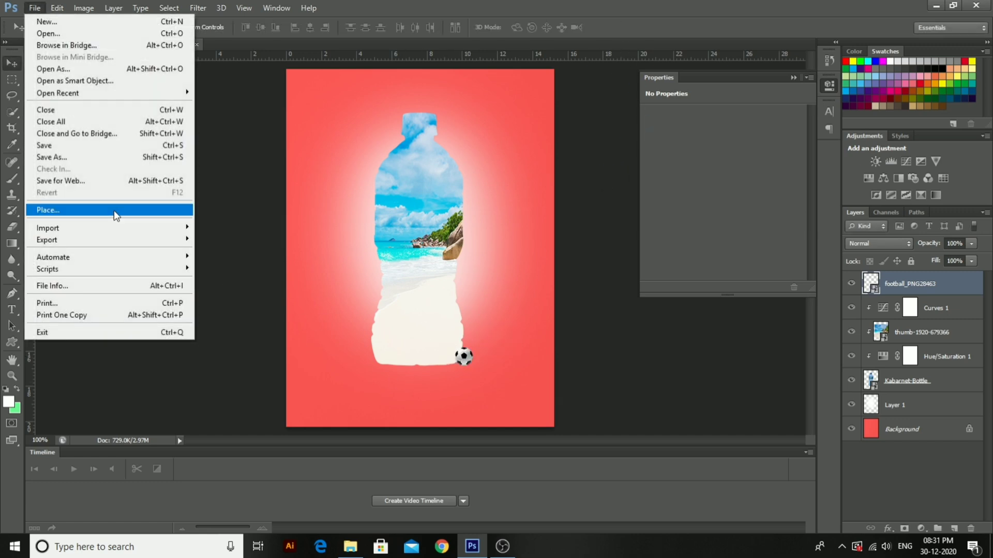
left_click(113, 209)
left_click(355, 250)
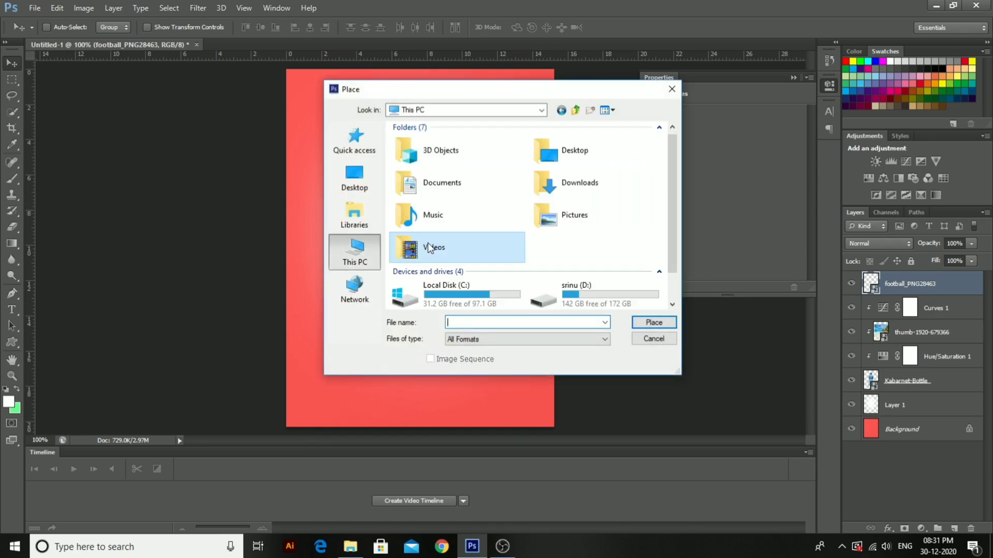
scroll(465, 258, "down", 1)
double_click(569, 150)
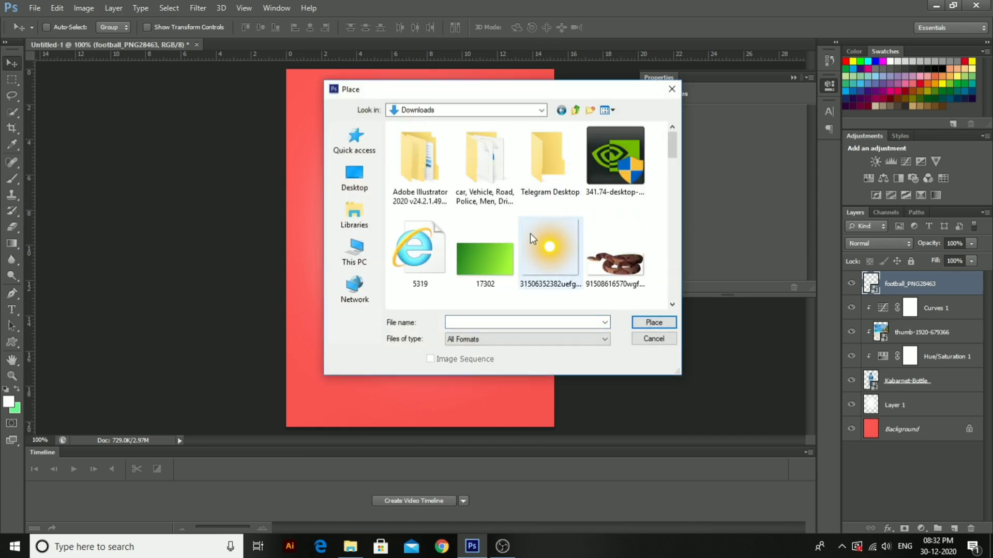
scroll(529, 234, "down", 2)
left_click(441, 301)
left_click(652, 322)
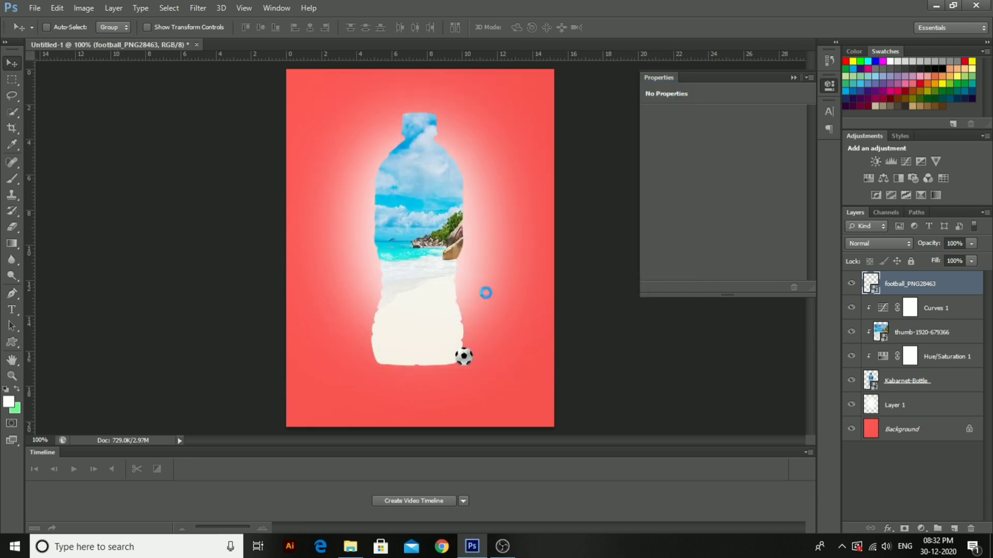
Shrink the bird to about 5.7% over the bottle's upper right shoulder and brighten it with a clipped Curves adjustment
left_click_drag(283, 115, 459, 164)
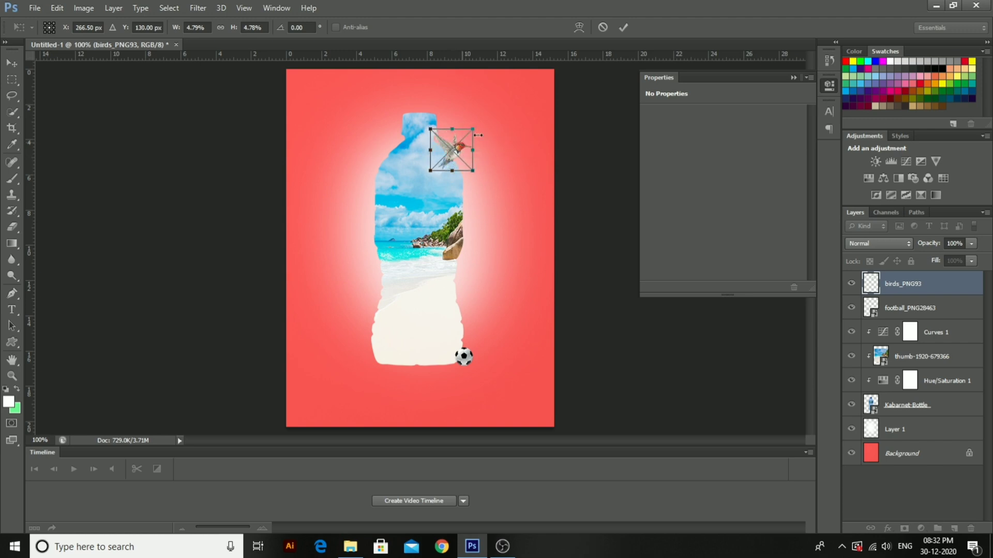
left_click_drag(485, 119, 480, 120)
left_click_drag(450, 151, 449, 155)
left_click(623, 27)
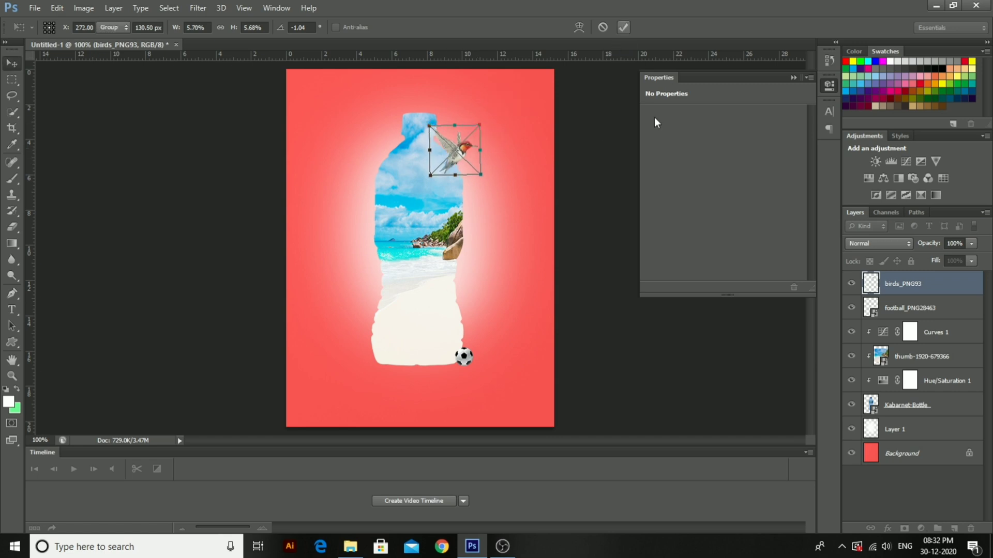
left_click(905, 162)
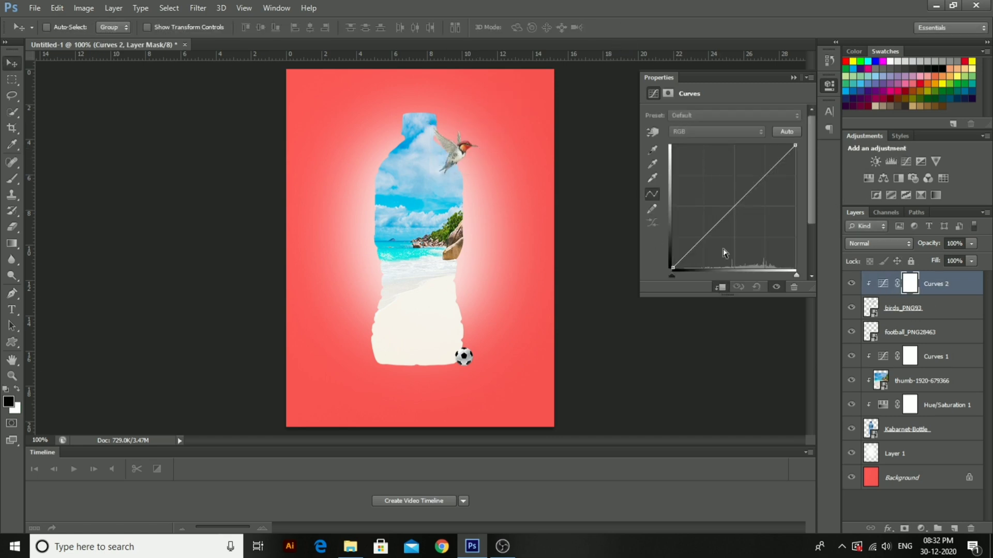
left_click_drag(727, 214, 725, 192)
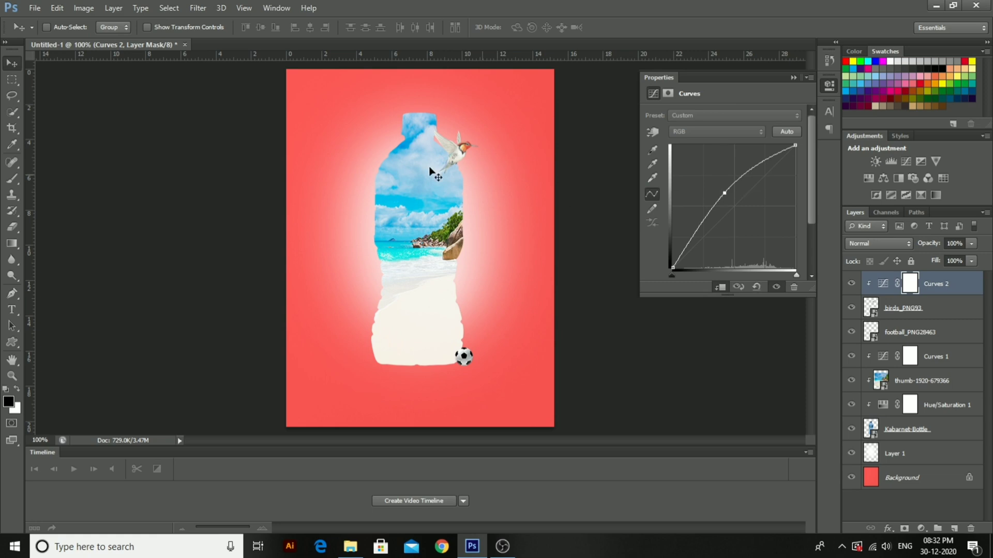
Place the white boat image SeekPng.com_boat-png_33394 from the Downloads folder into the document
left_click(35, 8)
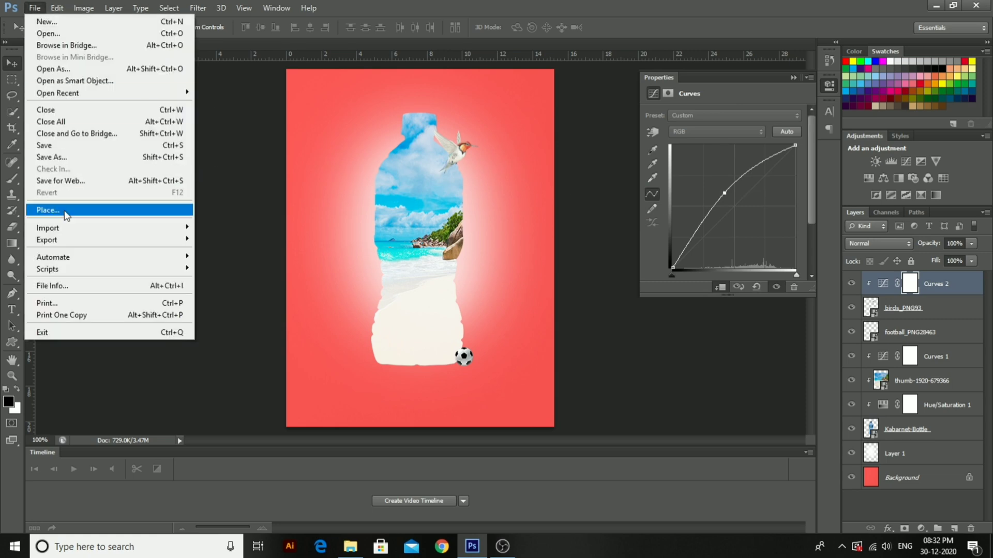
left_click(65, 207)
scroll(448, 264, "down", 5)
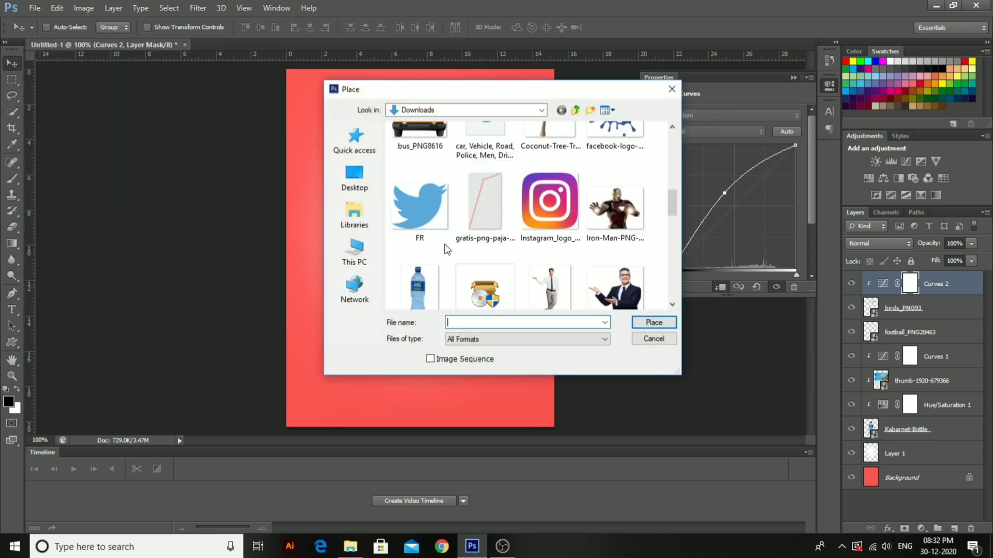
scroll(448, 249, "up", 2)
scroll(452, 249, "down", 6)
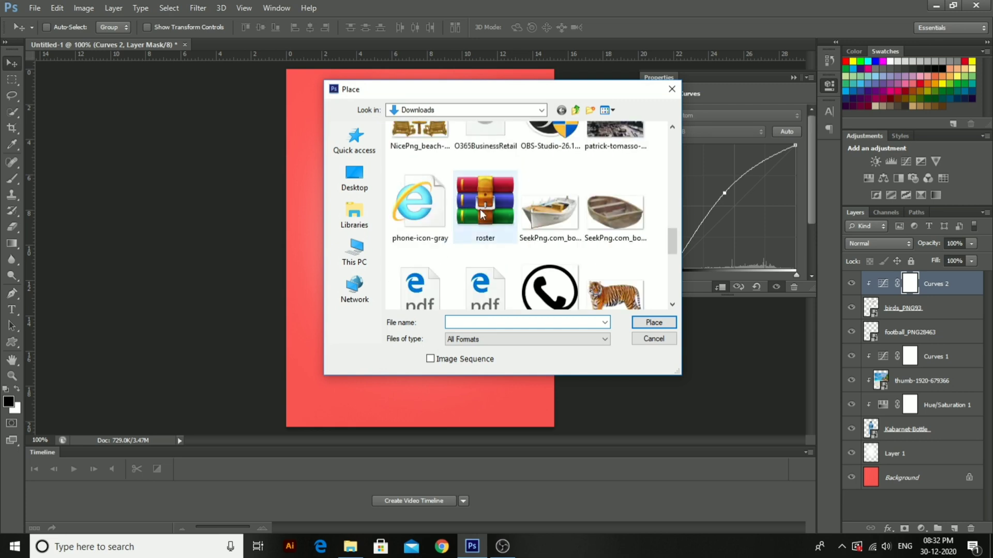
left_click(562, 214)
left_click(653, 322)
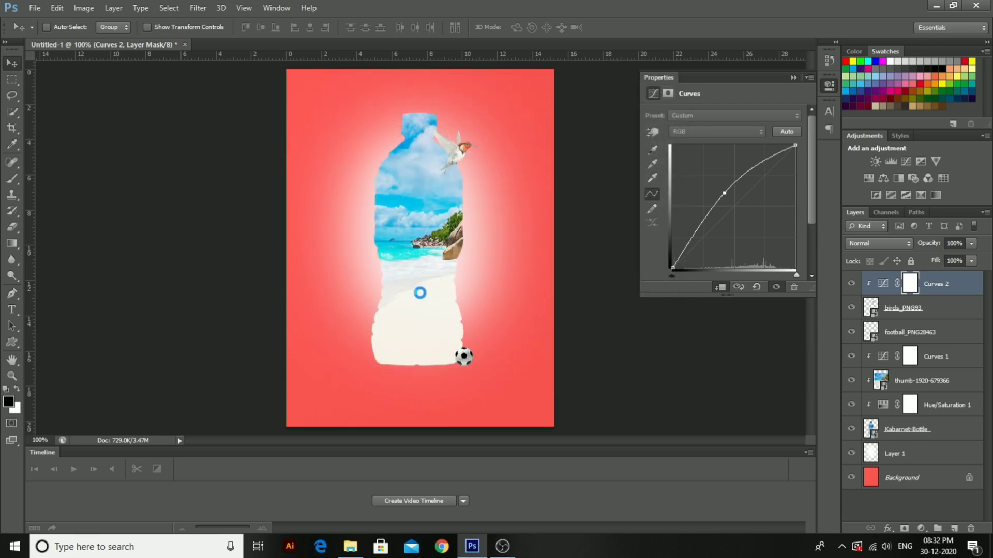
Scale the boat down to about 7% width and position it over the left edge of the bottle's waist
left_click_drag(283, 166, 479, 280)
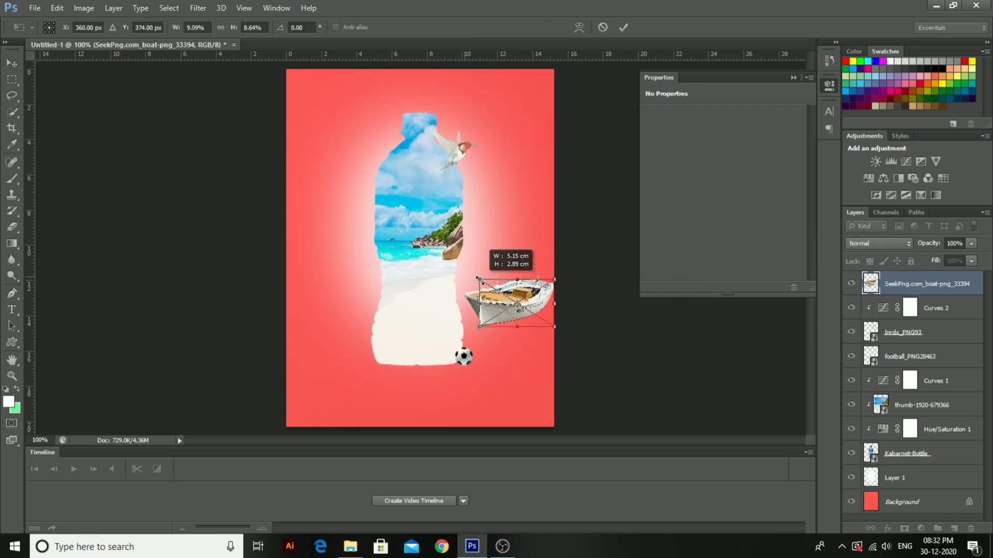
left_click_drag(515, 308, 364, 299)
left_click_drag(496, 311, 342, 299)
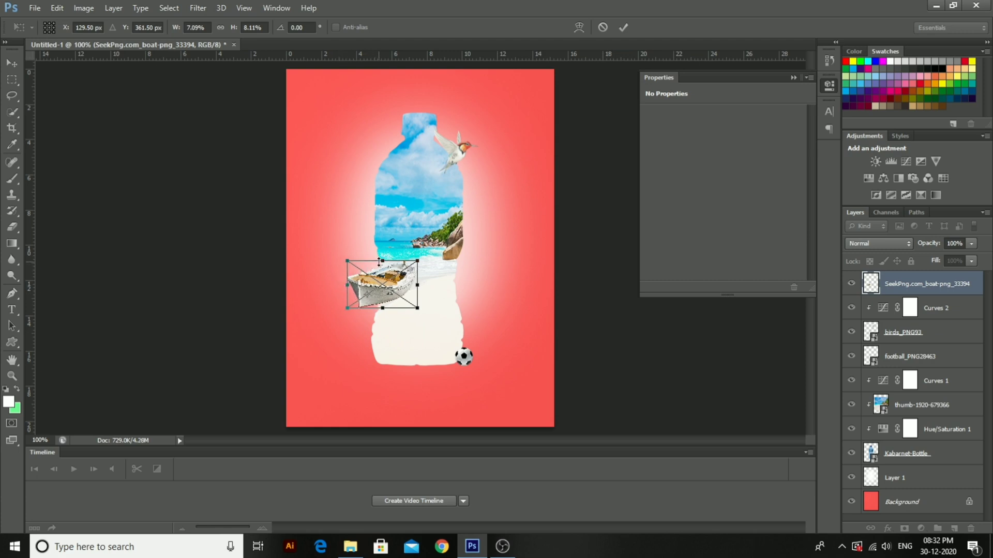
left_click_drag(380, 261, 387, 259)
left_click(623, 28)
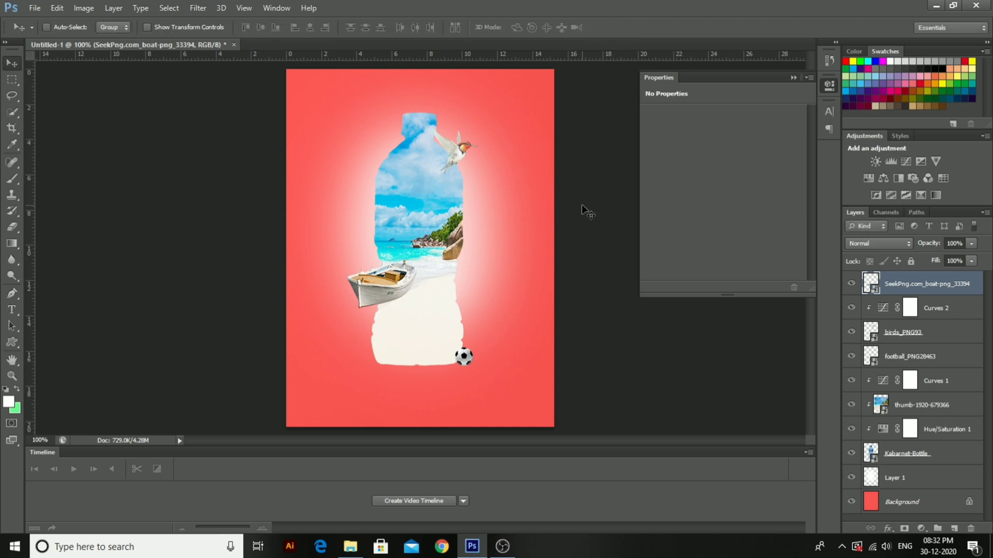
left_click(907, 161)
left_click(795, 287)
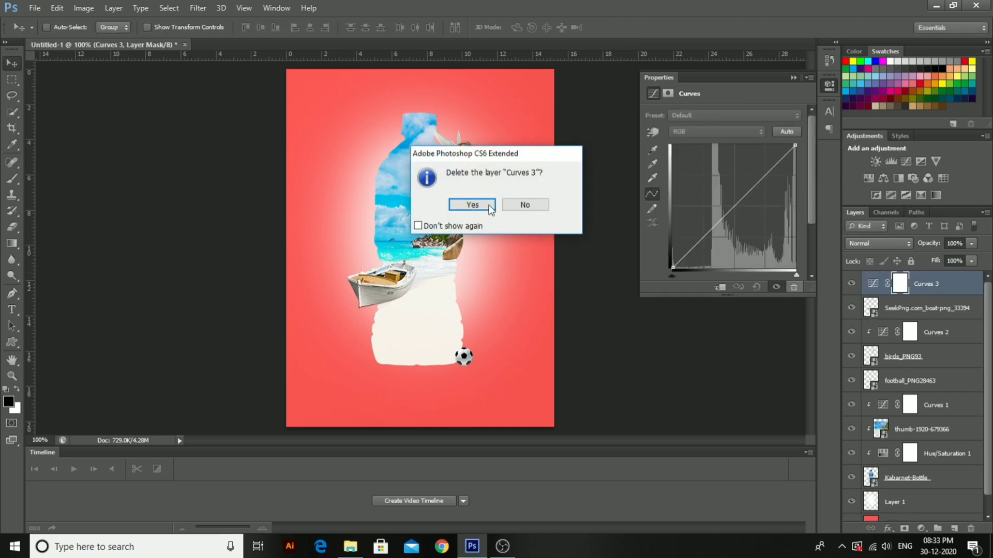
left_click(486, 204)
Add a Vibrance adjustment clipped to the boat with vibrance +72 and saturation +70
left_click(936, 161)
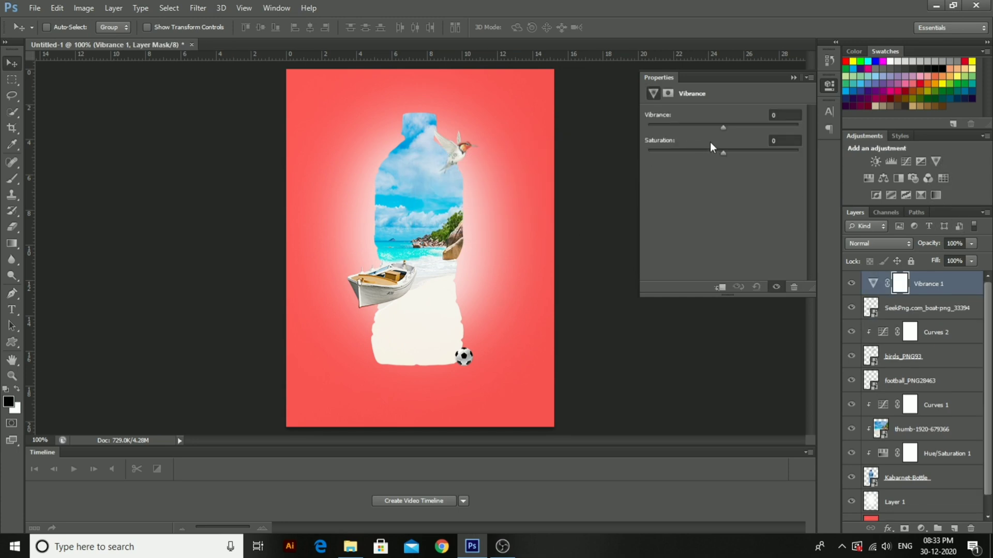
left_click(721, 287)
left_click_drag(734, 153, 775, 153)
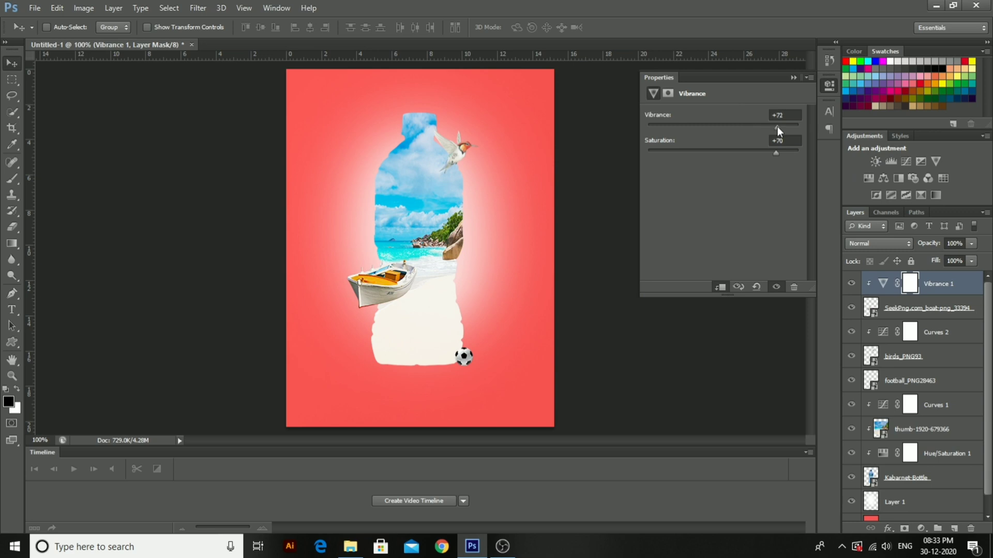
Add a Curves adjustment clipped to the boat and raise the curve to brighten it
left_click(906, 162)
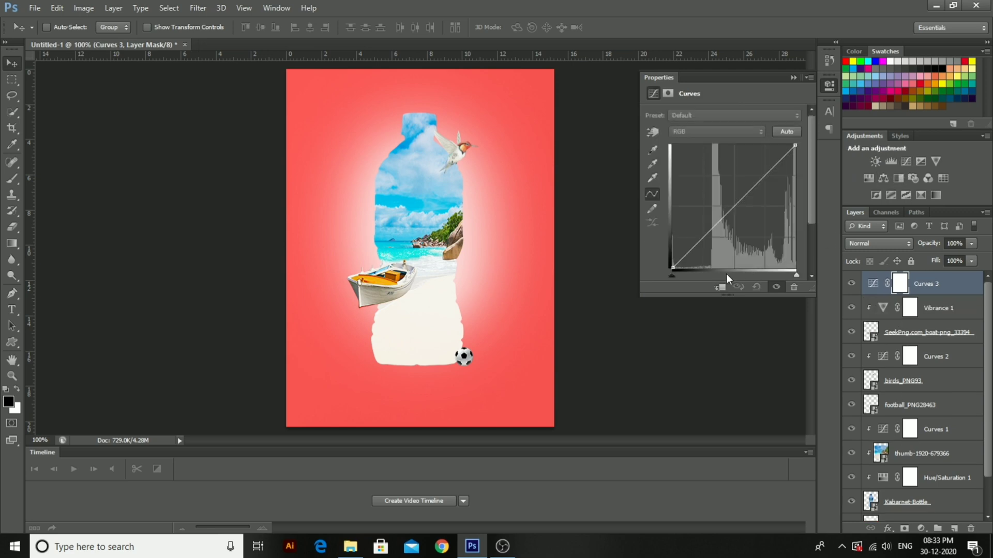
left_click(722, 278)
left_click(739, 287)
left_click(756, 286)
left_click(713, 287)
left_click_drag(712, 231, 706, 213)
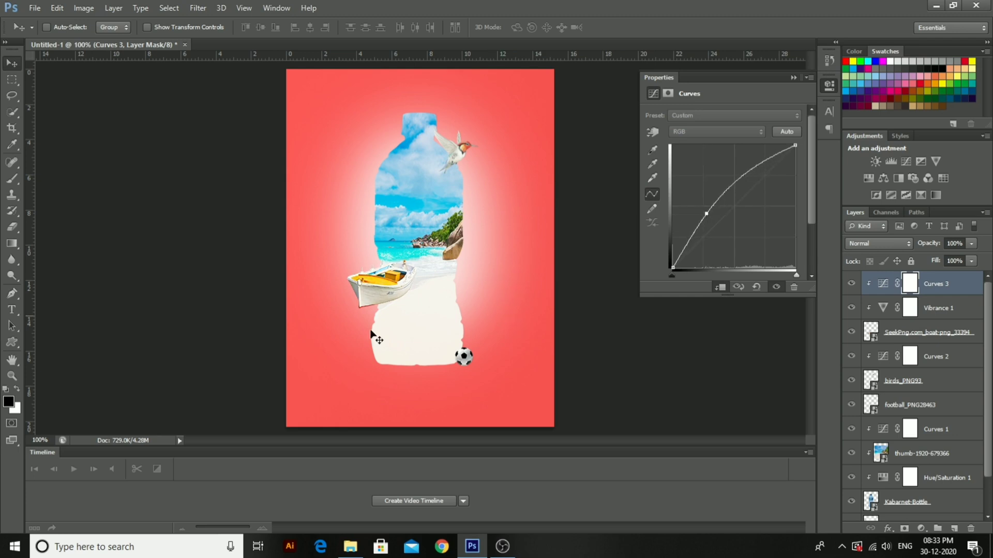
Place the beach chairs and umbrella image NicePng_beach-chair-png_1392661 from the Downloads folder into the document
left_click(41, 9)
left_click(94, 210)
scroll(613, 253, "down", 5)
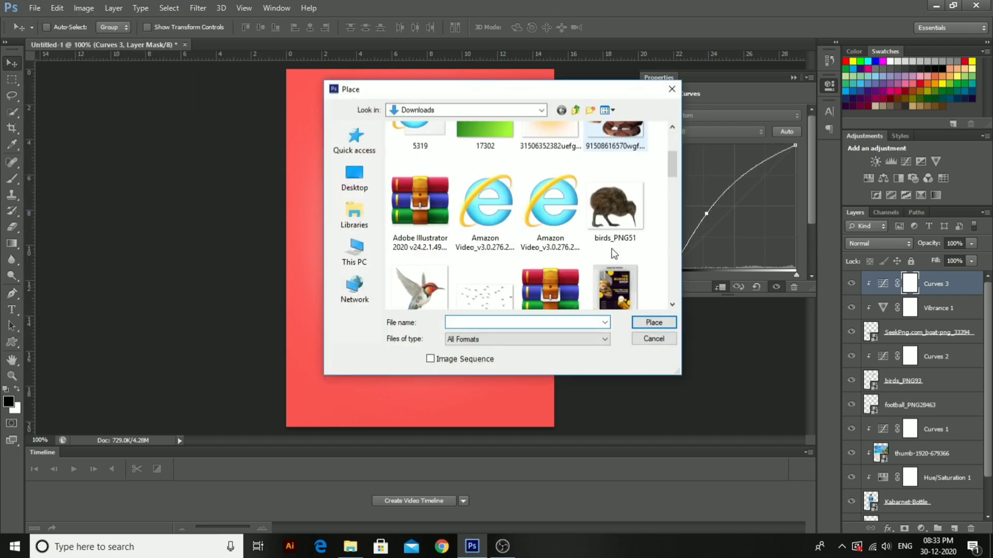
scroll(551, 262, "down", 5)
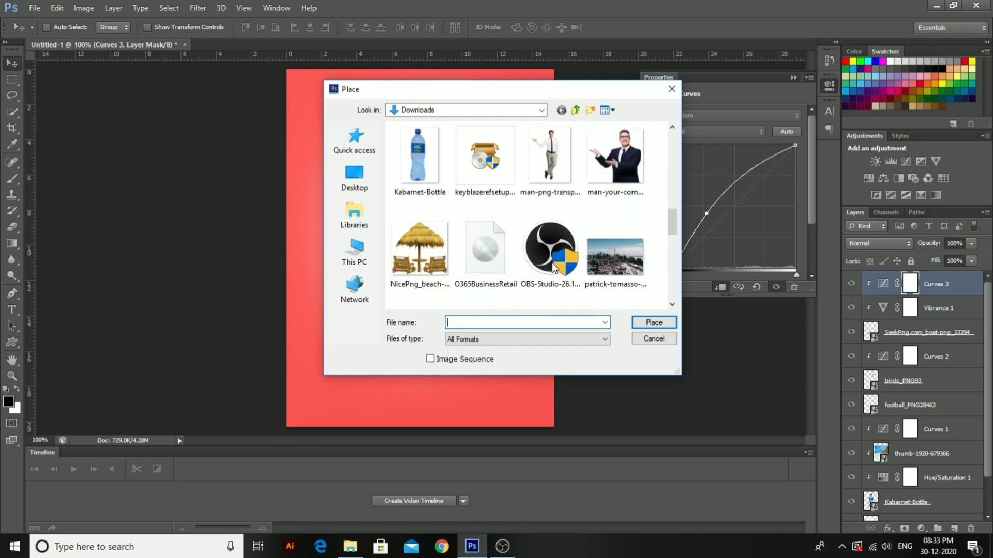
left_click(419, 251)
left_click(638, 321)
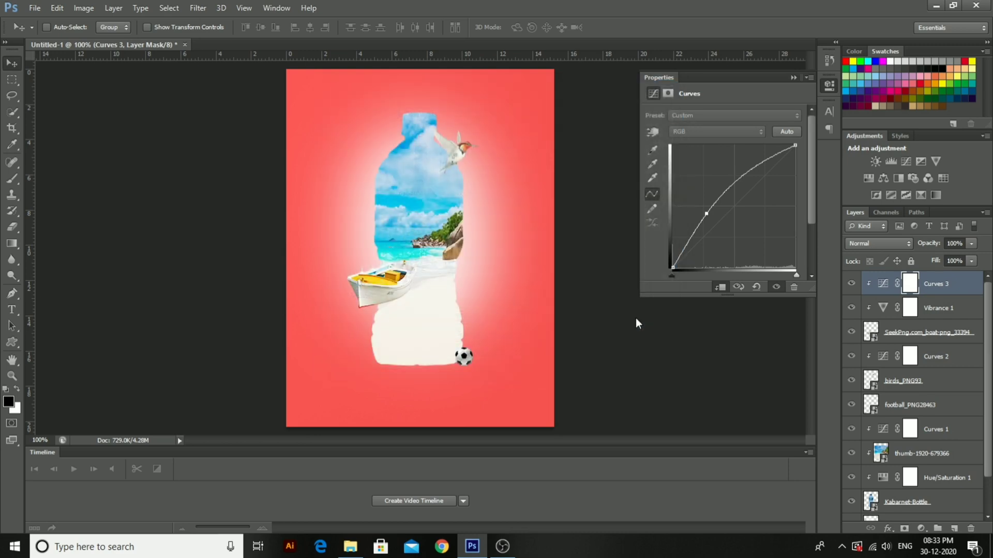
Scale the beach chairs and umbrella to about 23% and position them on the sand in the bottle's lower part
left_click_drag(302, 135, 457, 280)
left_click_drag(518, 325, 443, 303)
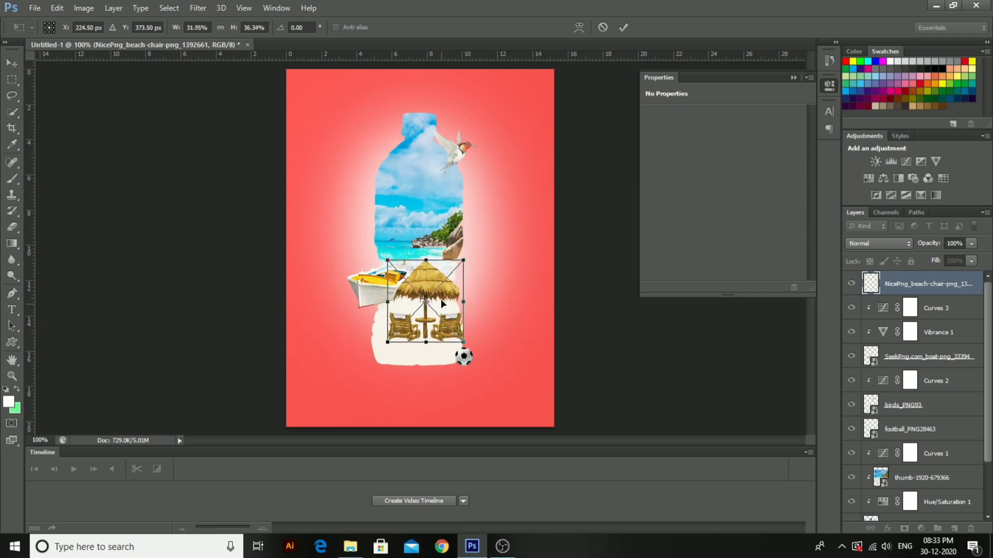
left_click_drag(426, 260, 432, 308)
key("Down")
key("Down")
key("Down")
key("Down")
key("Down")
key("Down")
key("Down")
key("Down")
key("Down")
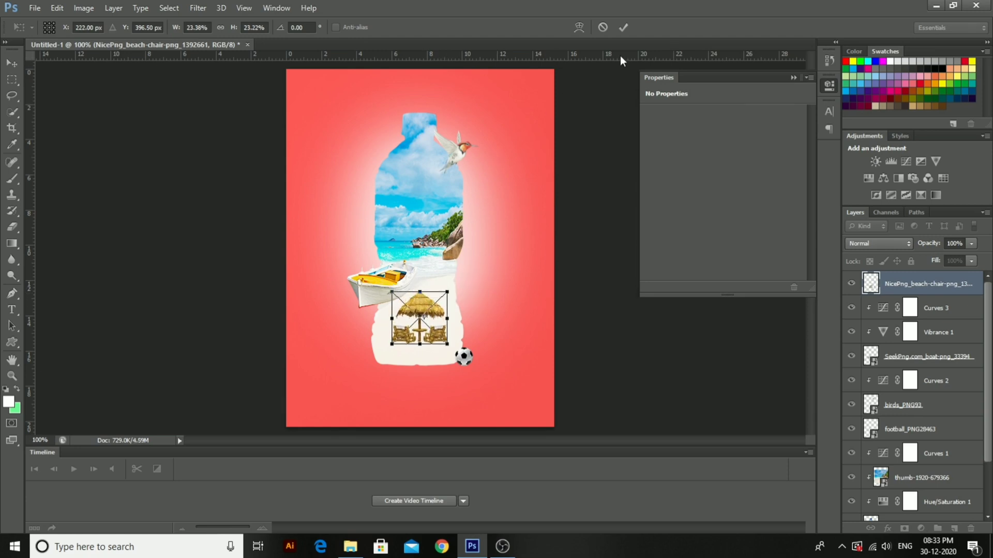
key("Return")
Add a Brightness/Contrast adjustment clipped to the beach chairs with brightness 47 and contrast 36
left_click(875, 161)
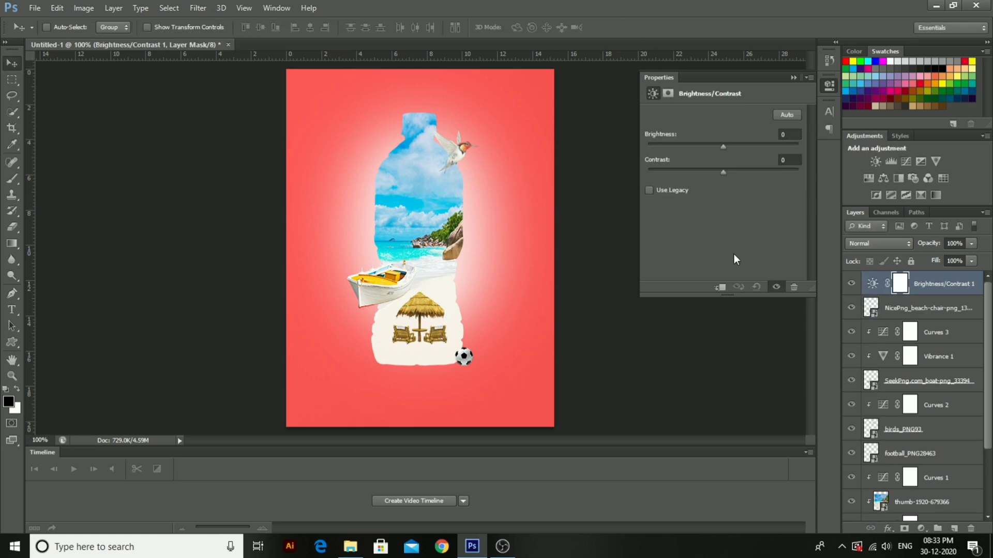
left_click(719, 287)
left_click_drag(724, 147, 749, 173)
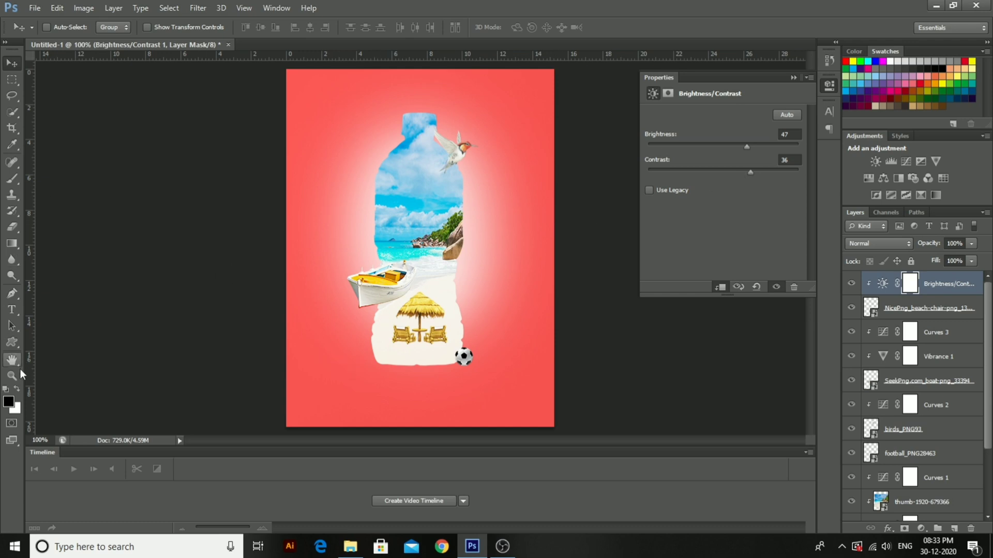
Draw a flat white ellipse about 154 by 16 px beneath the bottle's base and set the foreground colour to black
left_click_drag(16, 343, 44, 362)
left_click_drag(363, 365, 459, 375)
left_click(8, 402)
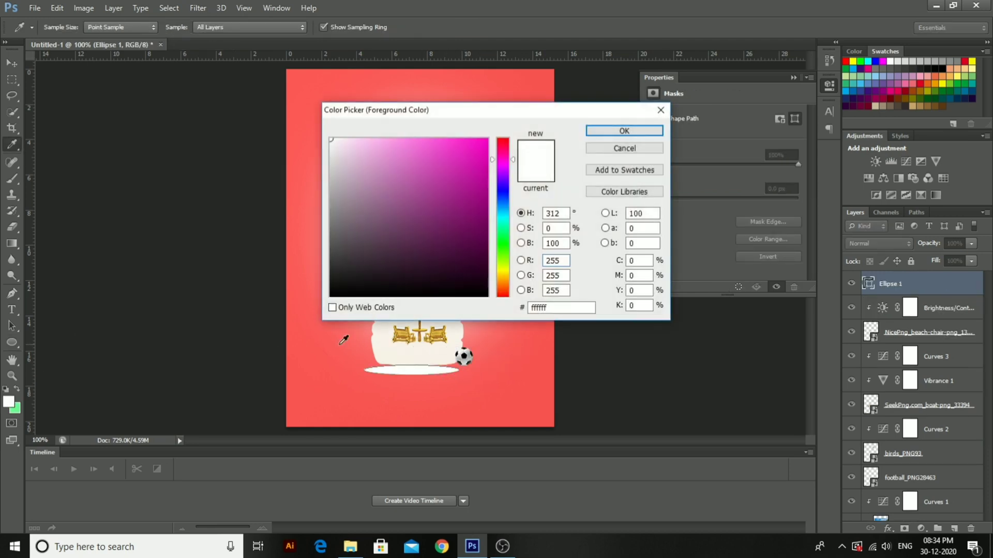
left_click_drag(437, 250, 495, 304)
left_click(595, 134)
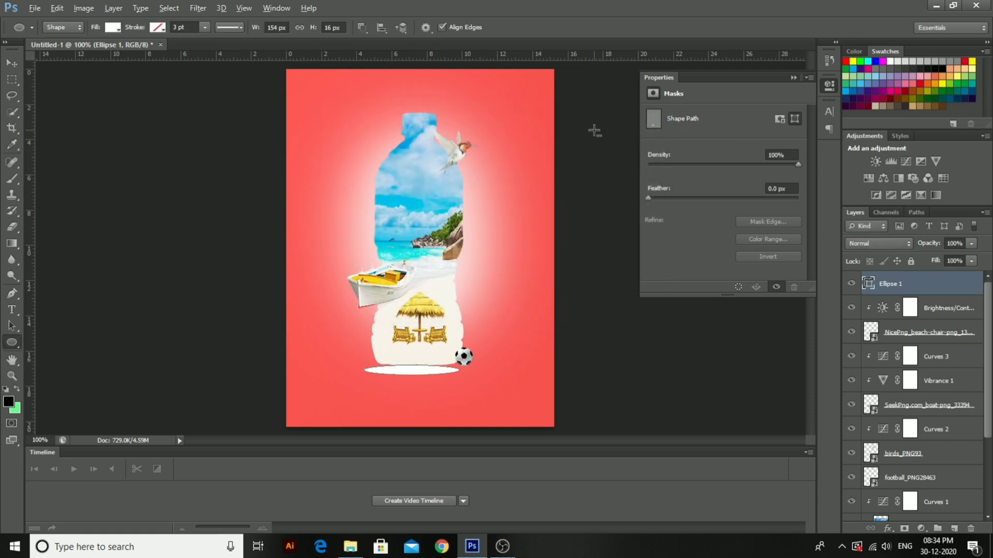
Fill the ellipse beneath the bottle with black and nudge it right to centre it under the base
key("alt+BackSpace")
left_click(7, 64)
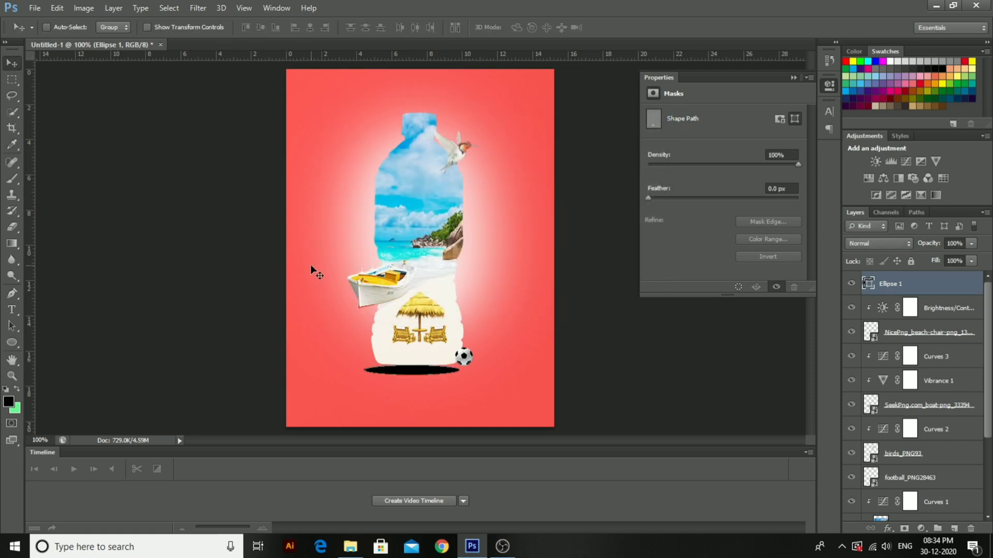
key("Right")
key("Right")
key("Right")
key("Right")
key("Right")
key("Right")
key("Right")
key("Right")
key("Right")
key("Right")
key("Right")
key("Right")
Lower the black ellipse's layer opacity to 11% for a faint shadow
left_click_drag(967, 244, 915, 254)
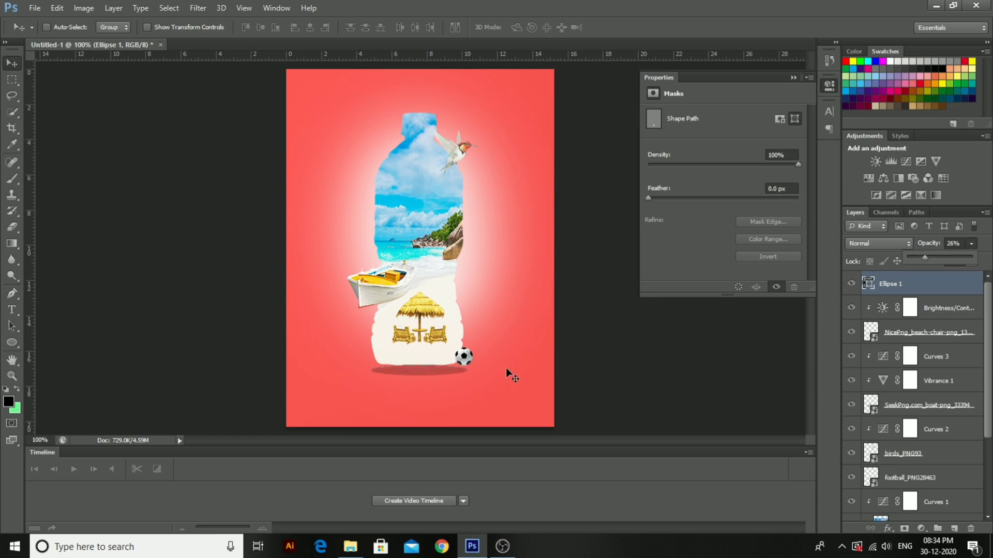
left_click(923, 310)
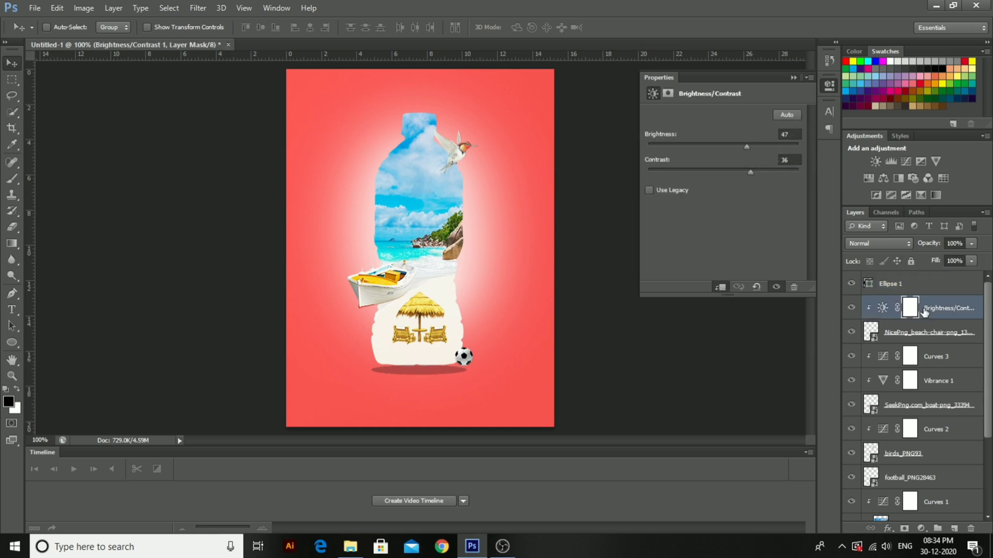
left_click(919, 286)
left_click_drag(934, 254, 925, 254)
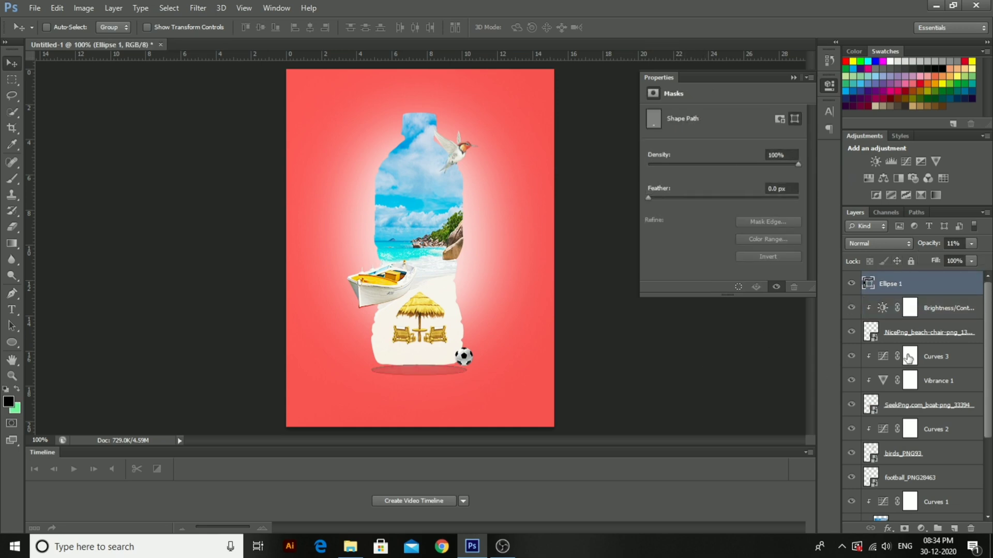
left_click(909, 357)
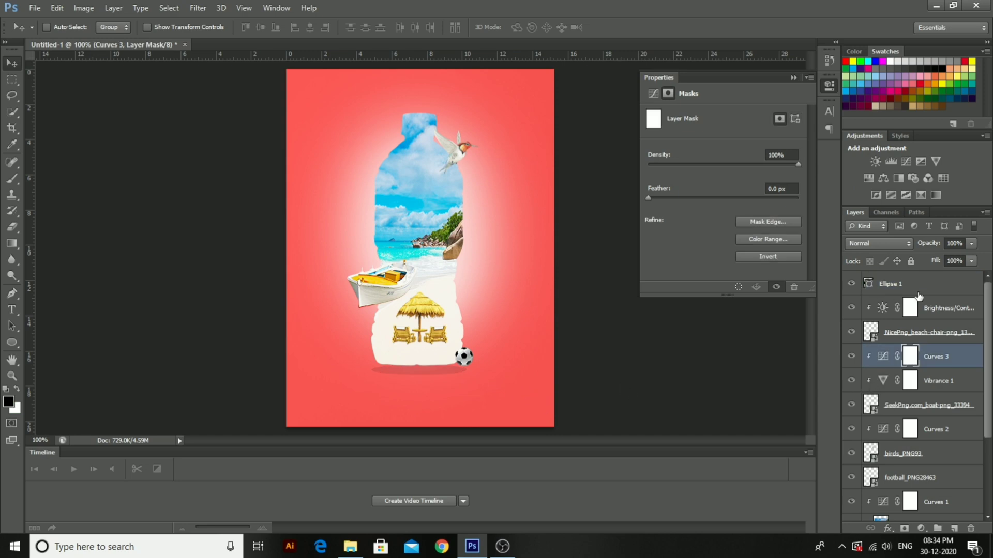
Narrow the ellipse shadow to about 5 cm wide and keep it centred beneath the bottle's base
left_click(915, 284)
key("ctrl+t")
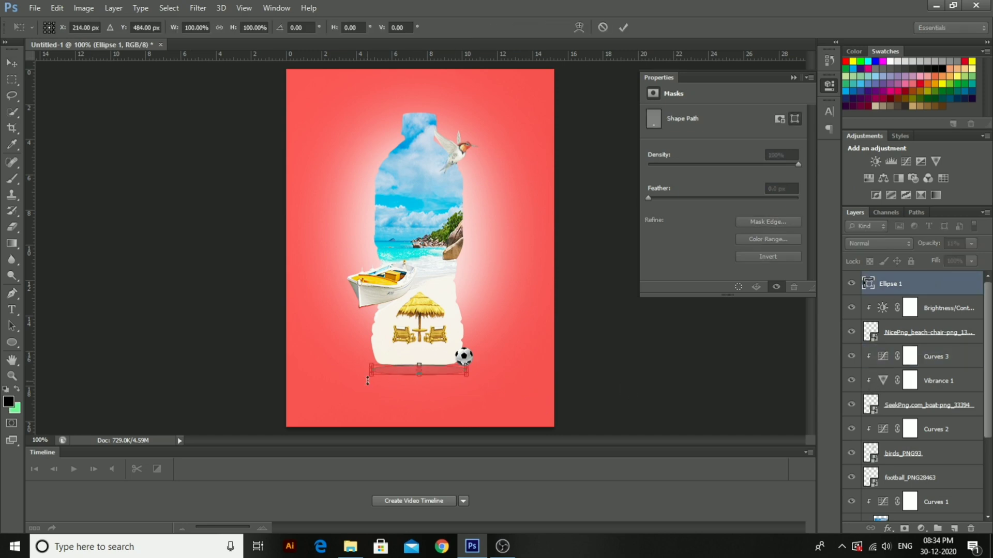
left_click_drag(371, 372, 382, 371)
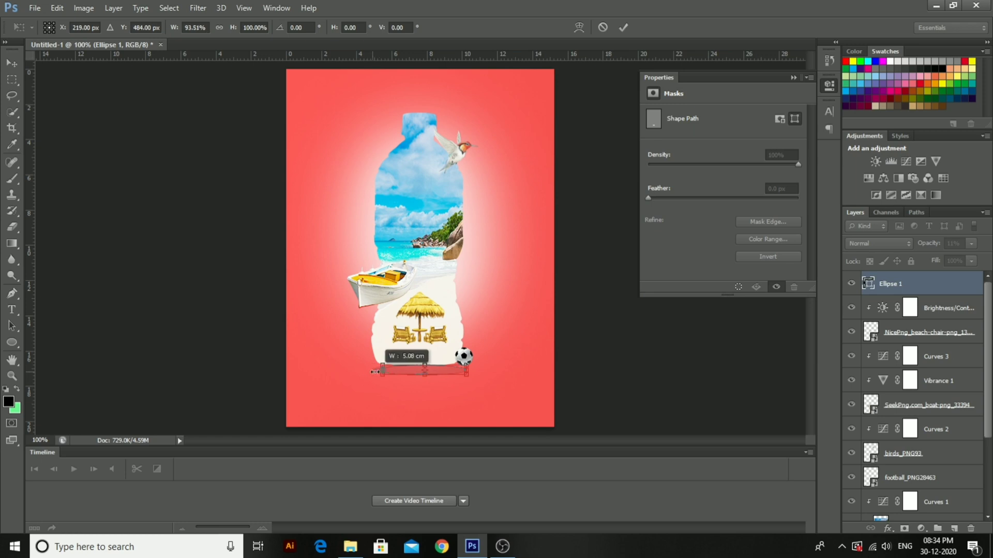
left_click(624, 28)
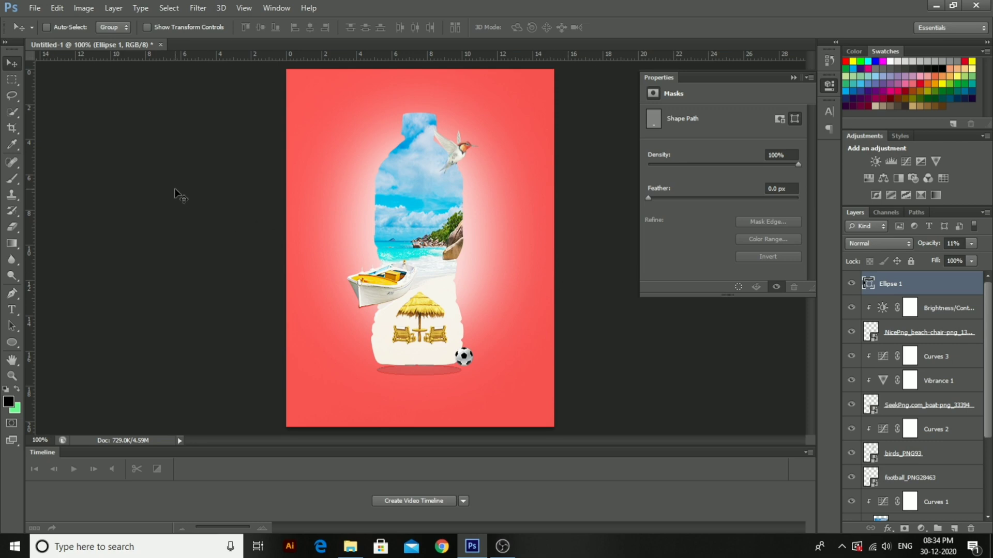
left_click(35, 8)
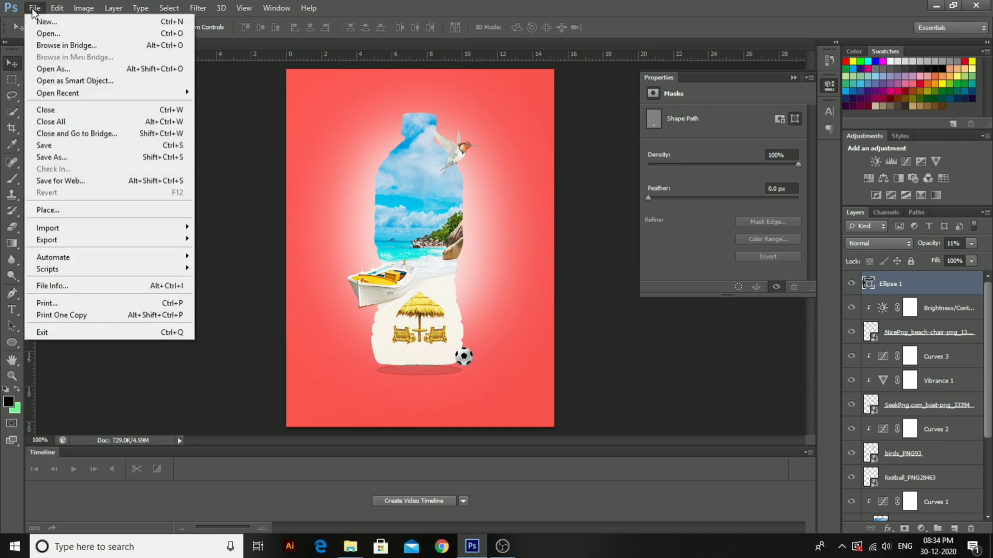
left_click(224, 113)
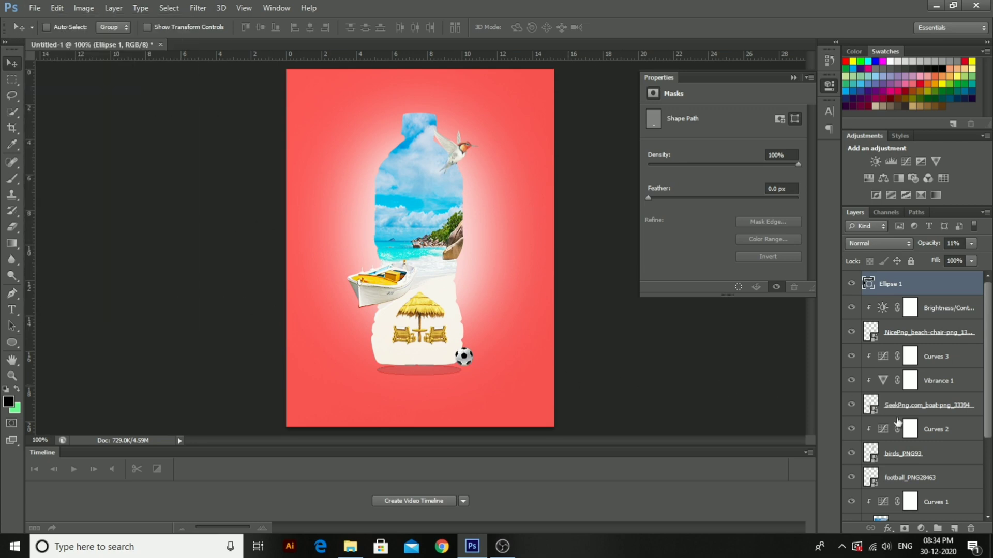
Shift the football slightly up and left against the bottle, and add a Curves adjustment clipped to it with one midtone-to-highlight point
scroll(918, 491, "down", 2)
left_click(918, 429)
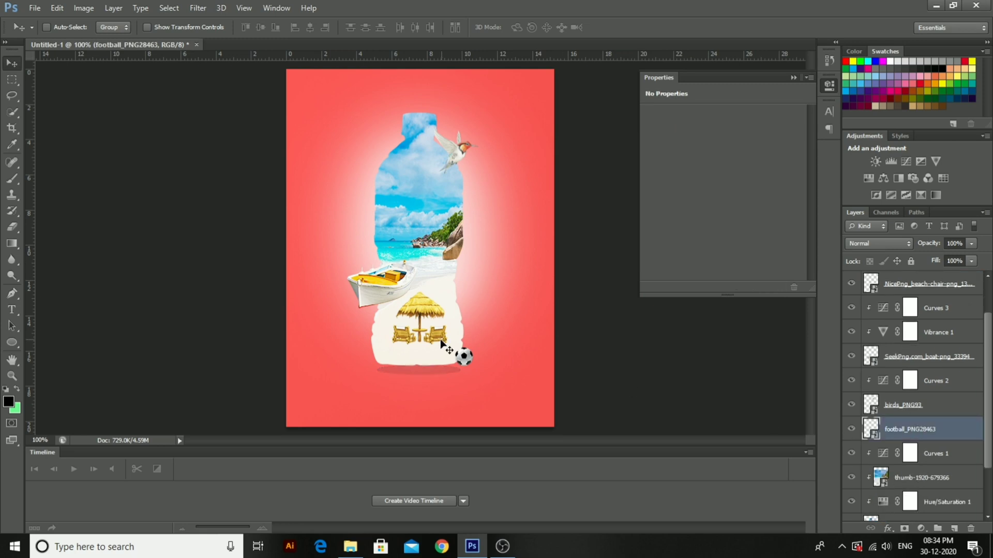
left_click_drag(458, 350, 455, 345)
left_click(910, 162)
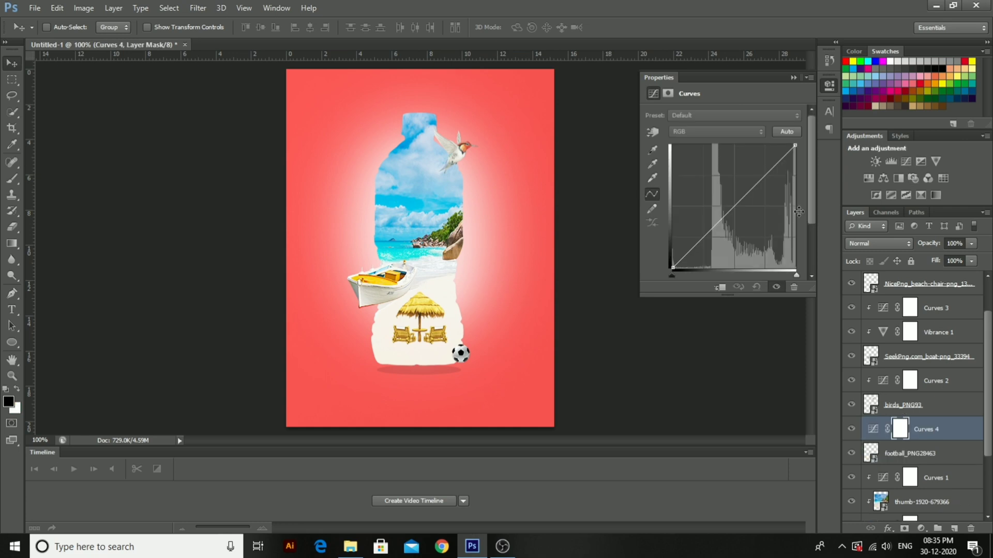
left_click_drag(714, 221, 752, 187)
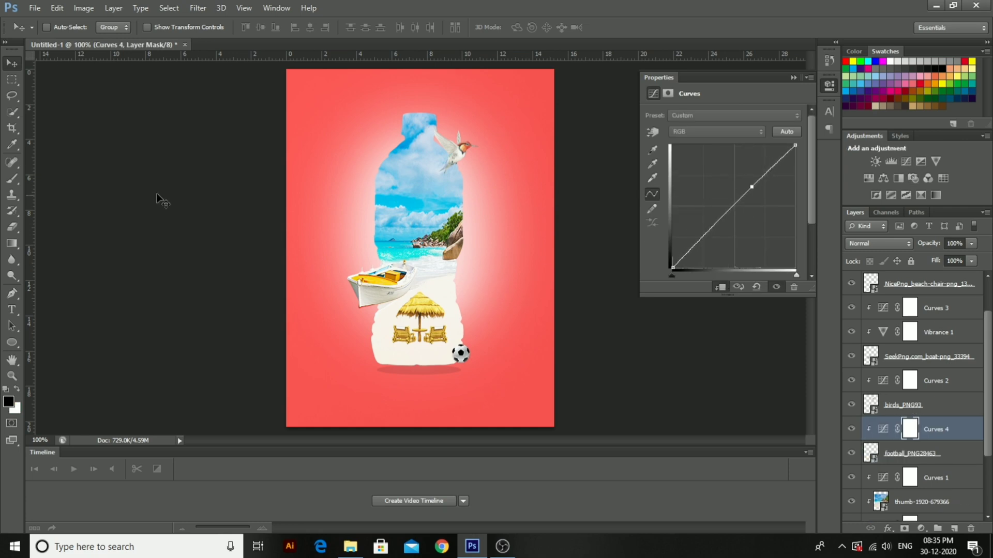
Place the standing tiger image tiger_png_by_dagusan-d7lcxee from the Downloads folder into the document
left_click(35, 8)
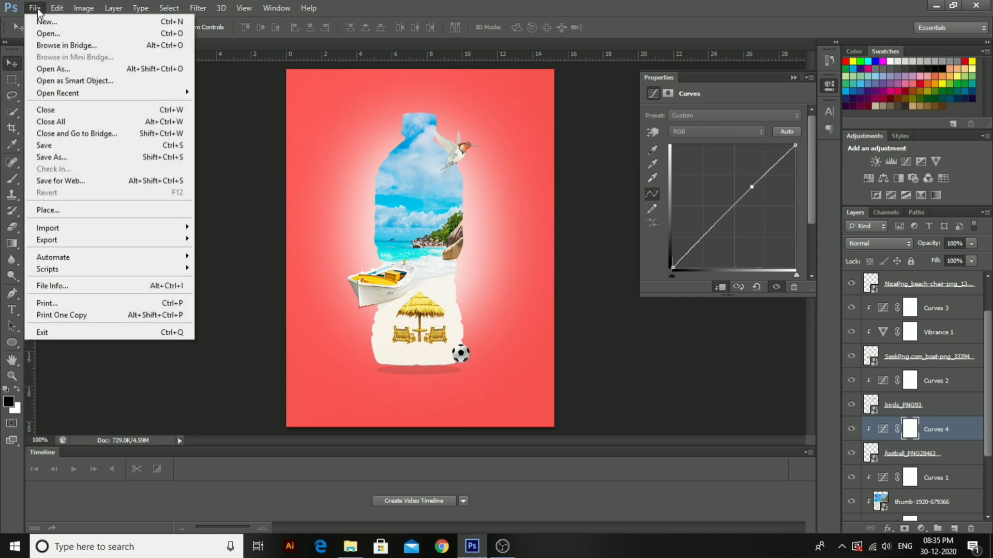
left_click(85, 210)
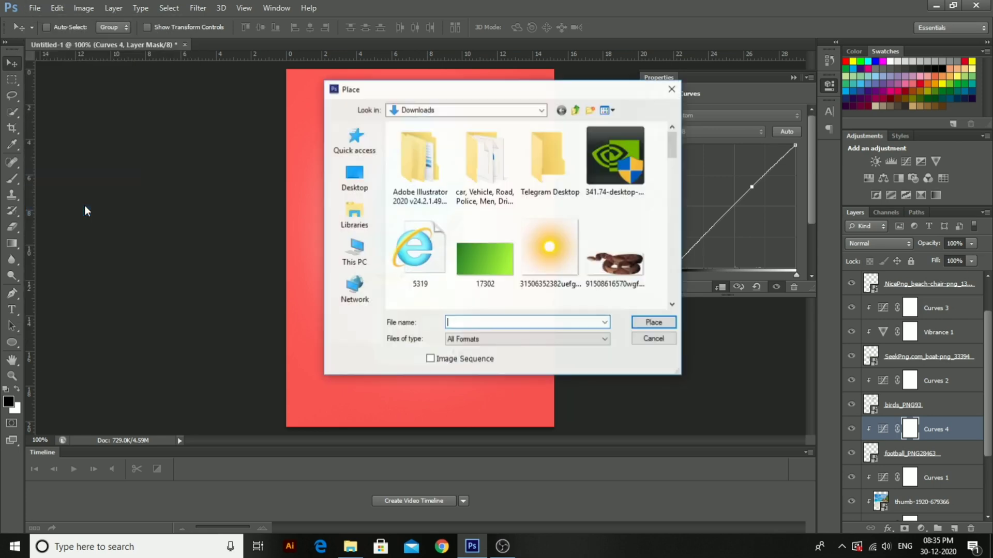
scroll(476, 224, "down", 8)
left_click(420, 248)
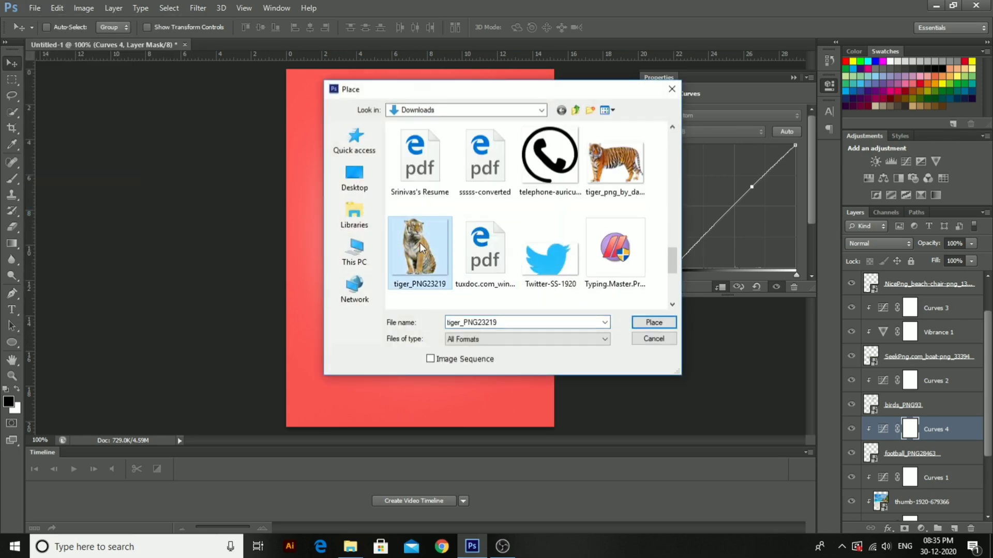
left_click(616, 161)
left_click(657, 323)
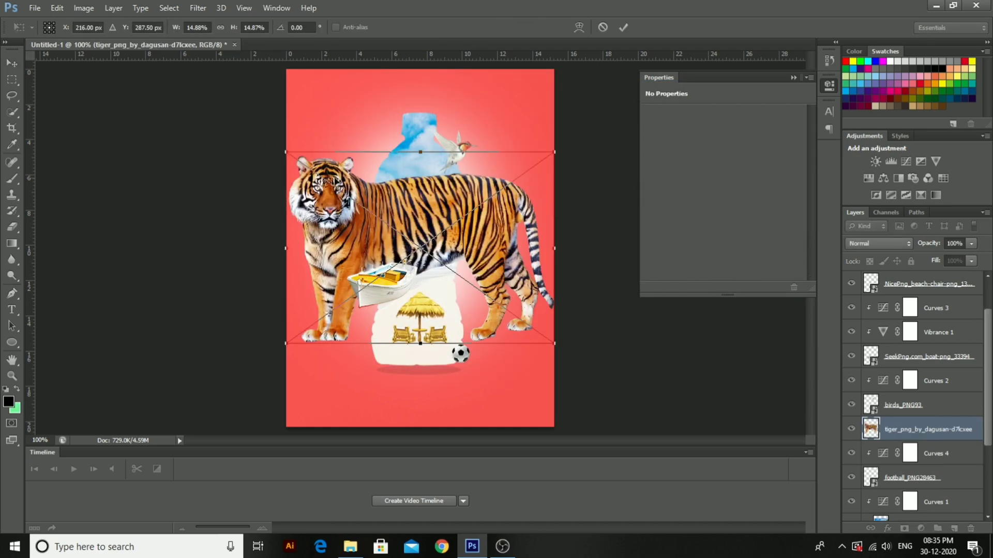
left_click(624, 26)
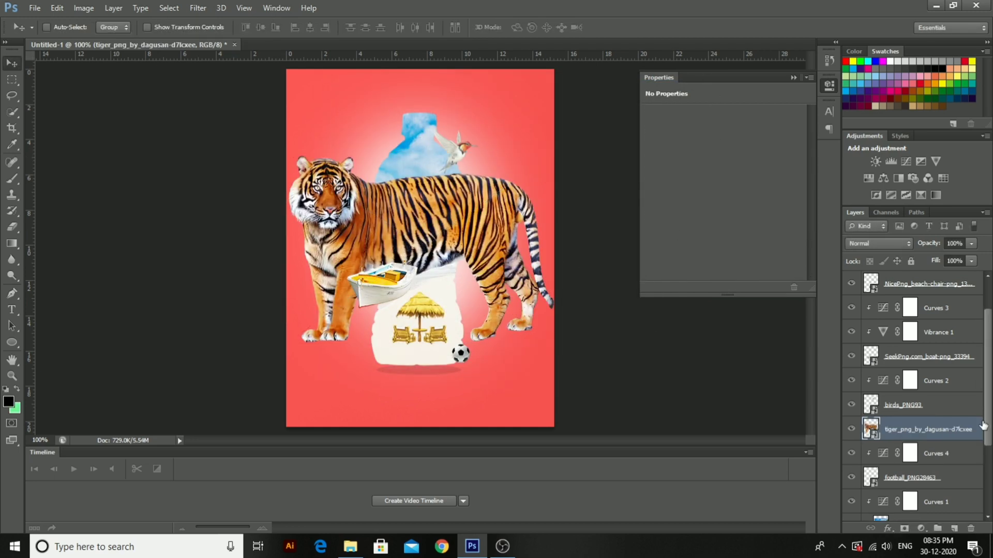
Move the tiger layer directly below the Kabarnet-Bottle layer, undoing the accidental layer deletion
left_click_drag(960, 429, 970, 528)
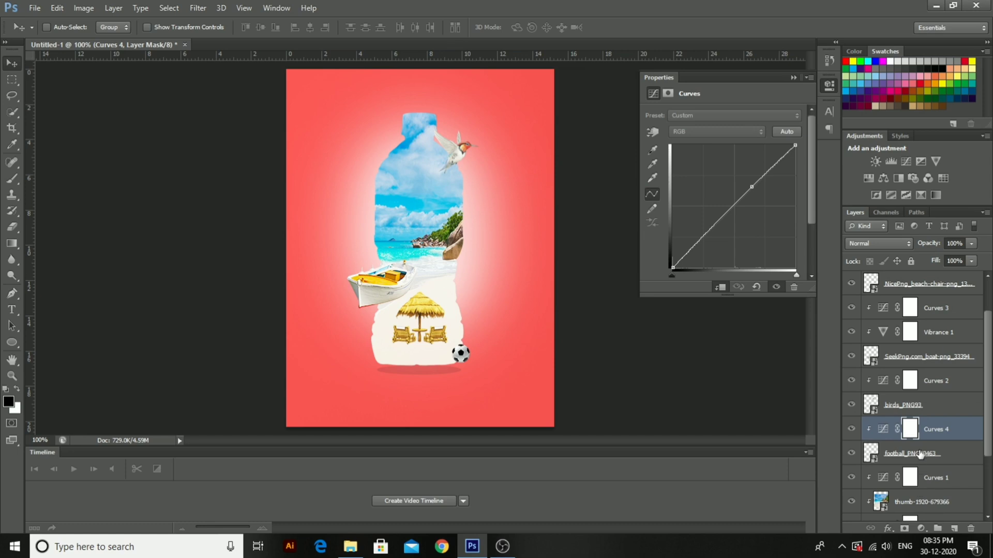
scroll(935, 460, "down", 4)
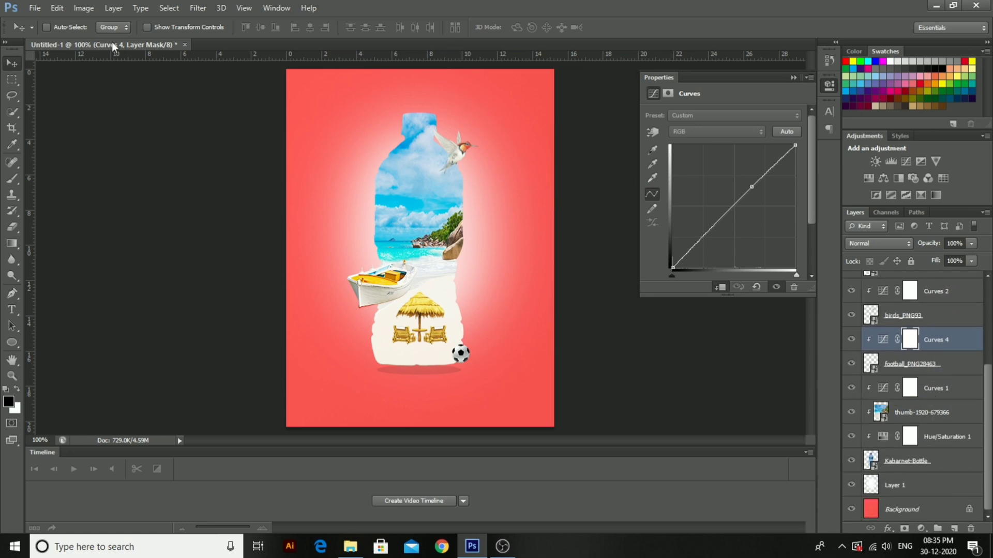
left_click(57, 8)
left_click(78, 45)
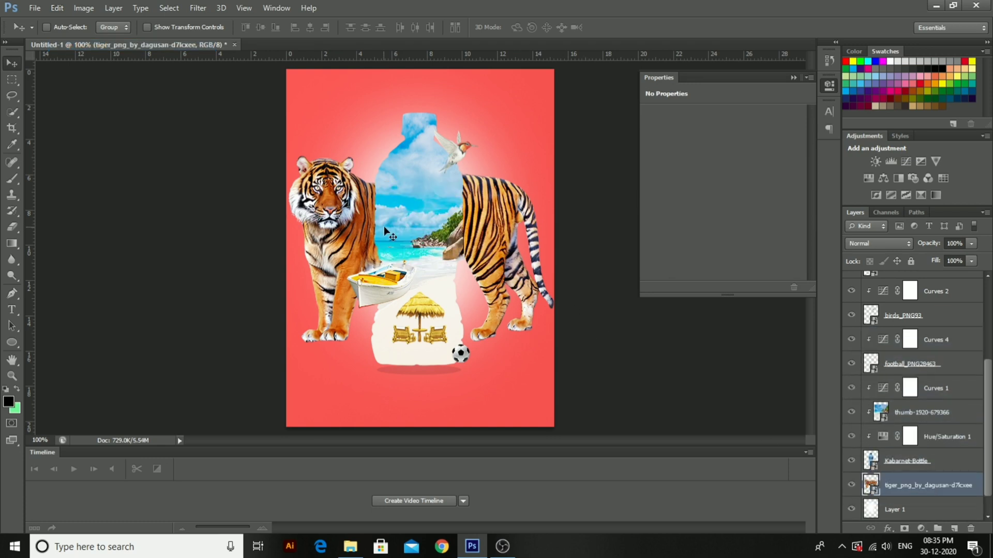
Scale the tiger to about 5.86% width and 5.10% height and position it standing behind the bottle's lower left side
key("ctrl+t")
left_click_drag(551, 156, 400, 285)
left_click_drag(341, 306, 381, 330)
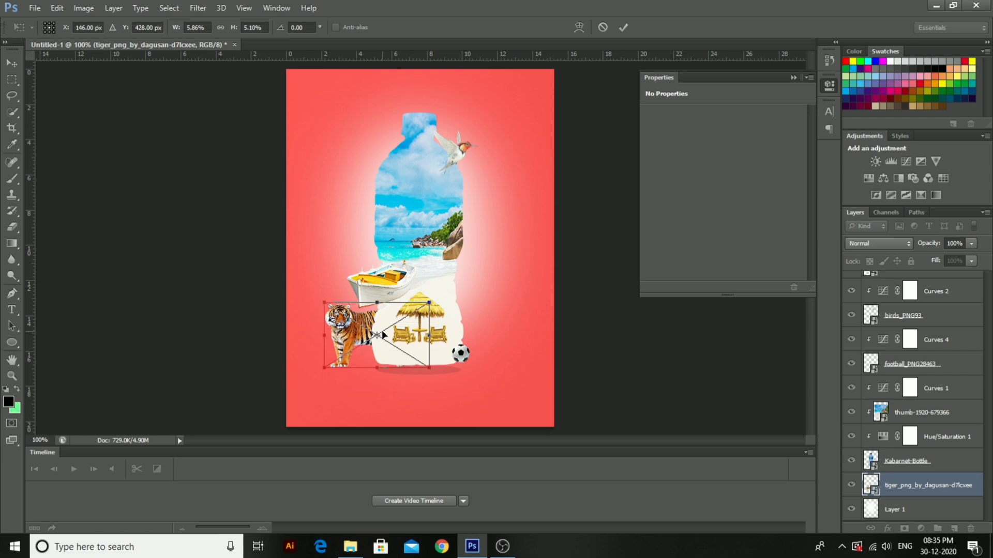
key("Down")
key("Down")
key("Down")
key("Down")
key("Down")
key("Down")
key("Down")
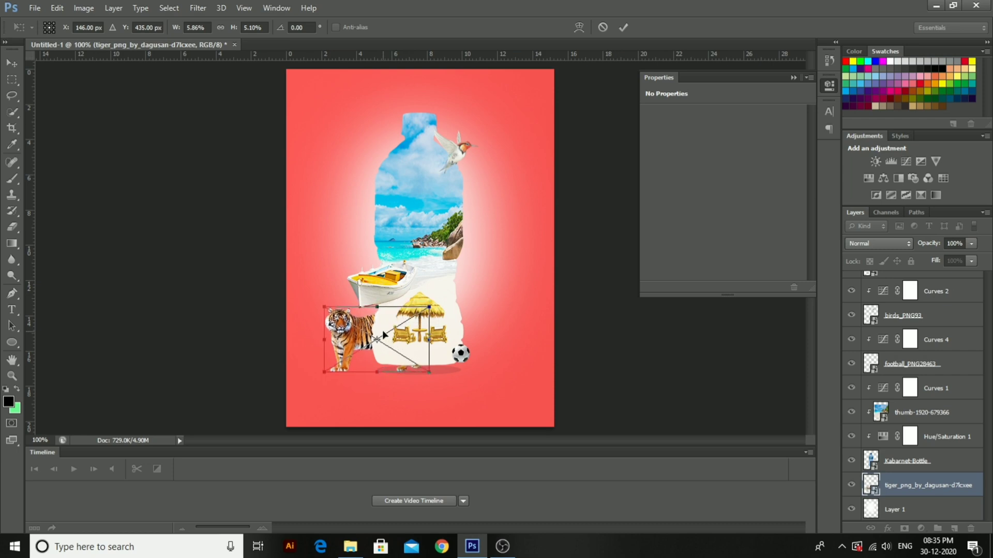
left_click(623, 28)
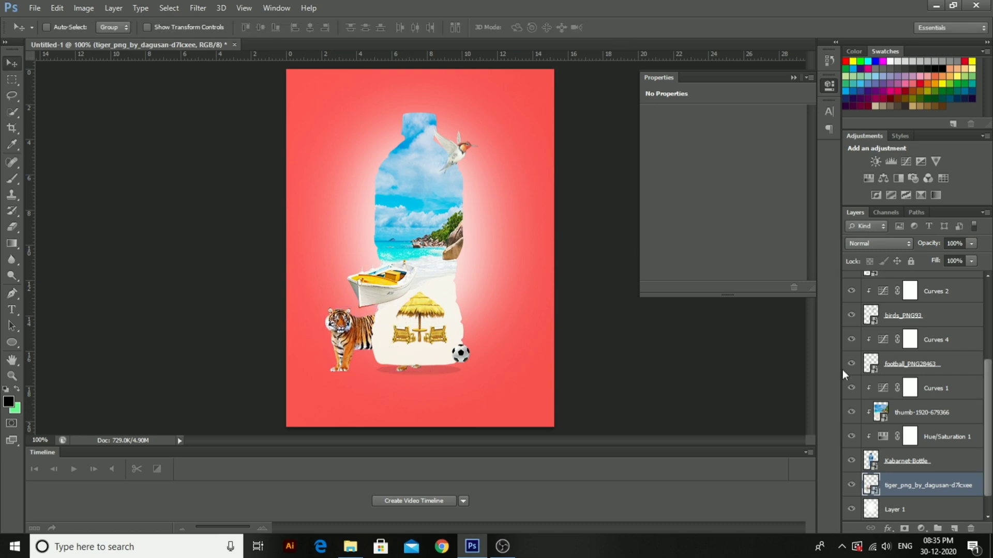
Add a Multiply drop shadow to the tiger with 75% opacity, 120° angle, 5 px distance and 5 px size
left_click(888, 529)
left_click(918, 377)
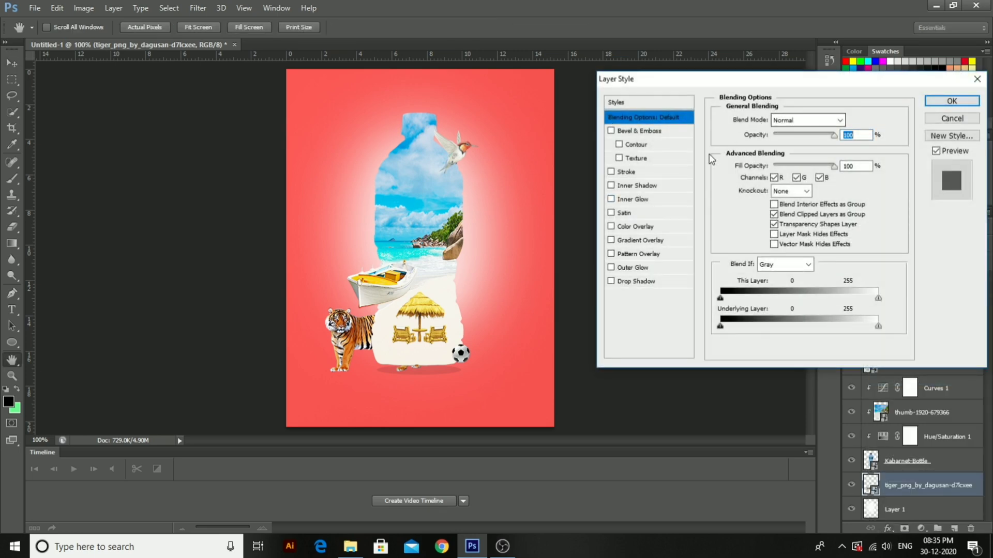
left_click(654, 281)
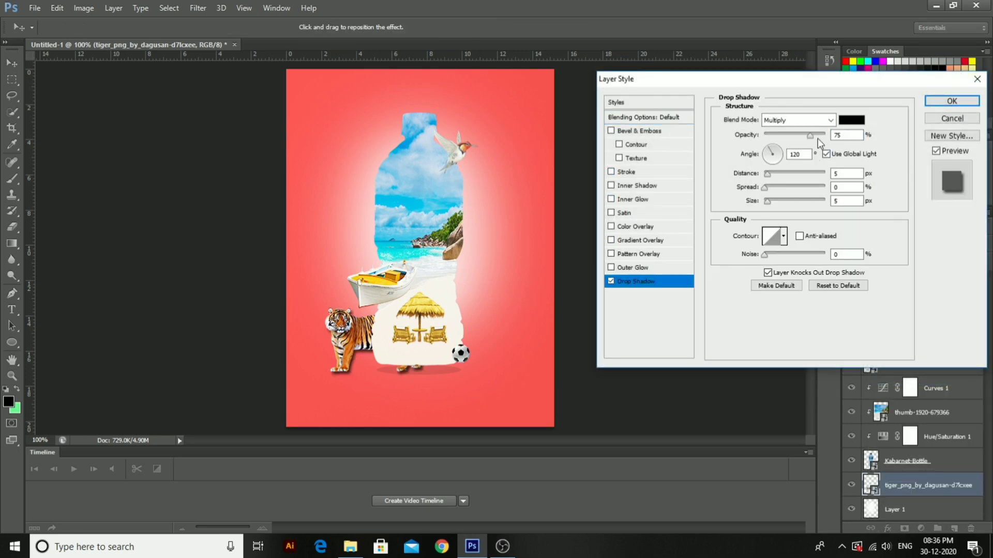
left_click(966, 104)
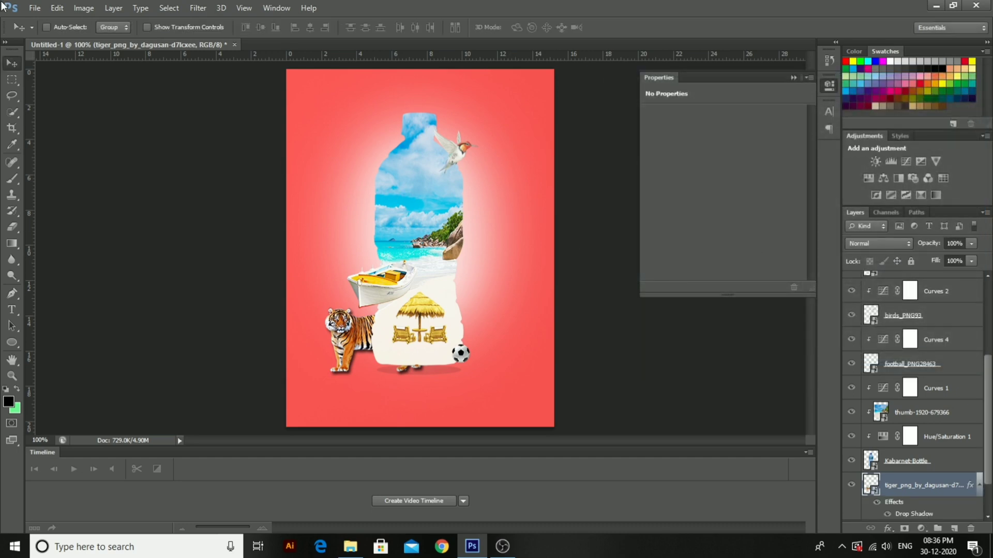
left_click(34, 8)
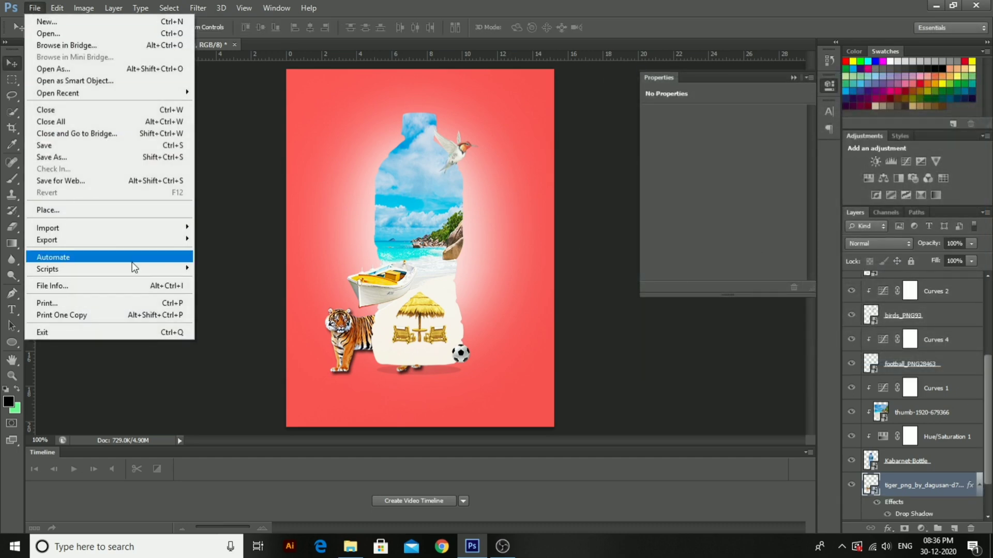
left_click(148, 212)
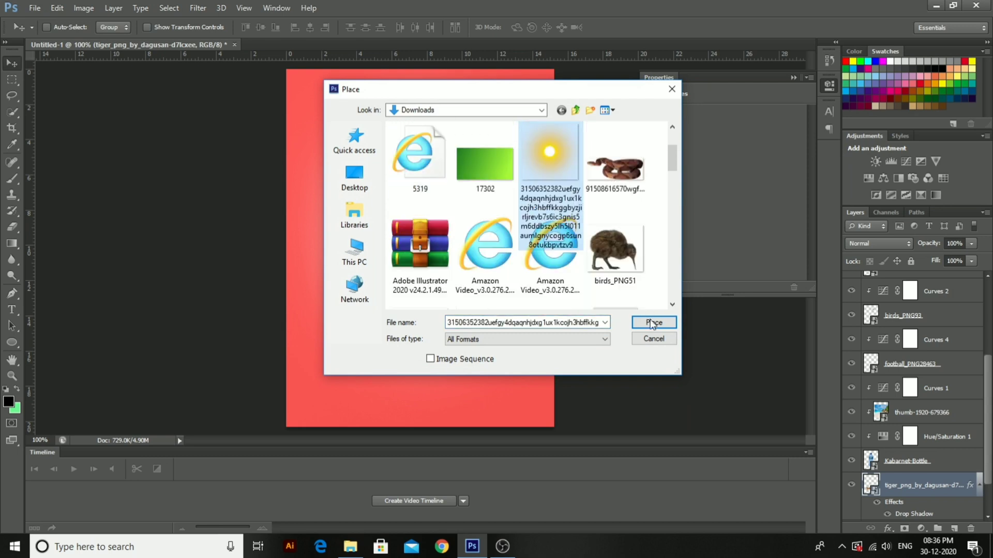
left_click(653, 322)
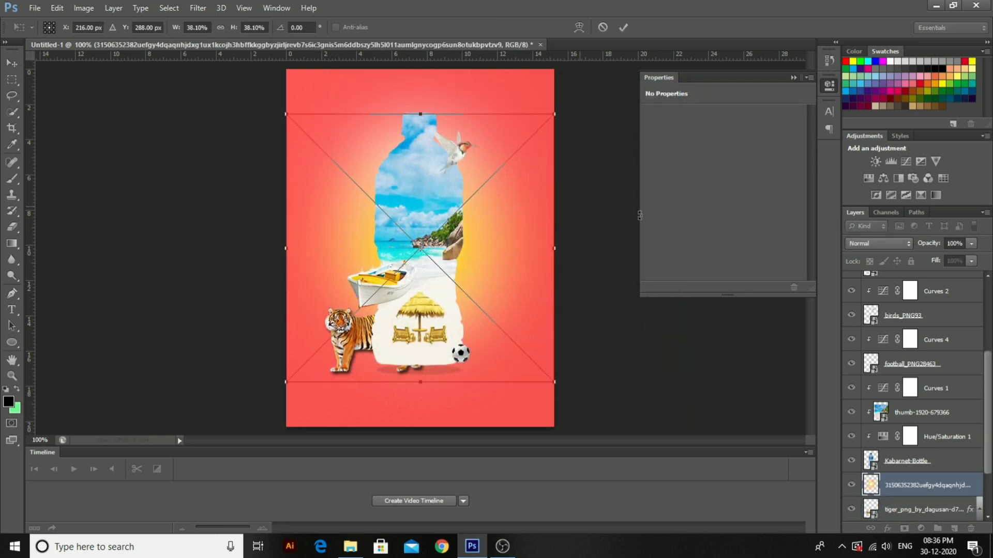
left_click(623, 28)
Move the sun layer to the top of the layer stack, above Ellipse 1
left_click_drag(913, 485, 904, 262)
scroll(908, 283, "up", 1)
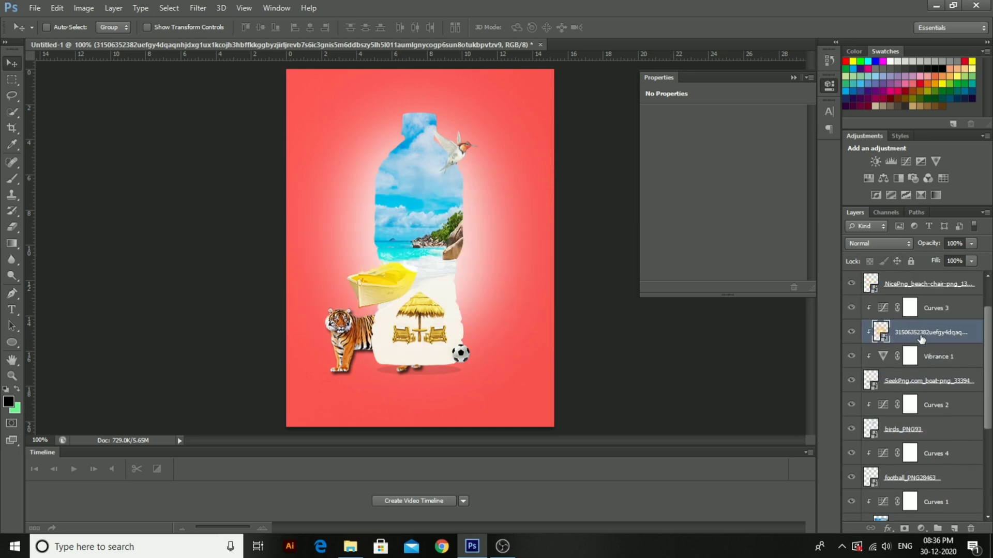
left_click_drag(921, 339, 918, 276)
scroll(920, 283, "up", 2)
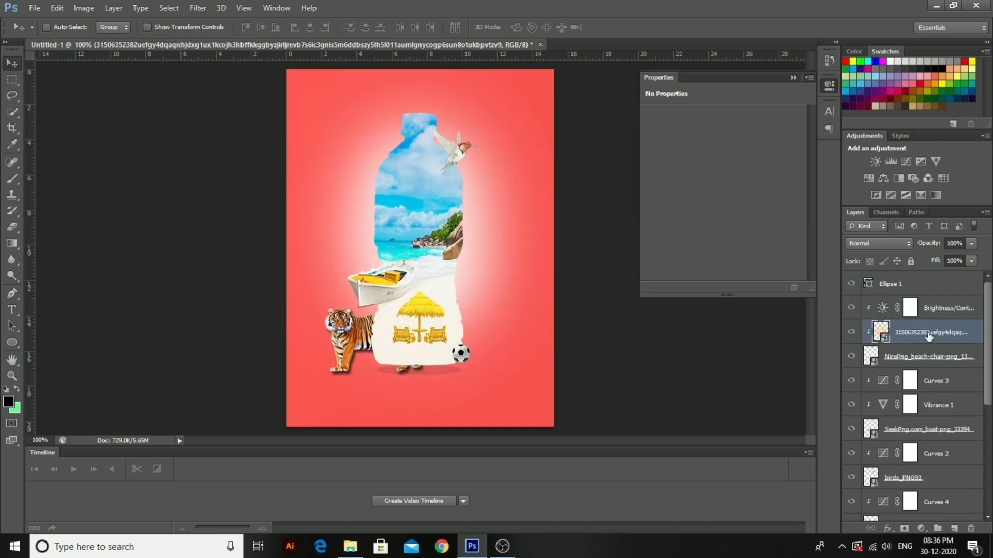
left_click_drag(930, 337, 920, 278)
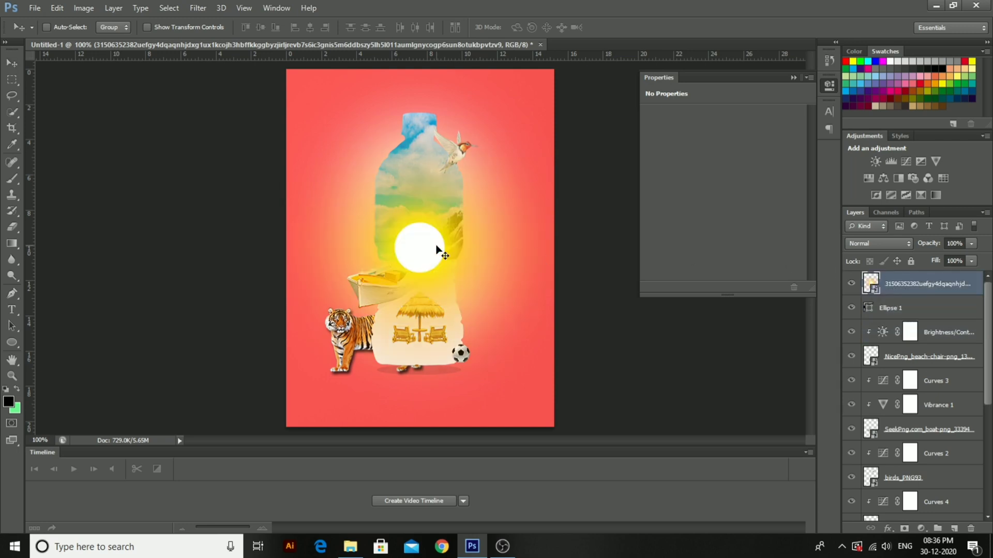
Scale the sun to about 5.38% and position it on the bottle's neck near the bird
key("ctrl+t")
left_click_drag(557, 111, 428, 126)
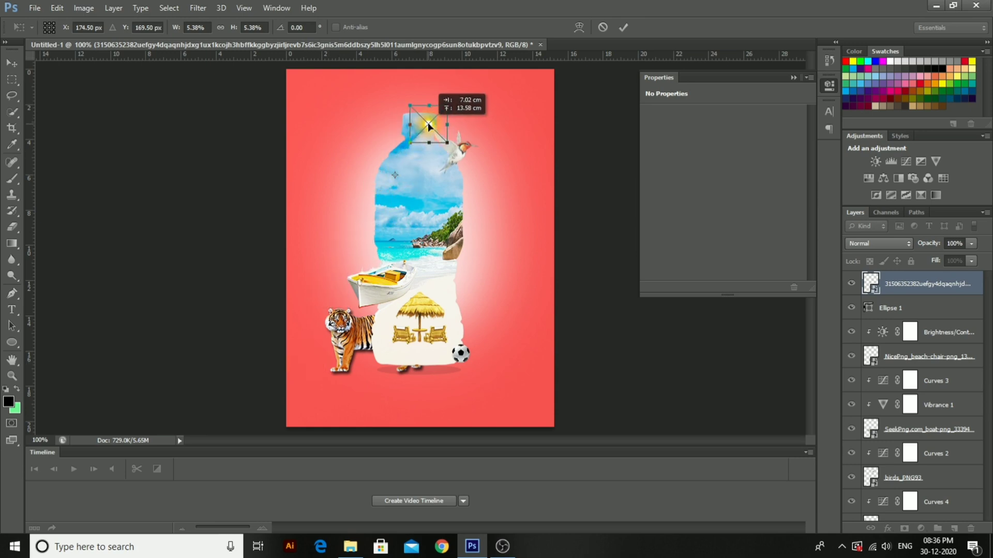
left_click(624, 27)
Set the sun layer's blend mode to Color Dodge, trying out other modes on the way
left_click(879, 243)
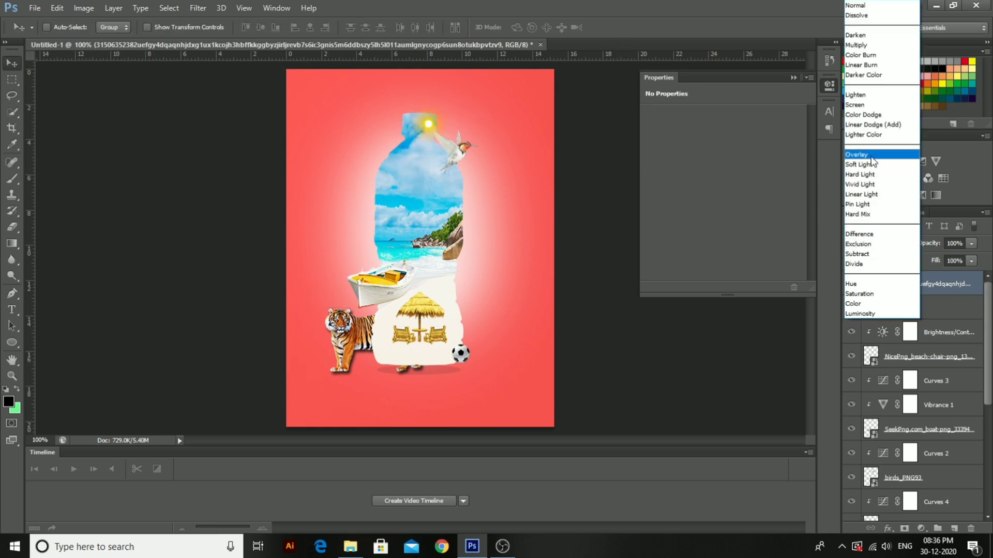
left_click(858, 154)
scroll(887, 241, "down", 2)
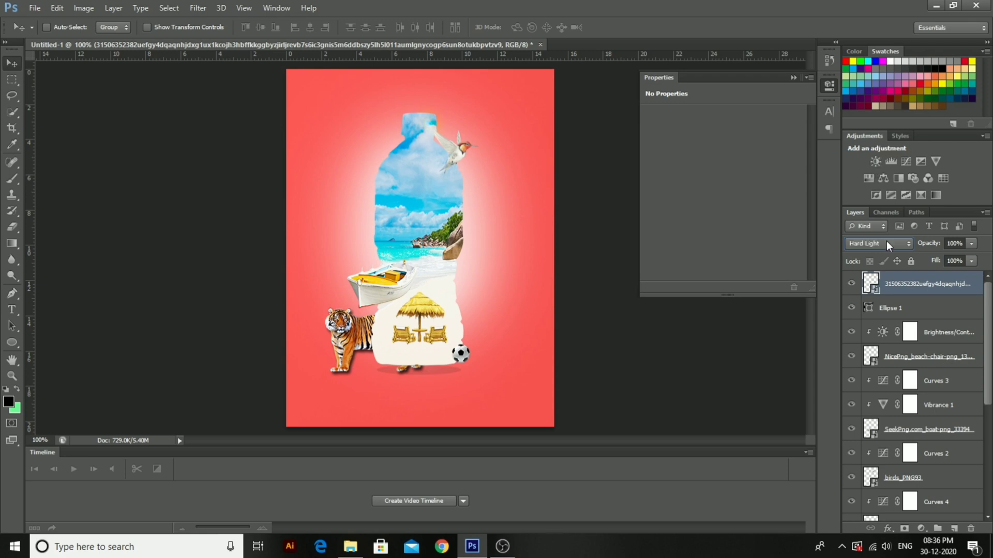
scroll(887, 241, "down", 2)
scroll(886, 241, "up", 3)
scroll(886, 241, "up", 1)
scroll(882, 240, "up", 5)
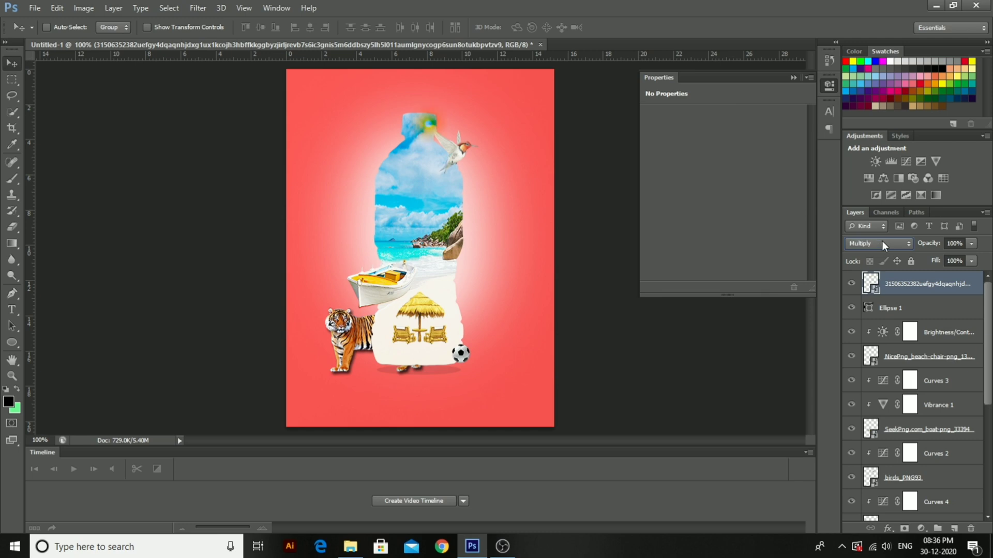
scroll(881, 244, "down", 3)
scroll(882, 241, "down", 2)
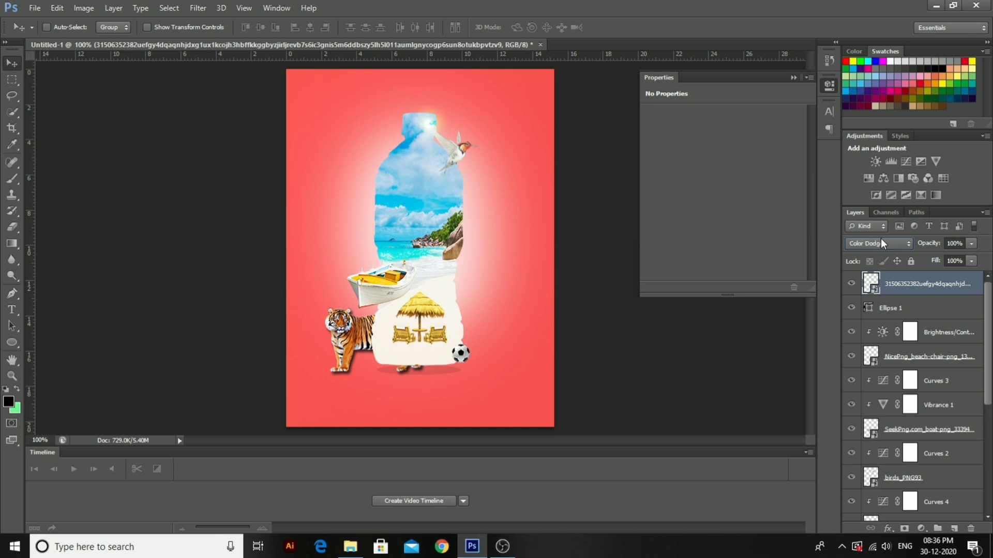
Shift the sun slightly left and shrink it to about 4.14% width and 4.32% height within the bottle's neck
key("ctrl+t")
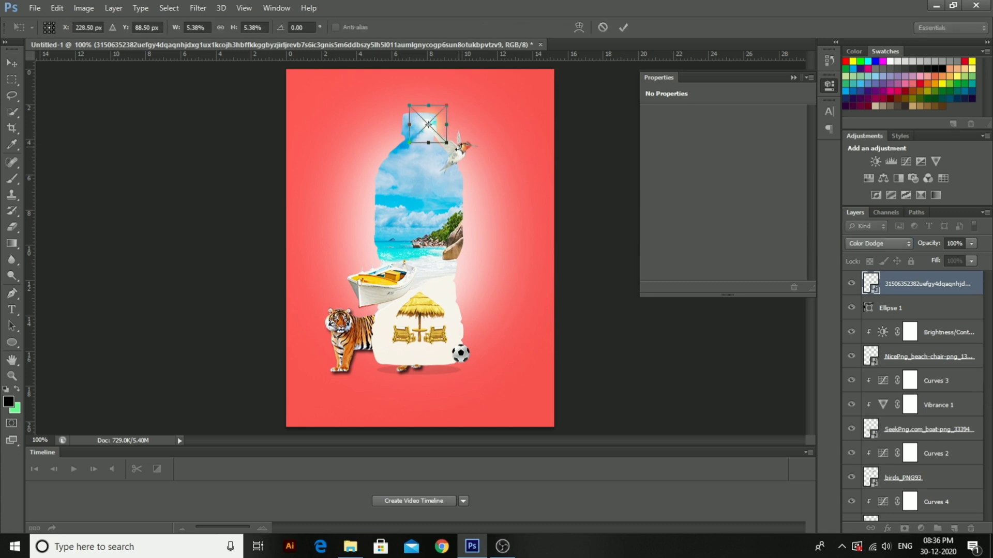
key("Left")
key("Left")
key("Left")
key("Left")
left_click_drag(438, 106, 433, 110)
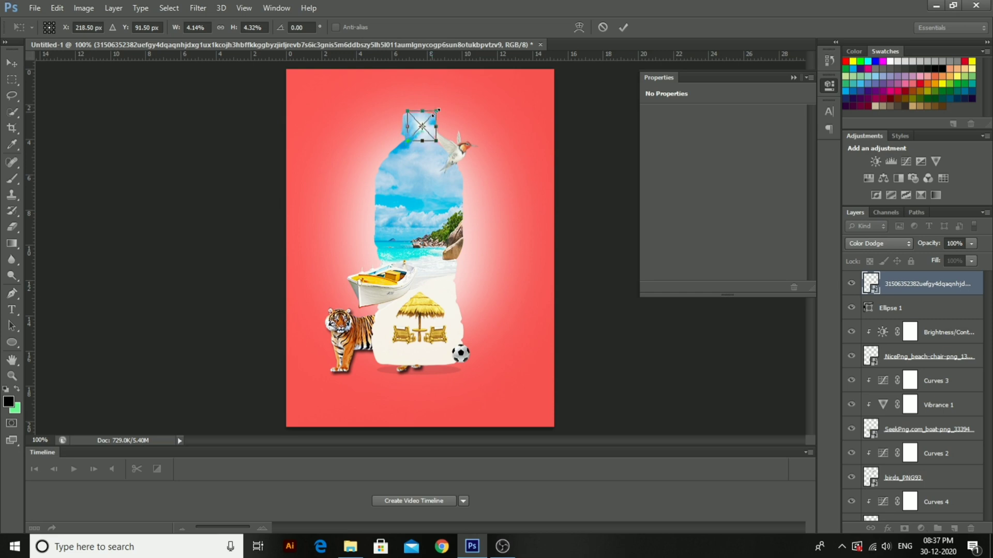
left_click(623, 27)
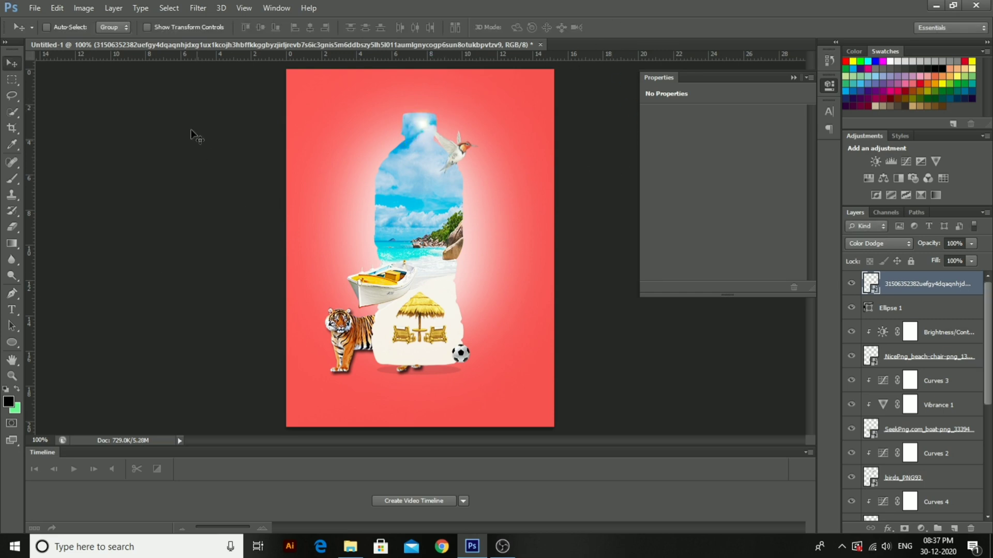
left_click(12, 313)
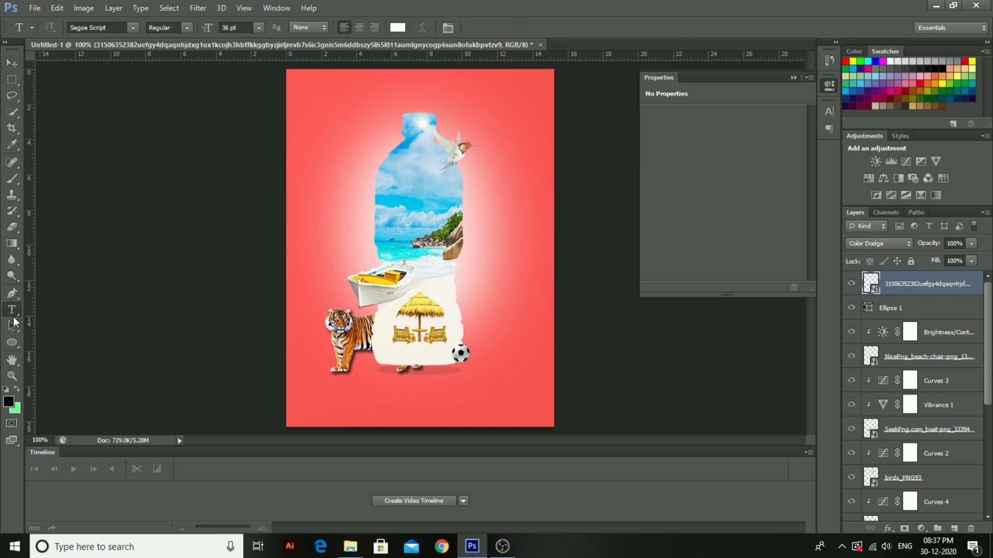
key("v")
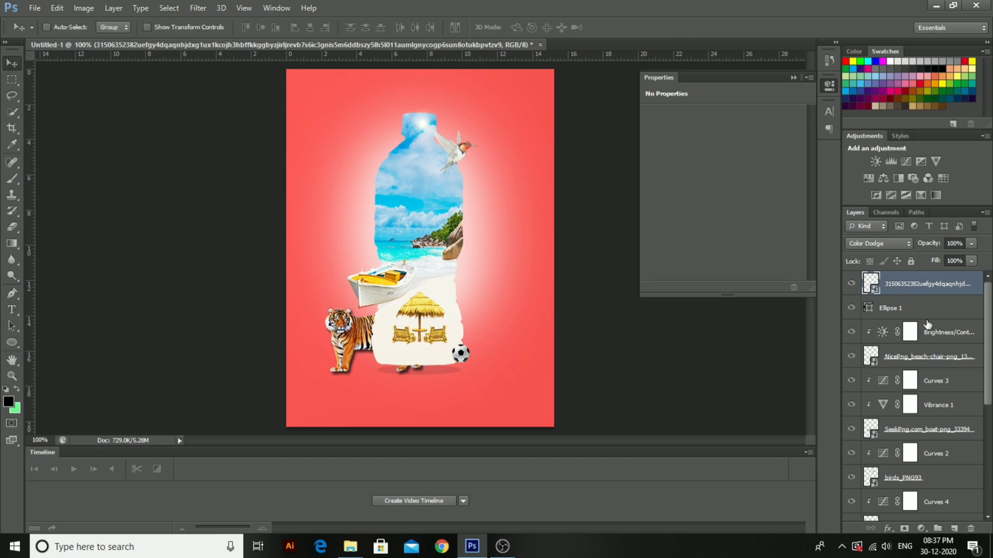
left_click(939, 364)
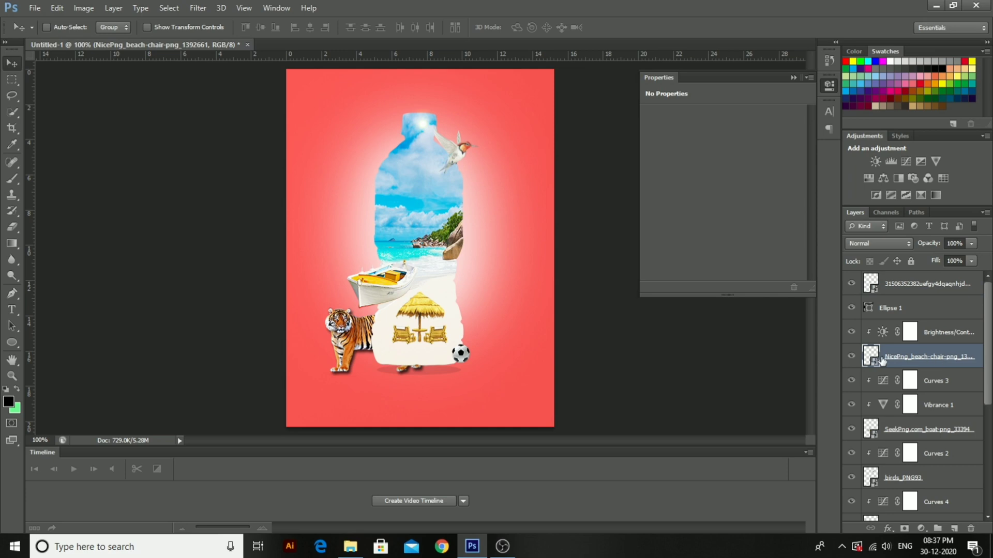
left_click_drag(350, 343, 349, 337)
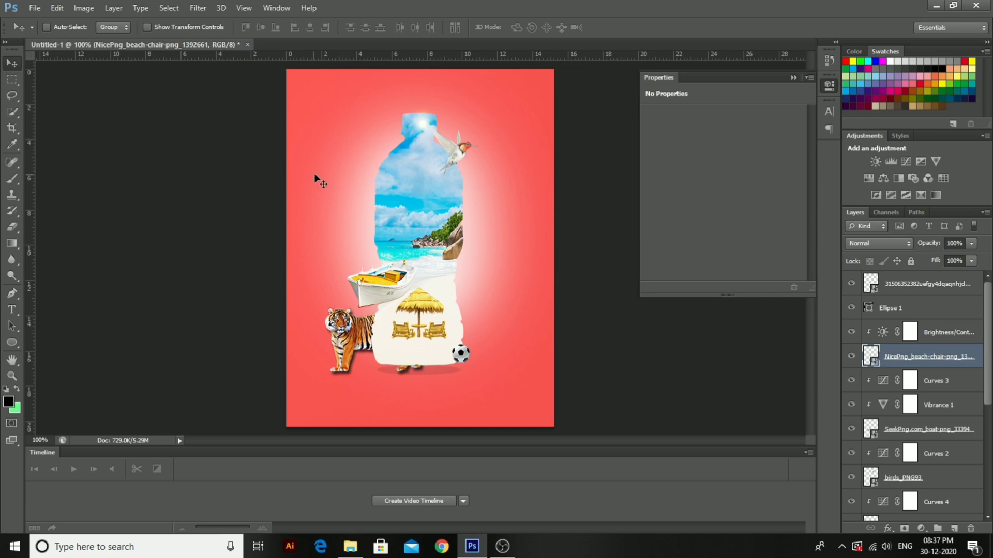
left_click(58, 12)
left_click(66, 45)
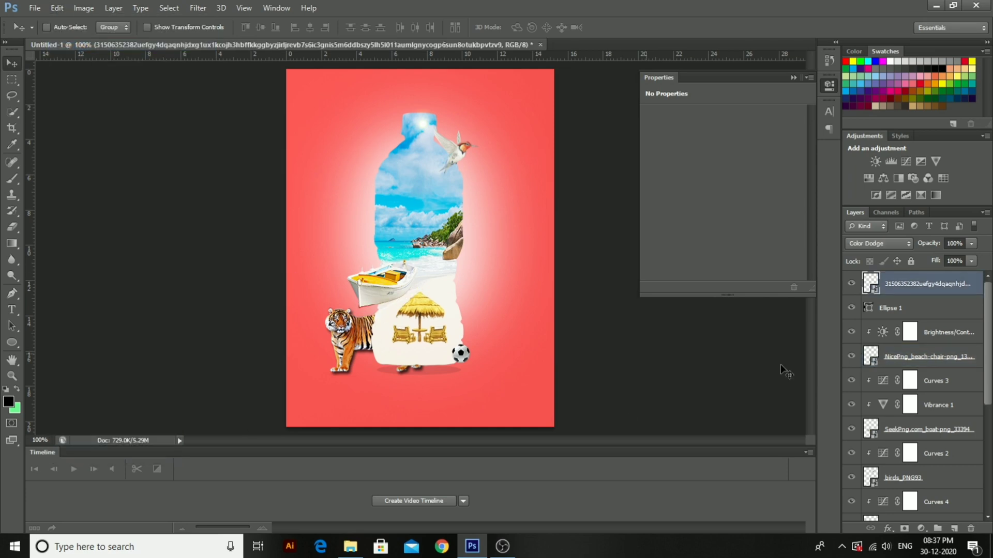
Select the tiger layer and nudge the tiger up so its feet line up with the bottle's base
left_click(921, 431)
scroll(918, 391, "down", 3)
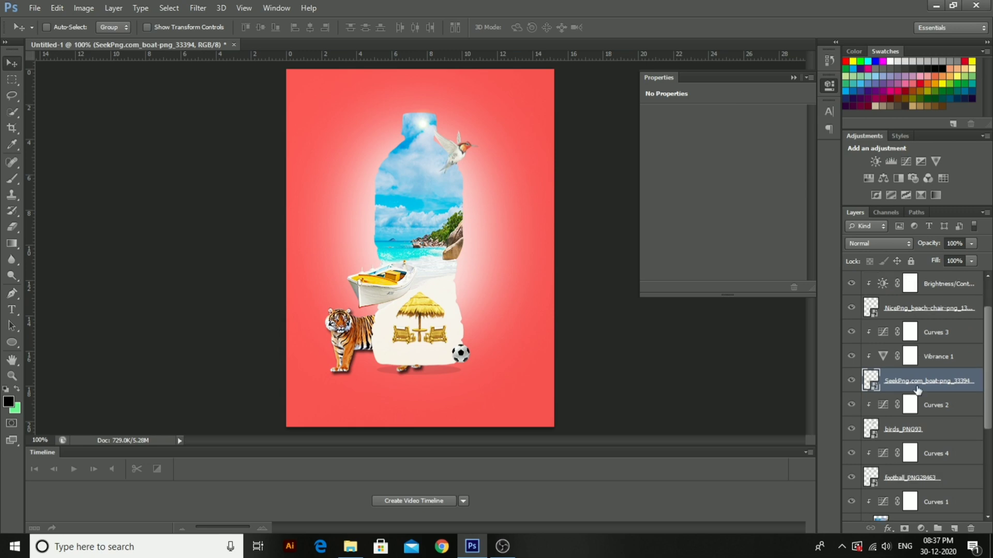
scroll(918, 391, "down", 1)
left_click(946, 438)
key("Up")
key("Up")
key("Up")
key("Up")
key("Up")
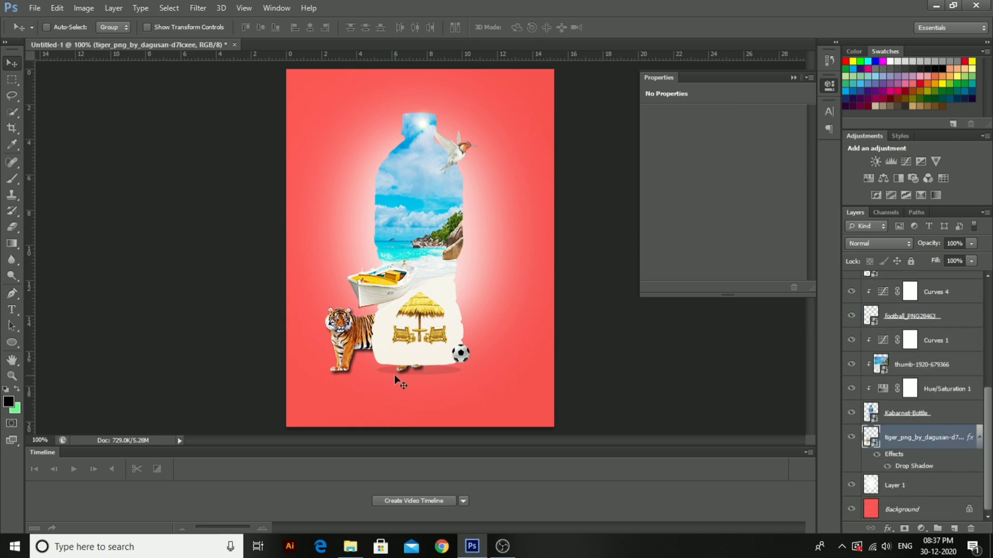
key("Up")
key("Up")
key("Up")
key("Up")
key("Up")
key("Up")
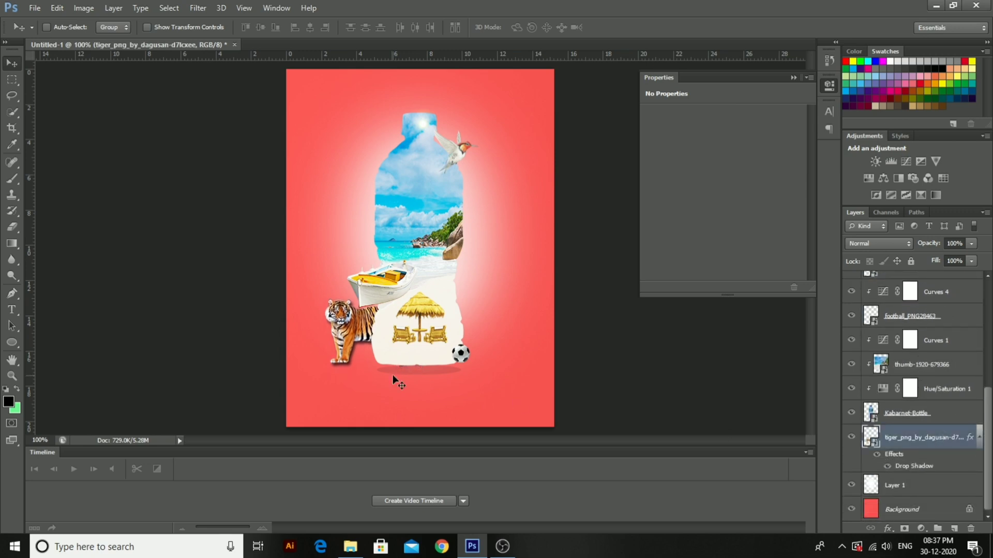
Transform the tiger to about 5.36% width and 4.06% height, rotated about -4.11°, tucked beside the bottle
key("ctrl+t")
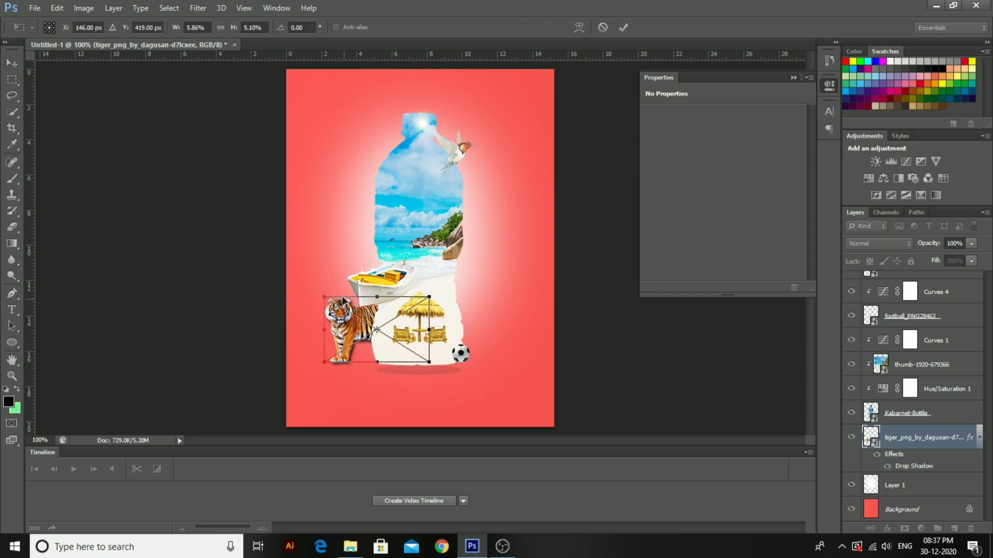
left_click(624, 28)
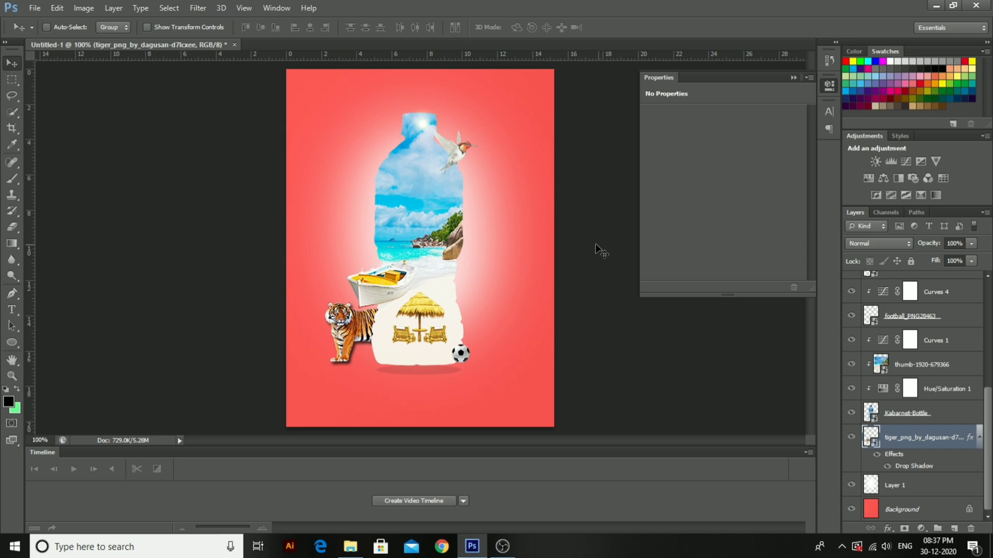
key("ctrl+t")
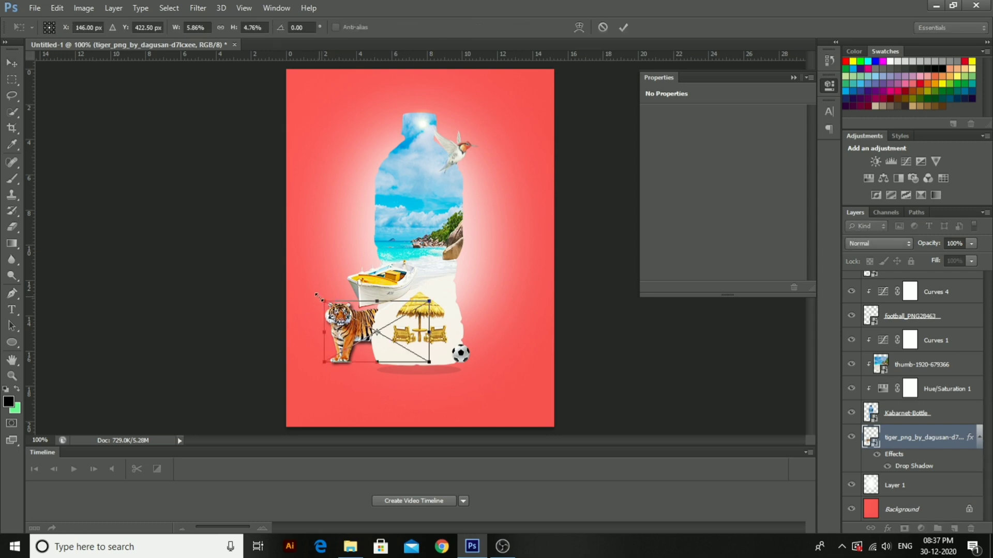
left_click_drag(318, 292, 314, 297)
left_click_drag(333, 329, 333, 336)
mouse_move(436, 297)
left_mouse_down()
mouse_move(430, 291)
mouse_move(440, 295)
left_mouse_up()
left_click_drag(398, 338, 328, 303)
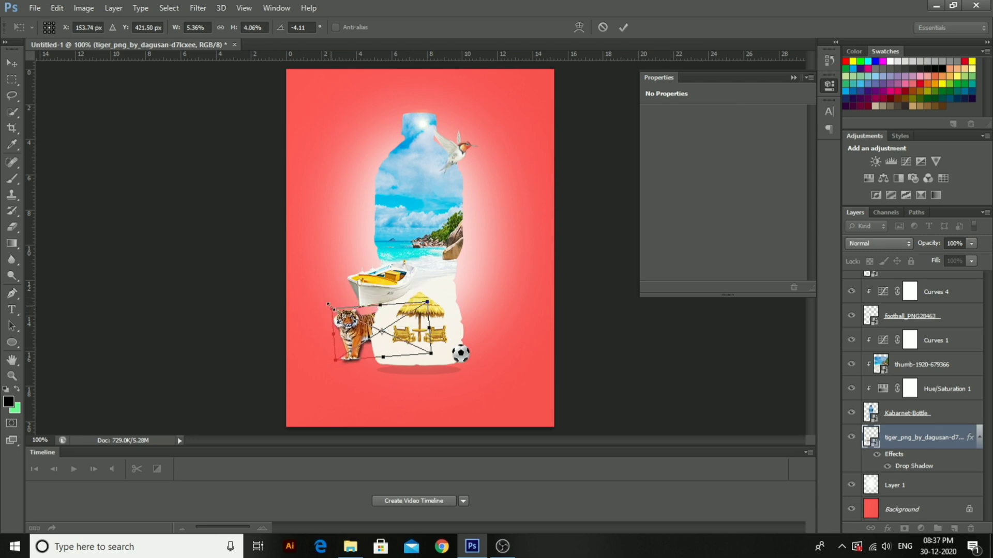
key("Return")
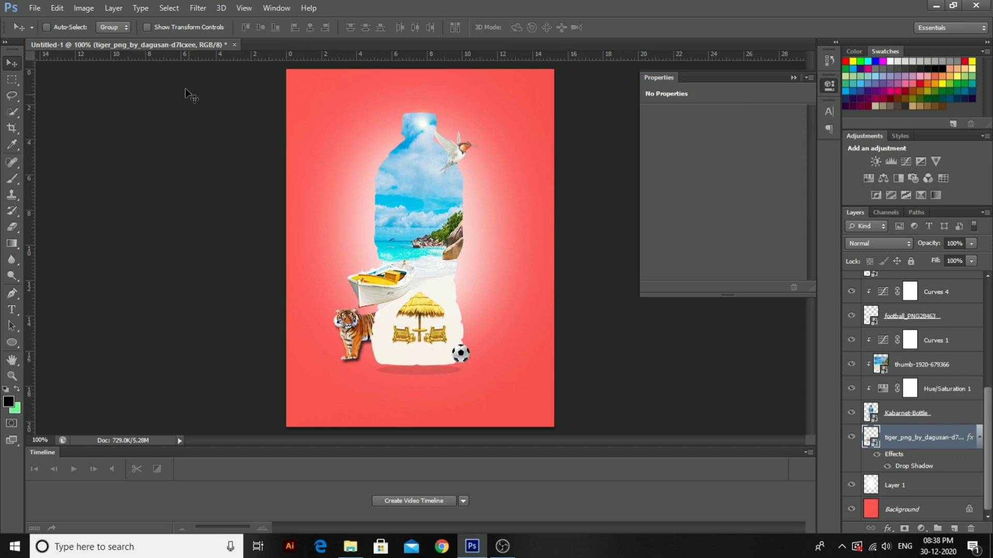
Add the white title text "BEACH VIEW" in 36 pt Segoe Script near the canvas's upper edge
left_click(12, 309)
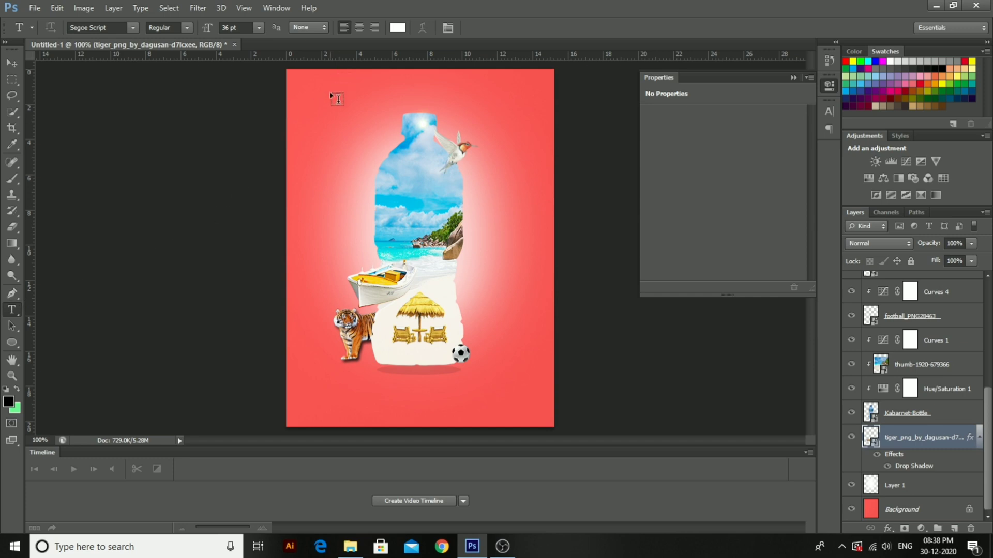
left_click(325, 83)
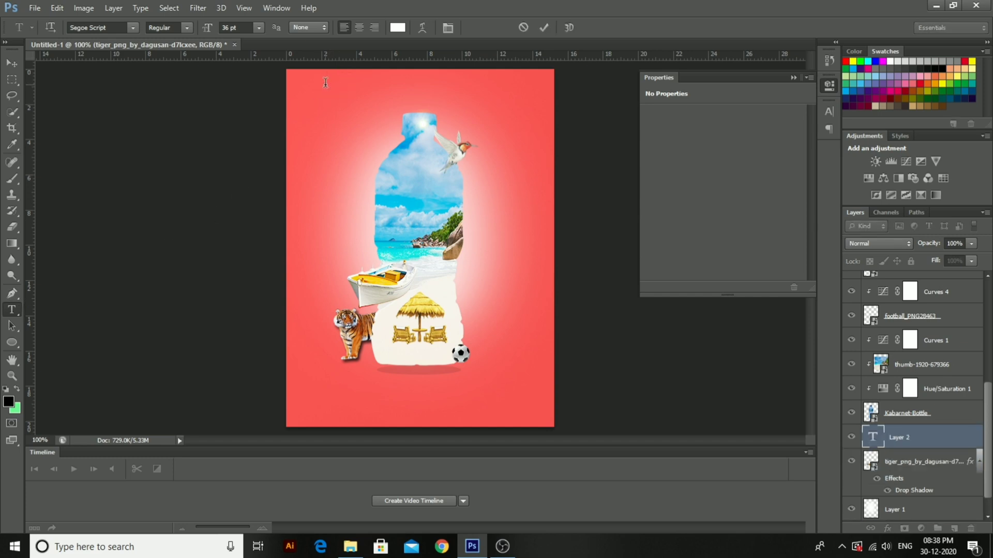
type("BEACH VIEW")
left_click(11, 63)
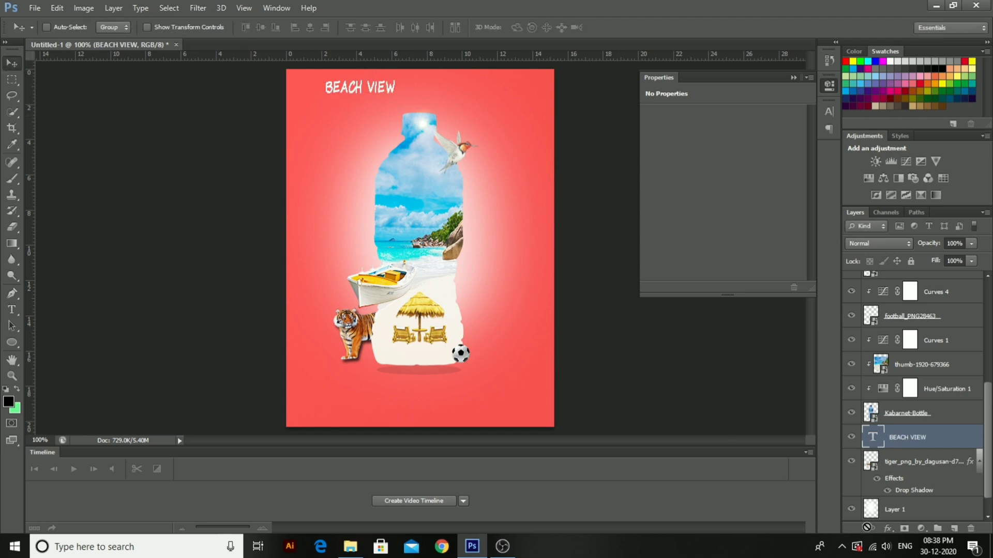
Add a drop shadow to the BEACH VIEW text layer
left_click(888, 528)
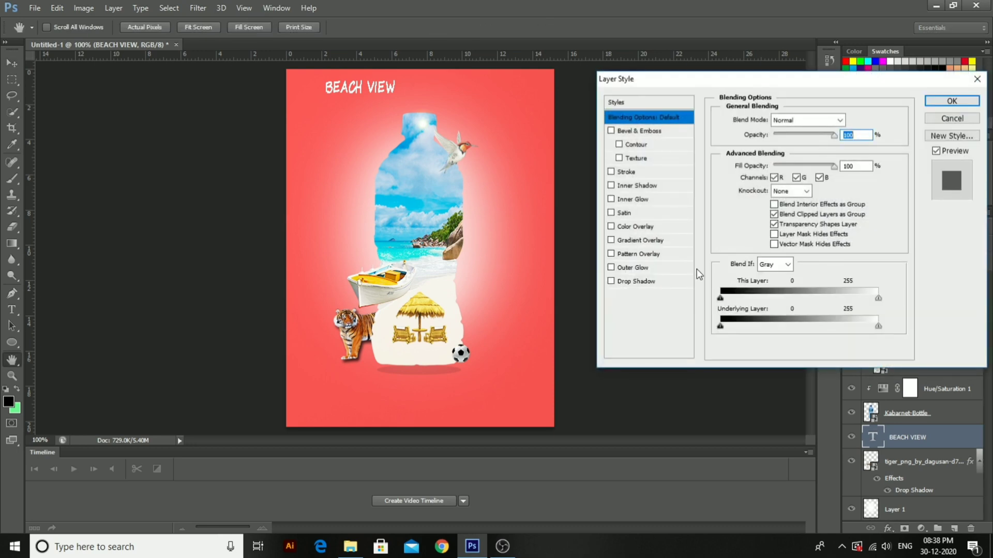
left_click(680, 283)
left_click(952, 100)
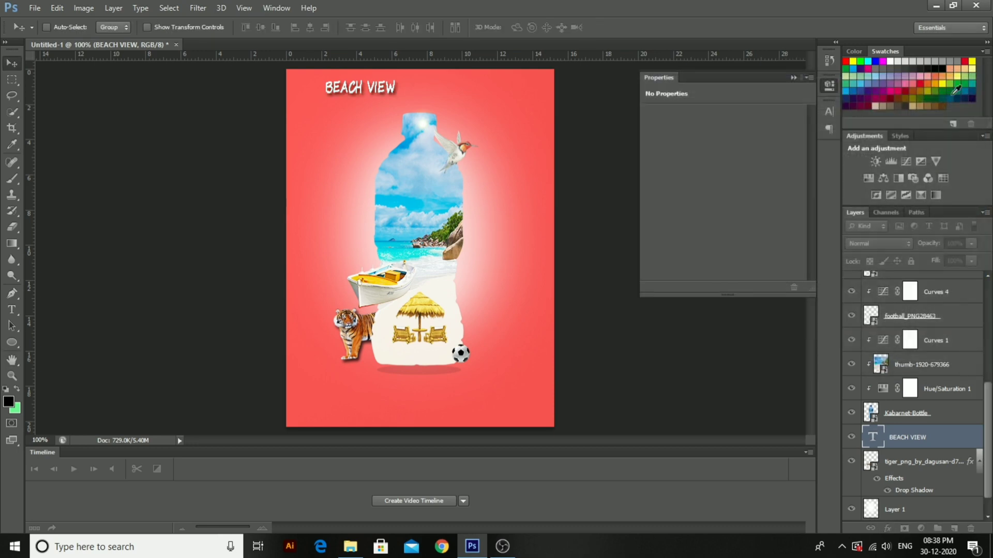
Move the BEACH VIEW title so it is centred above the bottle's cap
left_click_drag(382, 89, 444, 92)
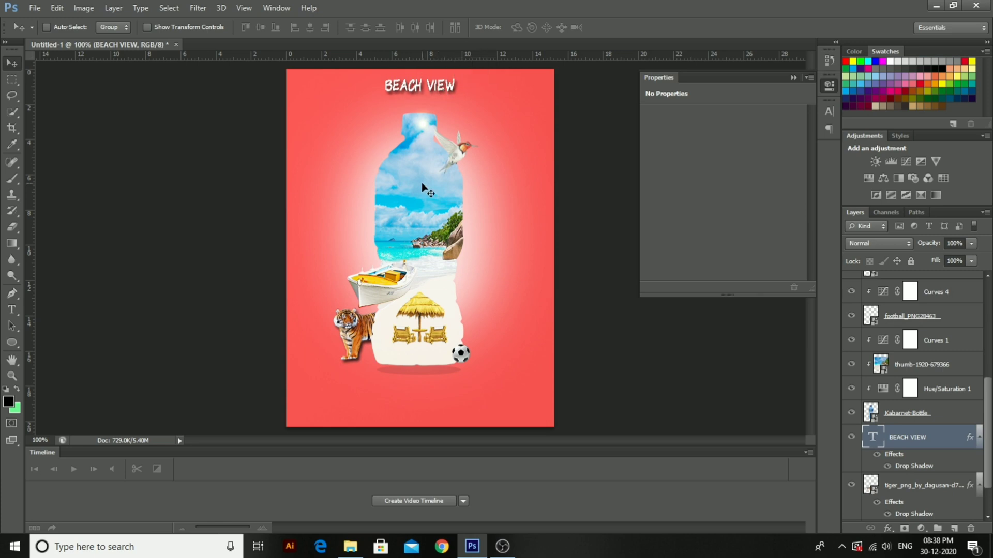
key("Left")
key("Left")
key("Left")
key("Left")
key("Left")
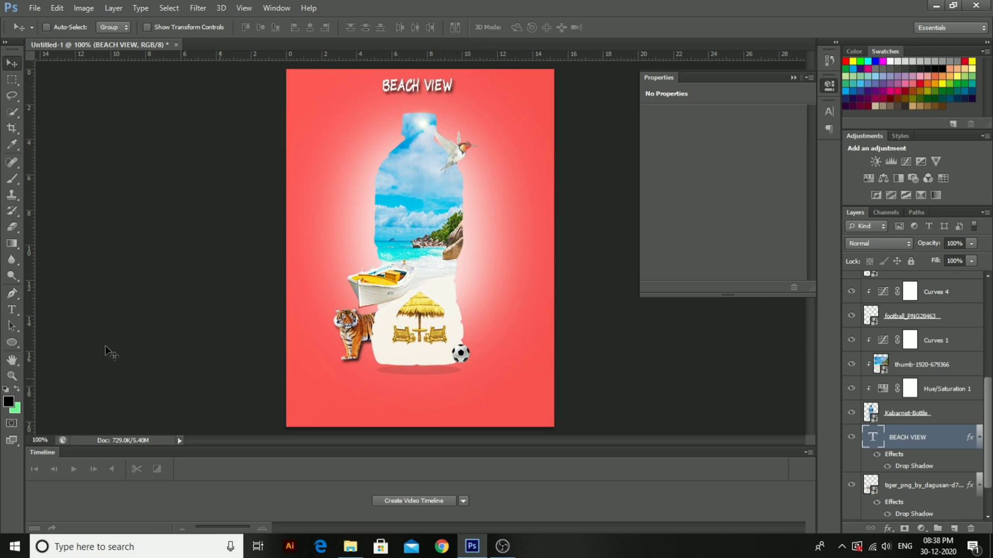
Add the white text "EXPLORE THE WORLD" in 36 pt Segoe Script below the bottle
left_click(12, 309)
left_click(354, 397)
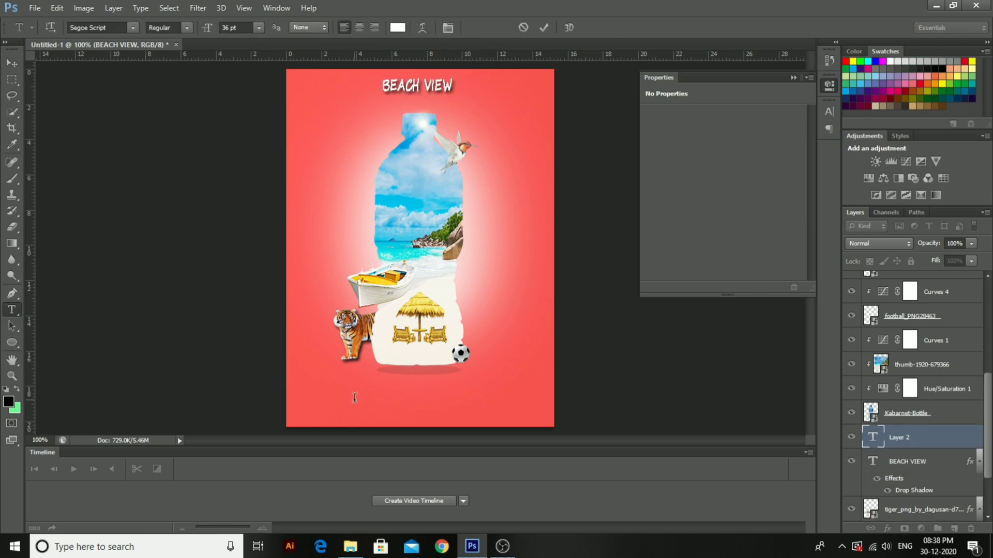
type("EXPLORE")
type(" THE ")
type("WORLD")
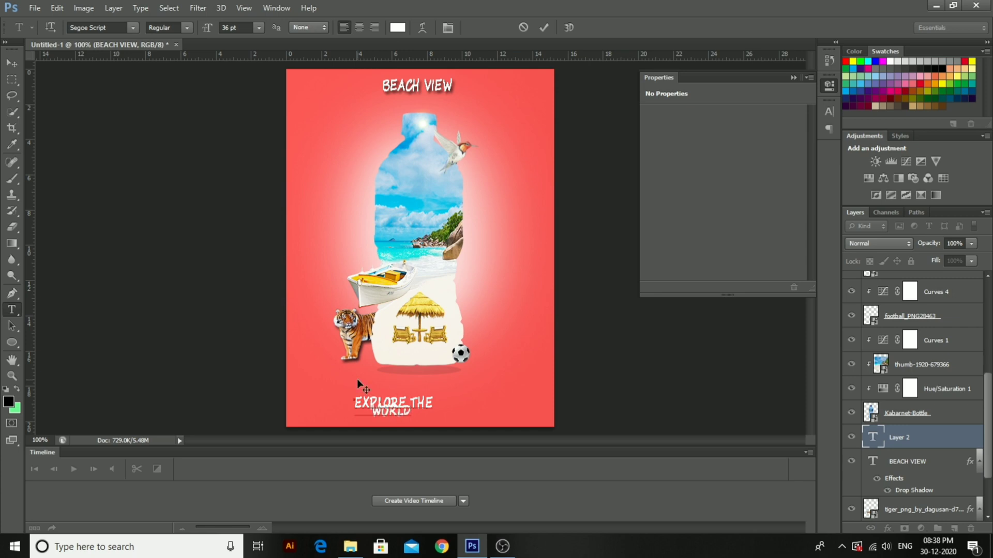
Remove "WORLD" from the lower text and move the remaining "EXPLORE THE" closer beneath the bottle
key("BackSpace")
key("BackSpace")
key("BackSpace")
key("BackSpace")
key("BackSpace")
left_click(12, 63)
left_click_drag(404, 410, 420, 398)
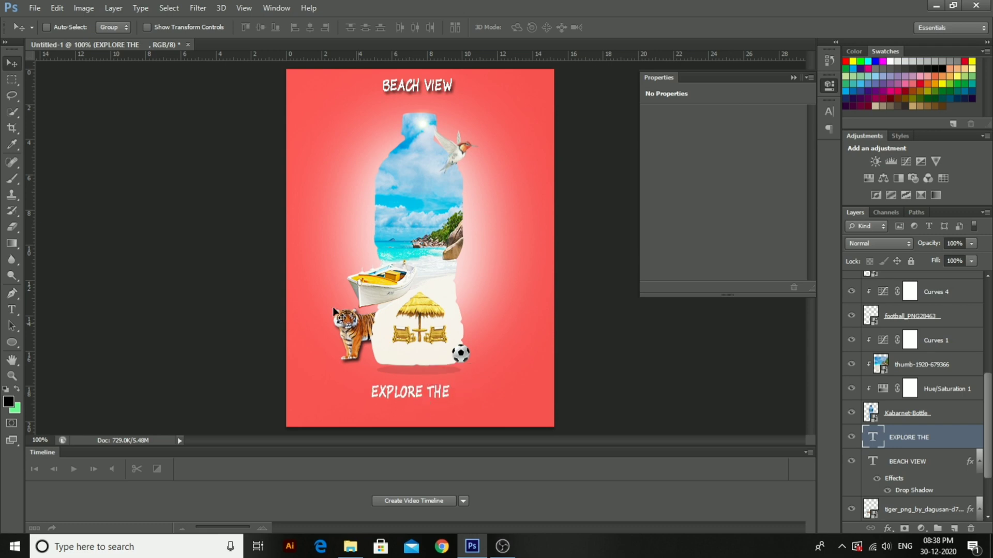
Format the EXPLORE THE text as Tahoma Bold at 60 pt
double_click(872, 437)
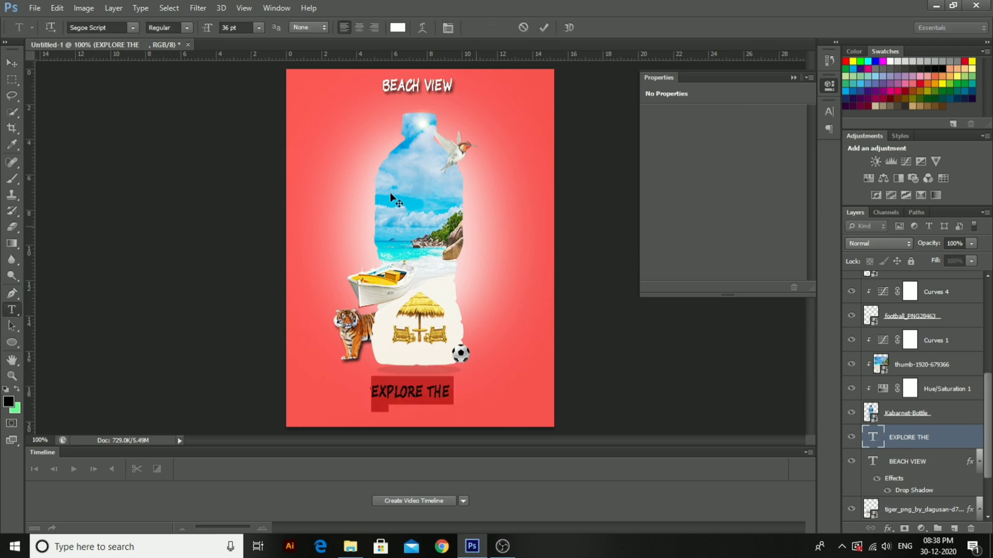
left_click(133, 27)
left_click(130, 189)
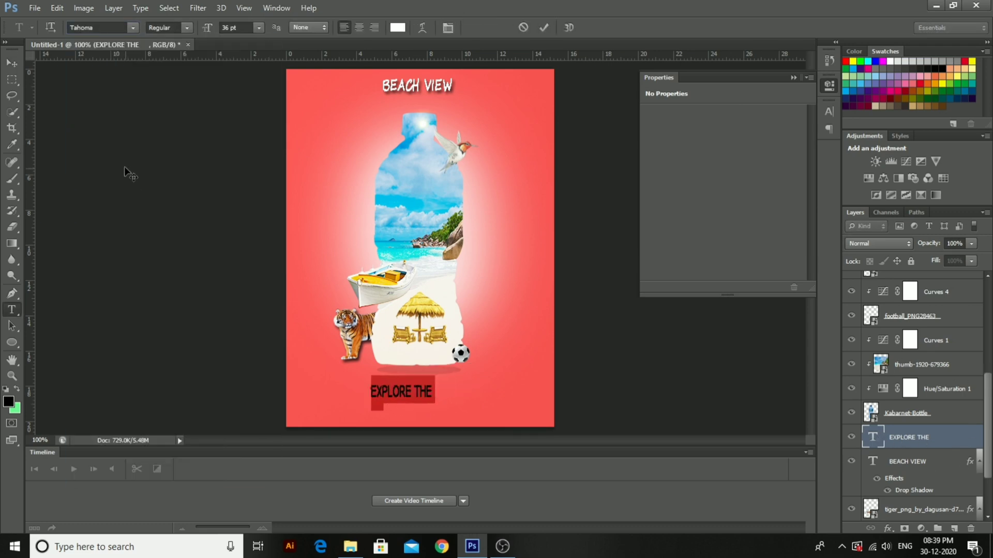
left_click(188, 28)
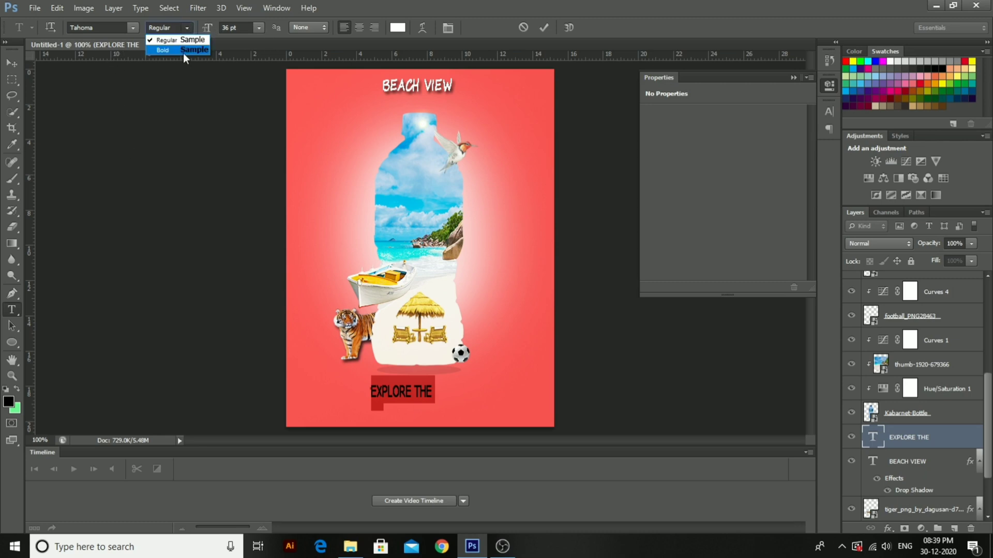
left_click(182, 47)
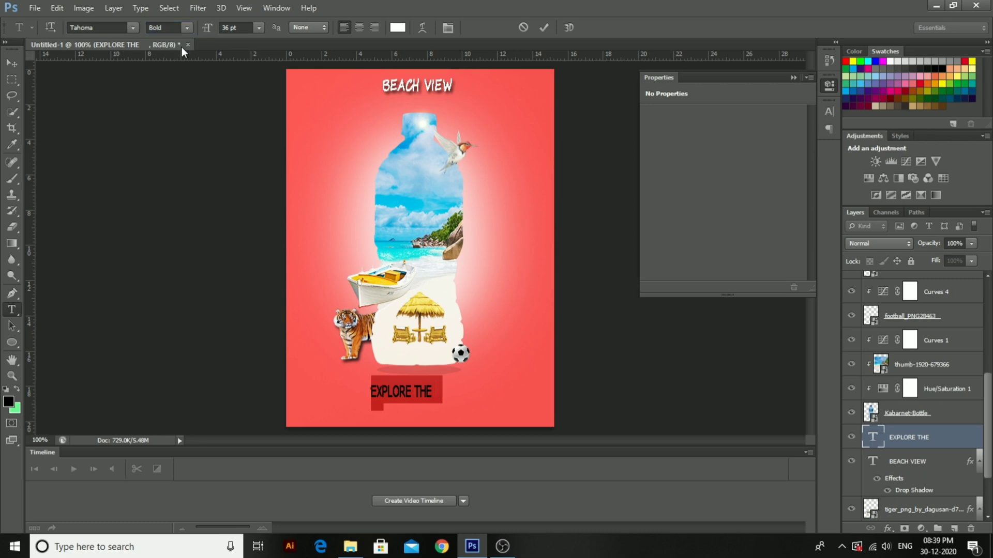
left_click(257, 28)
left_click(274, 233)
key("ctrl+Return")
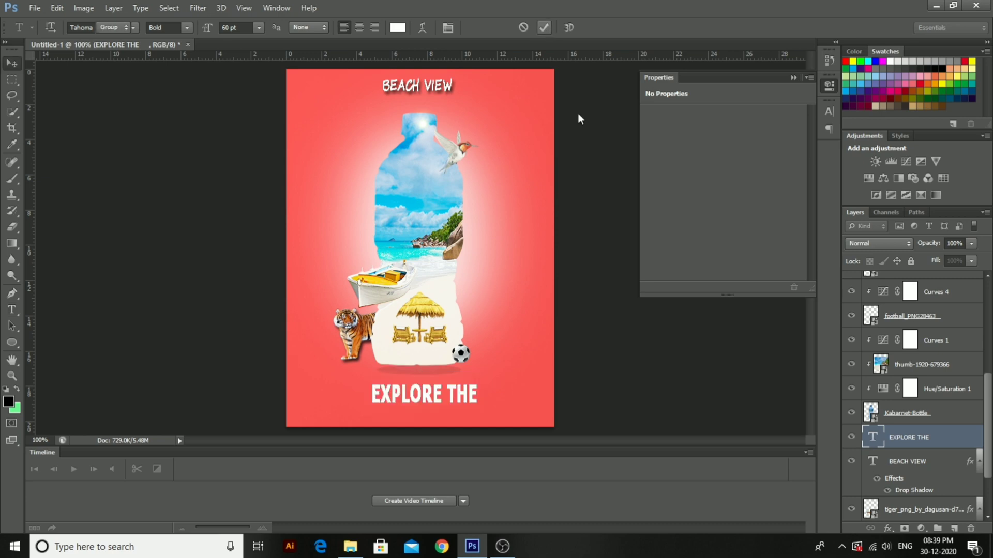
Nudge the EXPLORE THE text left and up so it sits centred closer beneath the bottle
key("v")
key("Left")
key("Left")
key("Left")
key("Left")
key("Left")
key("Left")
key("Left")
key("Left")
key("Left")
key("Left")
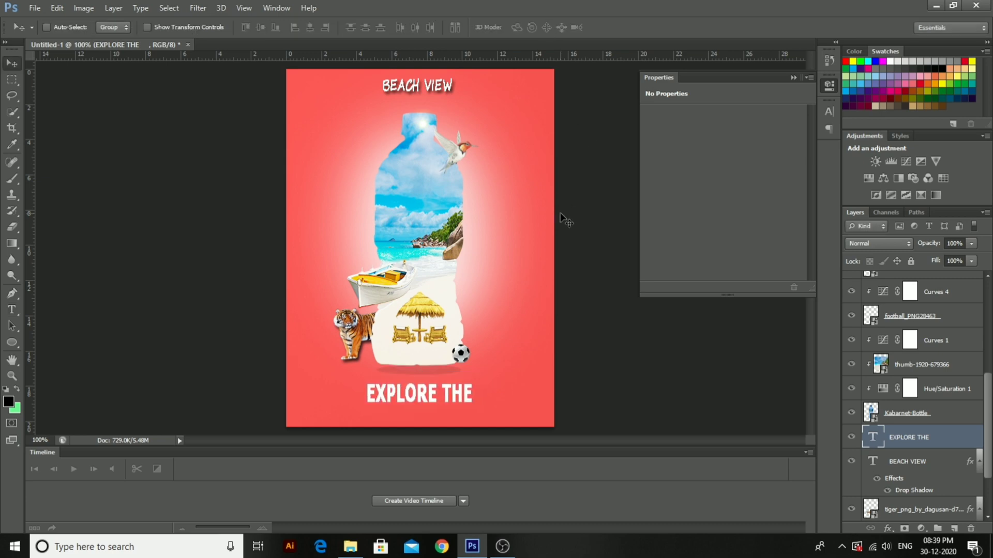
key("Up")
key("Up")
key("Up")
key("Up")
key("Up")
key("Up")
key("Up")
key("Up")
key("Up")
key("Up")
key("Up")
Stretch the EXPLORE THE text wider and reduce its height, and re-centre it under the bottle
key("ctrl+t")
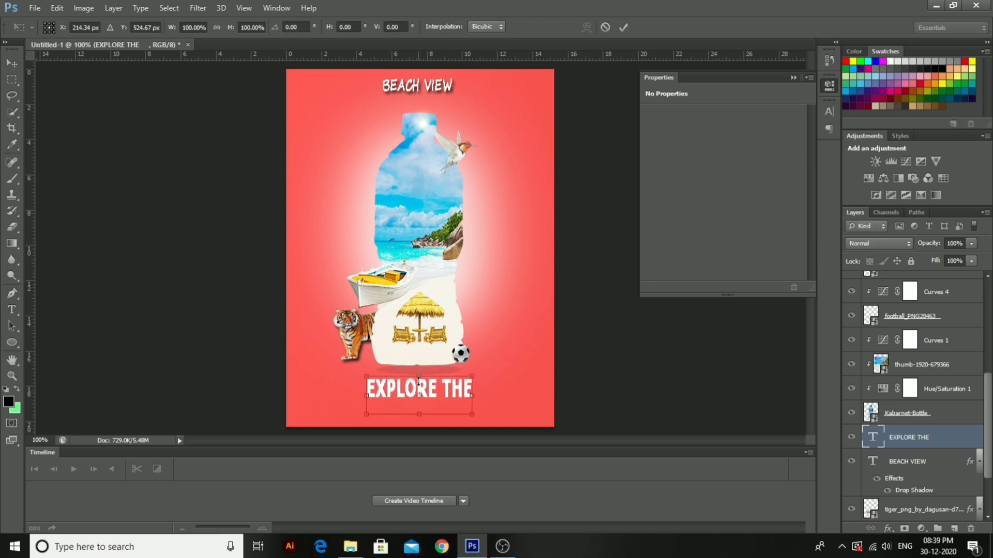
left_click_drag(419, 392, 485, 390)
left_click(623, 29)
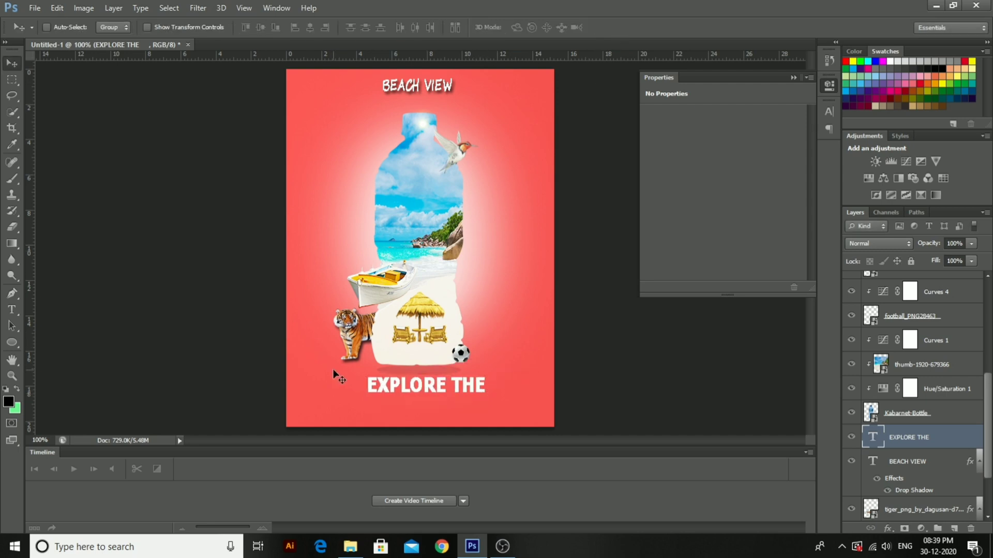
key("Left")
key("Left")
key("Left")
key("Left")
key("Left")
key("Left")
key("Left")
key("Down")
key("Down")
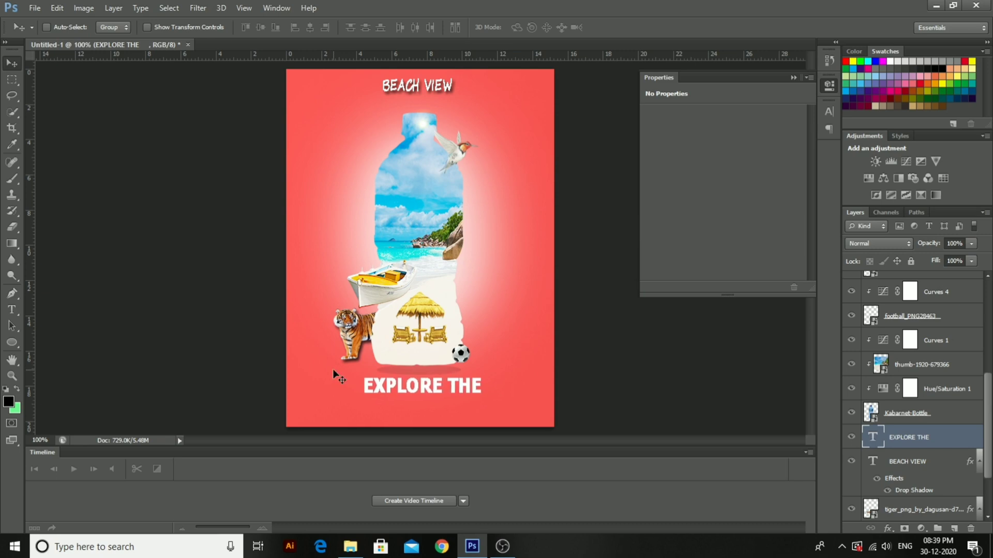
key("Left")
key("Left")
key("Left")
key("Down")
key("Down")
Add a separate white text layer reading "WORLD" in Tahoma Bold below the EXPLORE THE line
left_click(11, 309)
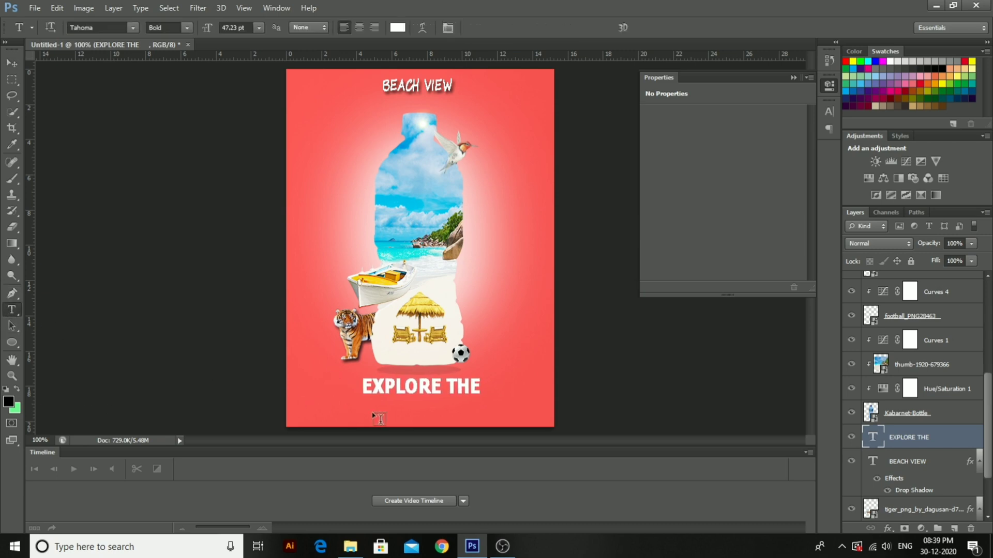
left_click(376, 418)
type("WORLD")
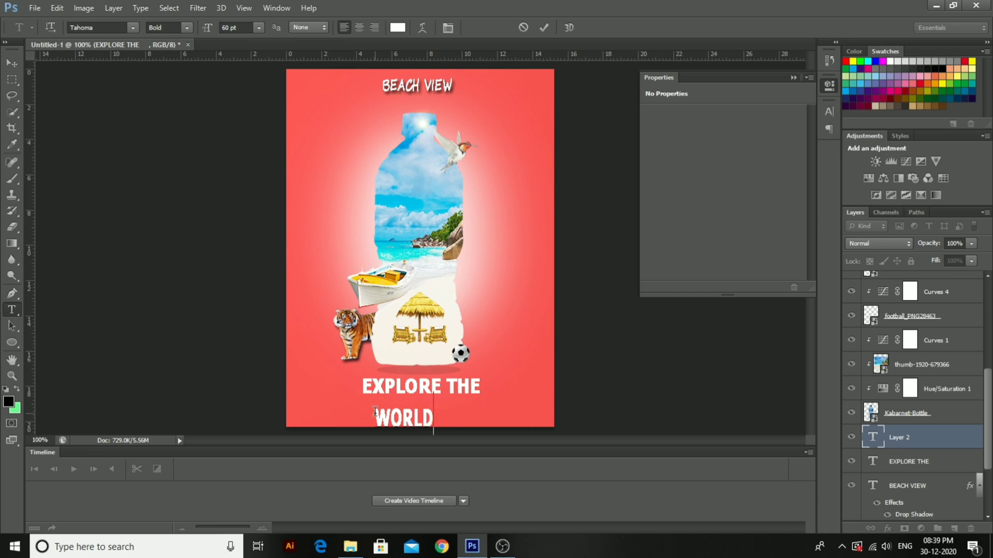
left_click(11, 62)
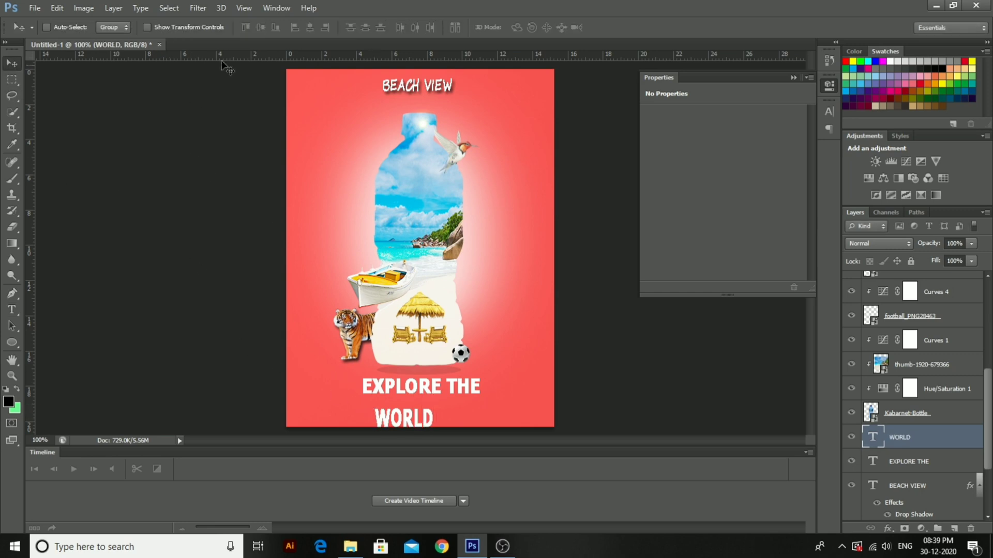
Set the font size of the WORLD text to 30 pt
double_click(873, 438)
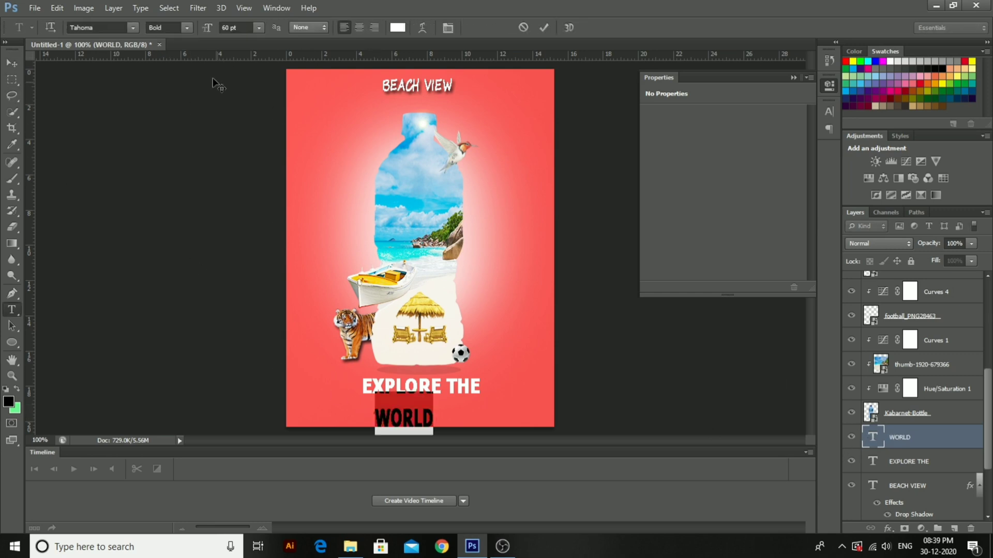
left_click(258, 28)
left_click(263, 181)
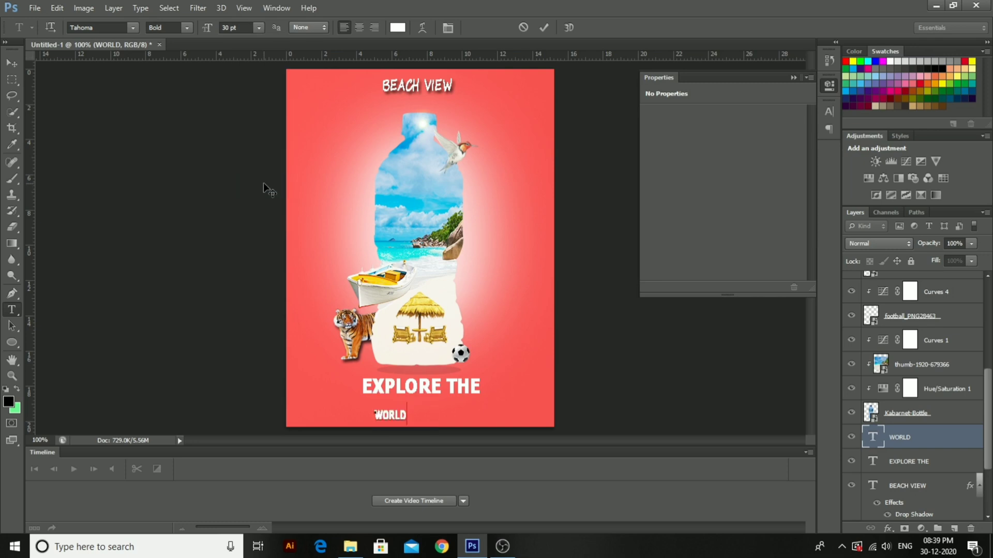
left_click(12, 63)
Move the WORLD text right and up until it is centred directly beneath EXPLORE THE
key("Right")
key("Right")
key("Right")
key("Right")
key("Right")
key("Right")
key("Right")
key("Right")
key("Up")
key("Up")
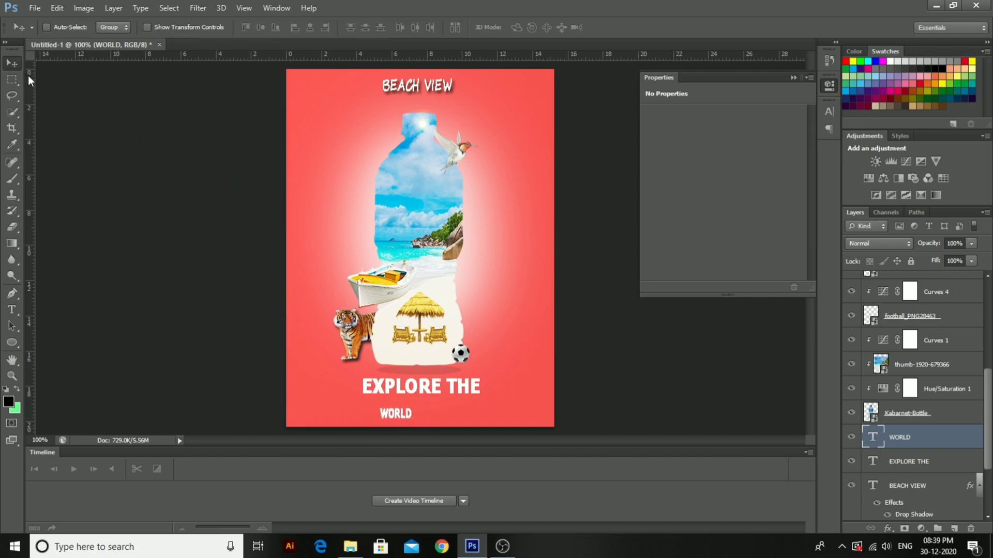
key("Right")
key("Right")
key("Right")
key("Right")
key("Right")
key("Right")
key("Right")
key("Right")
key("Right")
key("Right")
key("Right")
key("Right")
key("Right")
key("Right")
key("Right")
key("Right")
key("Right")
key("Right")
key("Right")
key("Right")
key("Up")
key("Up")
key("Up")
key("Up")
key("Up")
key("Up")
key("Up")
key("Up")
key("Up")
key("Up")
key("Up")
key("Up")
key("Up")
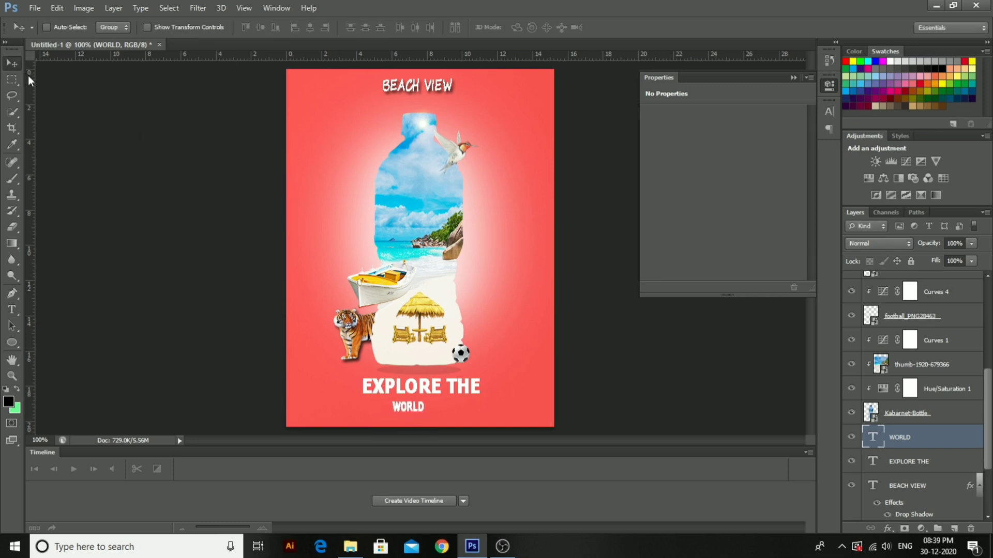
key("Up")
key("Up")
key("Up")
key("Up")
key("Up")
key("Right")
key("Right")
key("Right")
key("Right")
key("Right")
key("Right")
key("Right")
key("Right")
key("Right")
key("Right")
key("Right")
key("Right")
key("Right")
key("Right")
key("Right")
key("Right")
key("Right")
key("Right")
key("Right")
key("Right")
key("Right")
key("Right")
key("Right")
key("Up")
key("Up")
Apply a drop shadow to the WORLD text with 75% opacity, 5 px distance and 5 px size
left_click(888, 529)
left_click(886, 380)
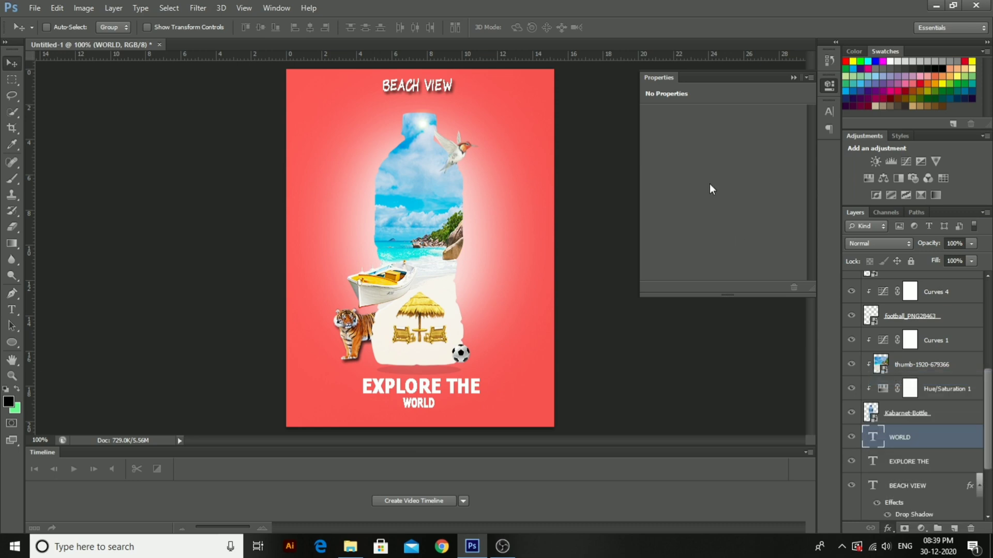
left_click(657, 282)
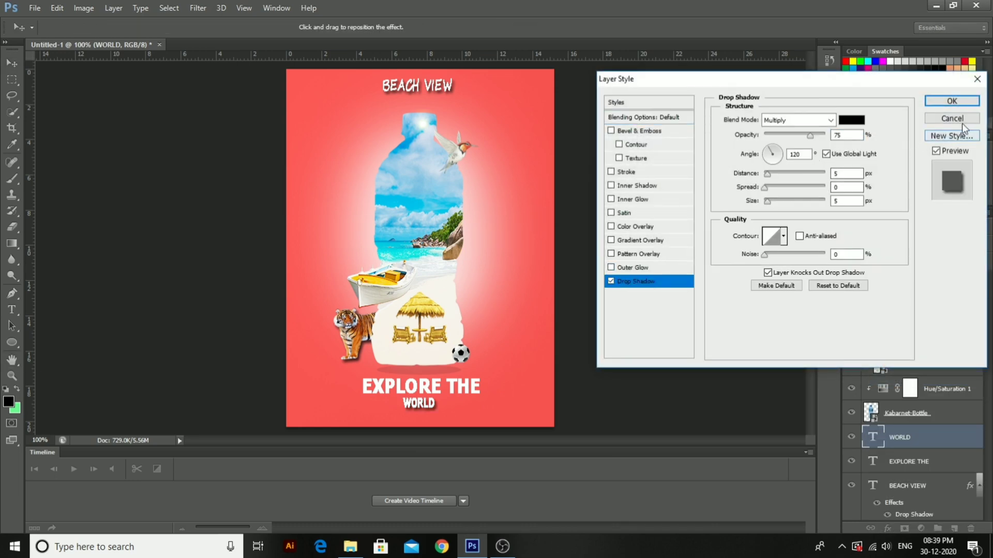
left_click(957, 102)
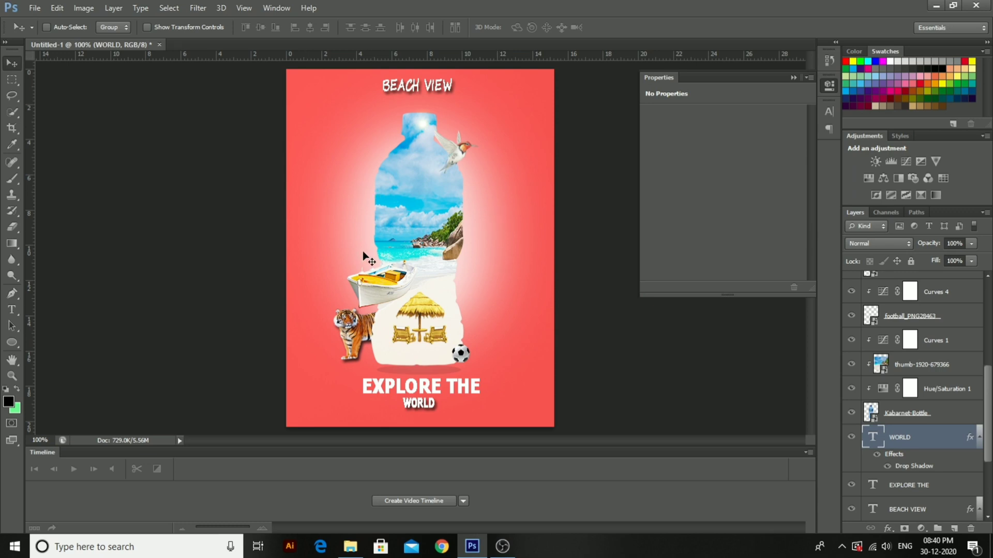
Draw a diamond-grid custom shape about 70 by 53 px on the red background beside the bottle's lower part
scroll(891, 350, "up", 1)
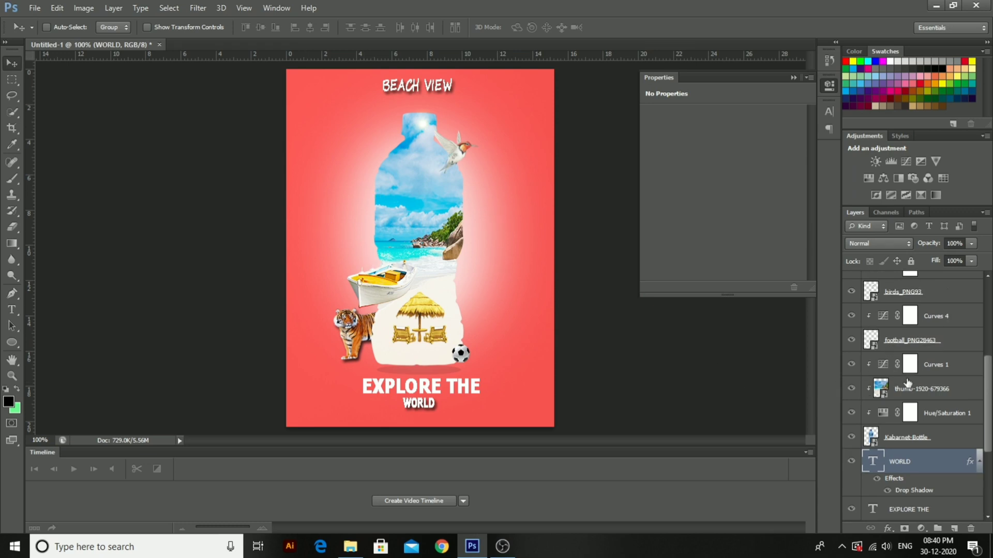
scroll(907, 383, "up", 1)
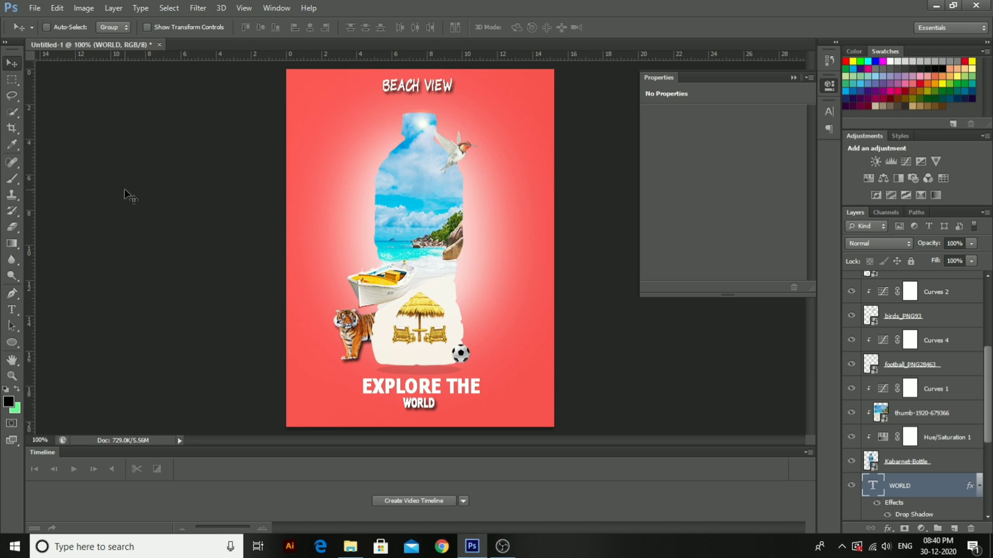
right_click(15, 341)
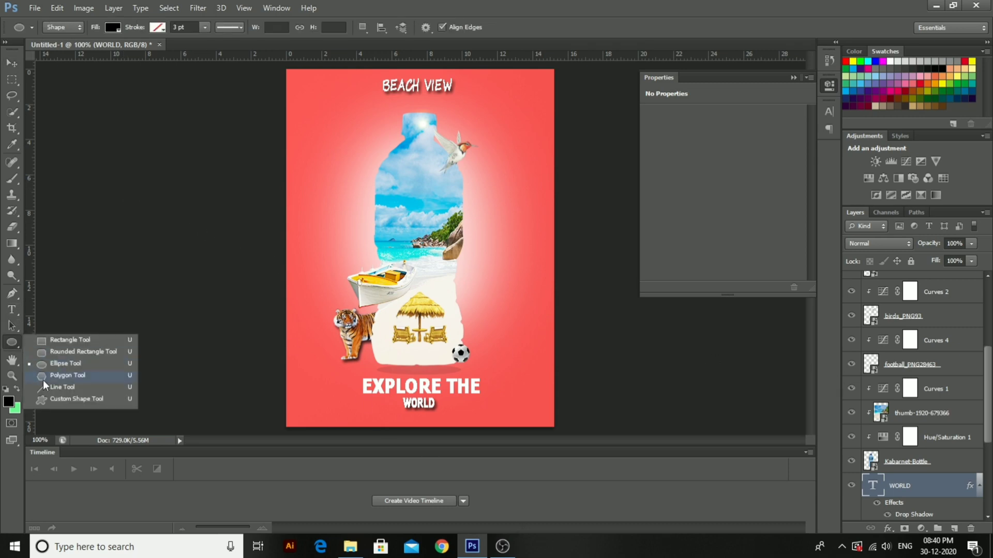
left_click(56, 399)
scroll(912, 438, "up", 3)
scroll(911, 438, "up", 4)
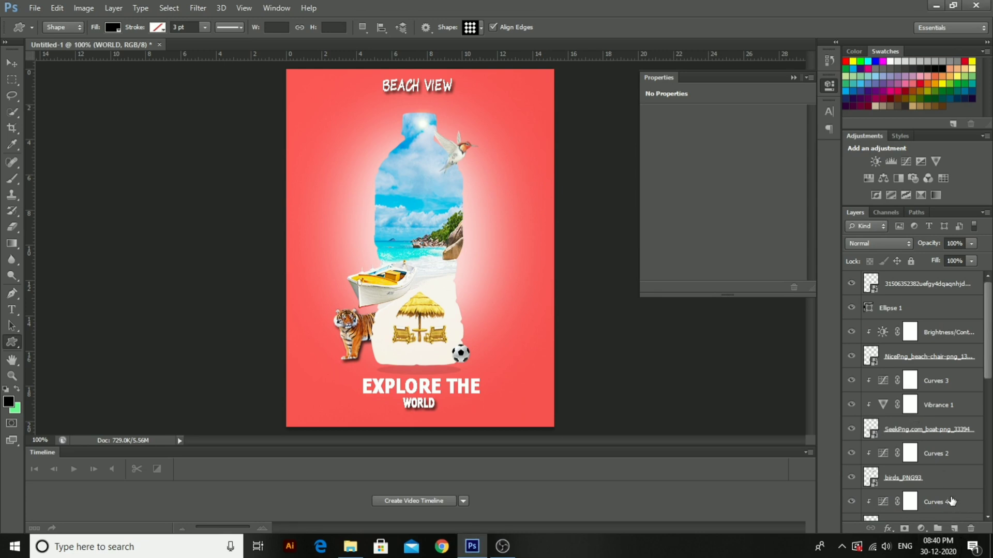
left_click(955, 529)
scroll(911, 326, "up", 4)
left_click_drag(496, 297, 540, 330)
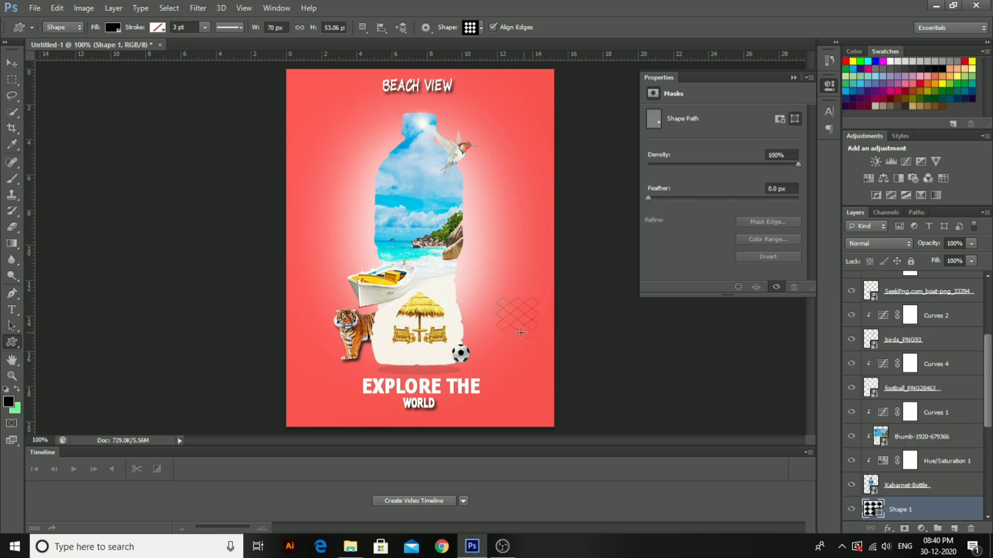
Set the foreground colour to white and fill the diamond-grid shape with it
left_click(8, 63)
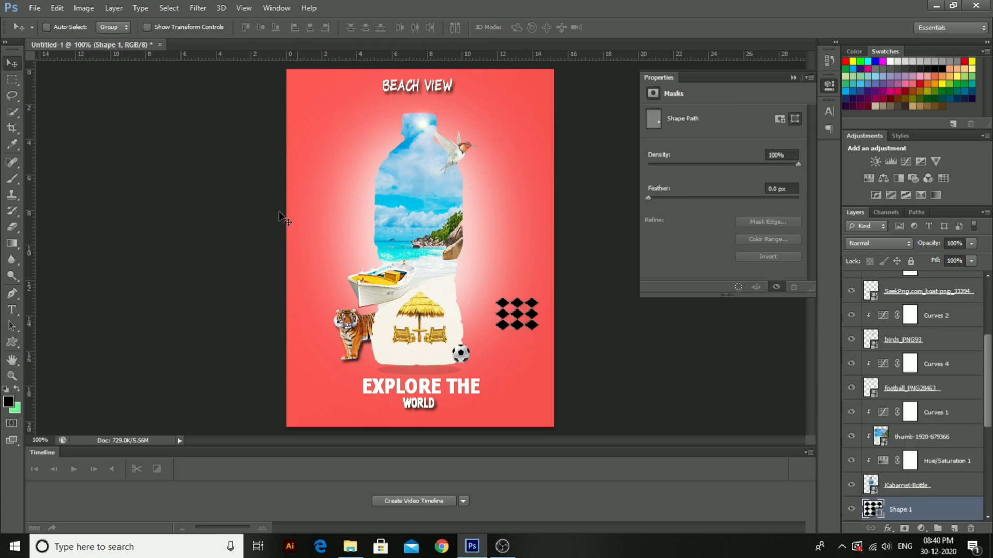
left_click(8, 401)
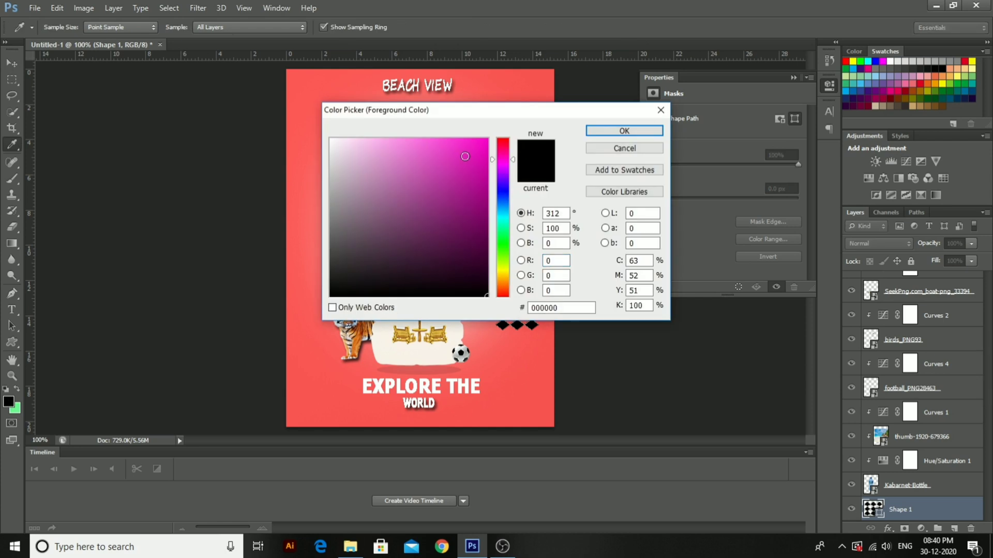
left_click_drag(331, 139, 322, 137)
left_click(603, 132)
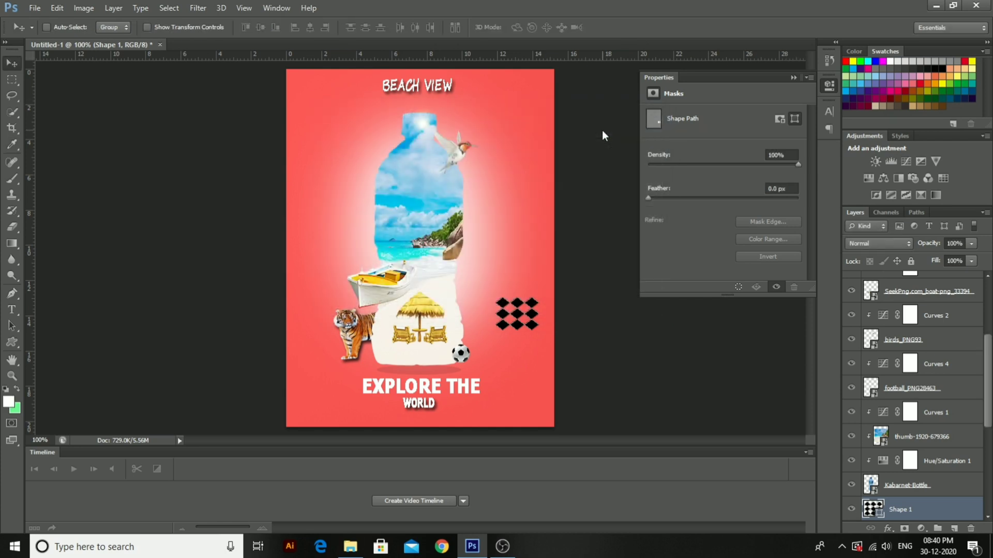
key("alt+BackSpace")
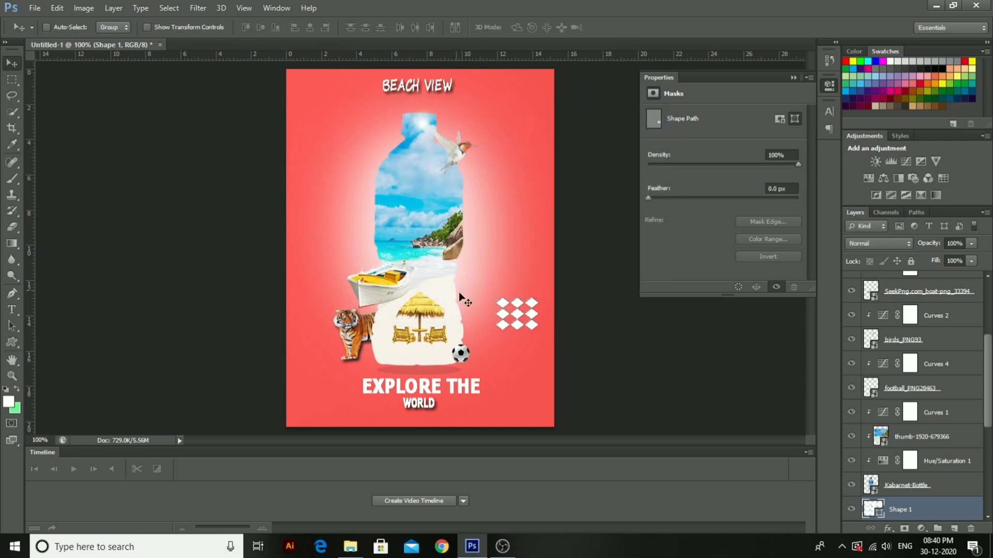
Scale the diamond-grid shape down, mainly in width, and set its layer opacity to 31%
key("ctrl+t")
left_click_drag(496, 329, 508, 327)
left_click(624, 28)
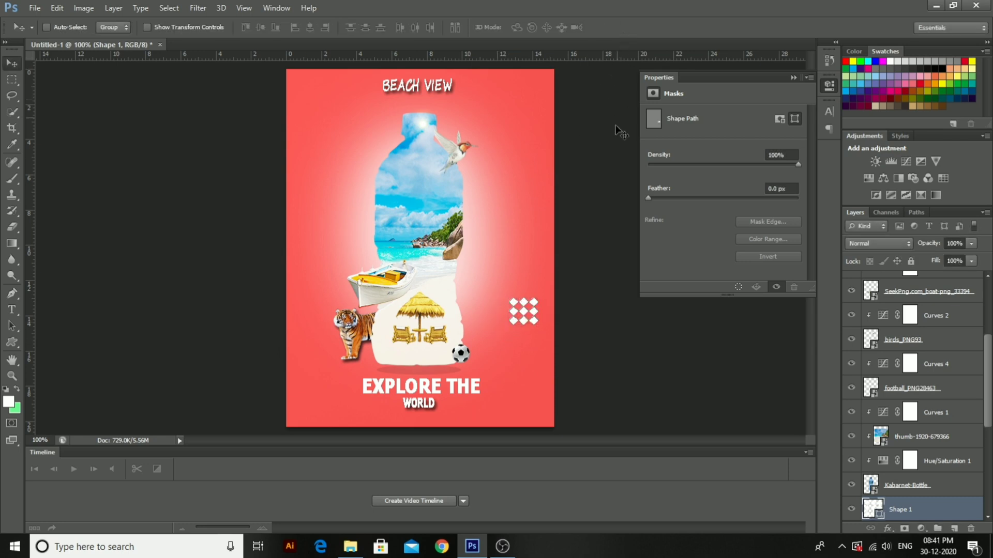
left_click(967, 244)
left_click_drag(940, 253, 926, 254)
Move the diamond grid into the poster's bottom-right corner so its outer column runs off the edge
left_click_drag(517, 310, 538, 416)
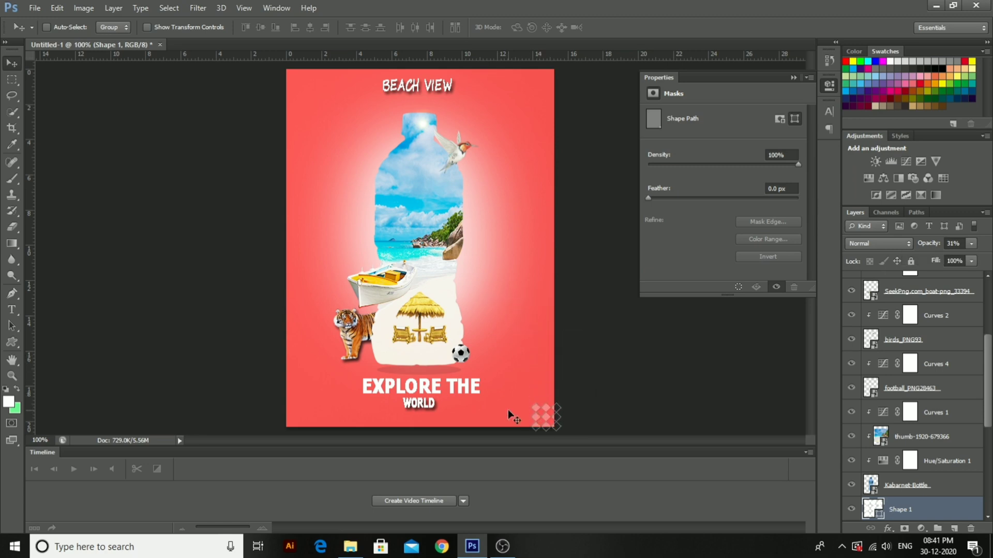
key("Right")
key("Right")
key("Right")
key("Right")
key("Up")
key("Up")
key("Up")
key("Up")
key("Up")
key("Up")
key("Up")
key("Up")
key("Up")
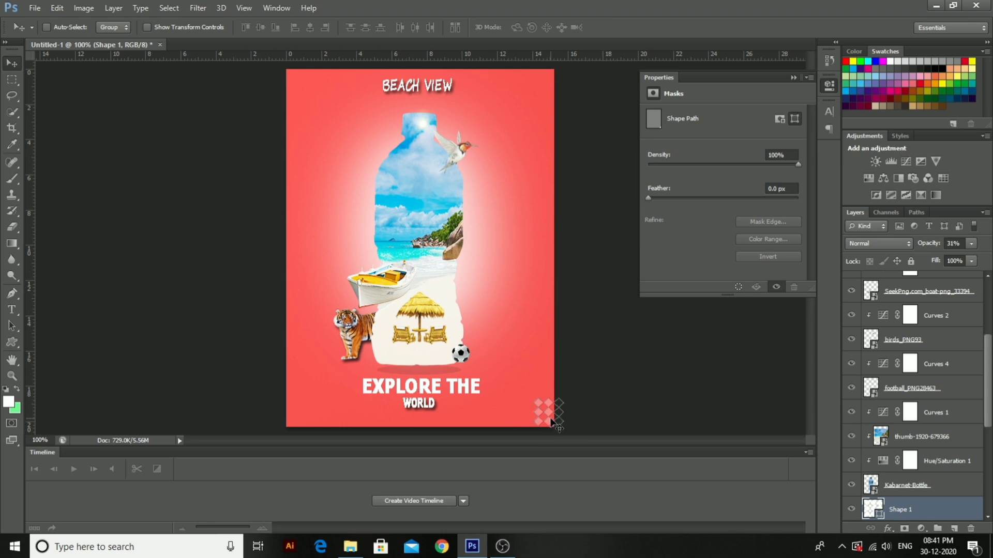
Duplicate the diamond grid into the poster's top-left, bottom-left and top-right corners, overlapping the side edges
left_click_drag(549, 420, 292, 98)
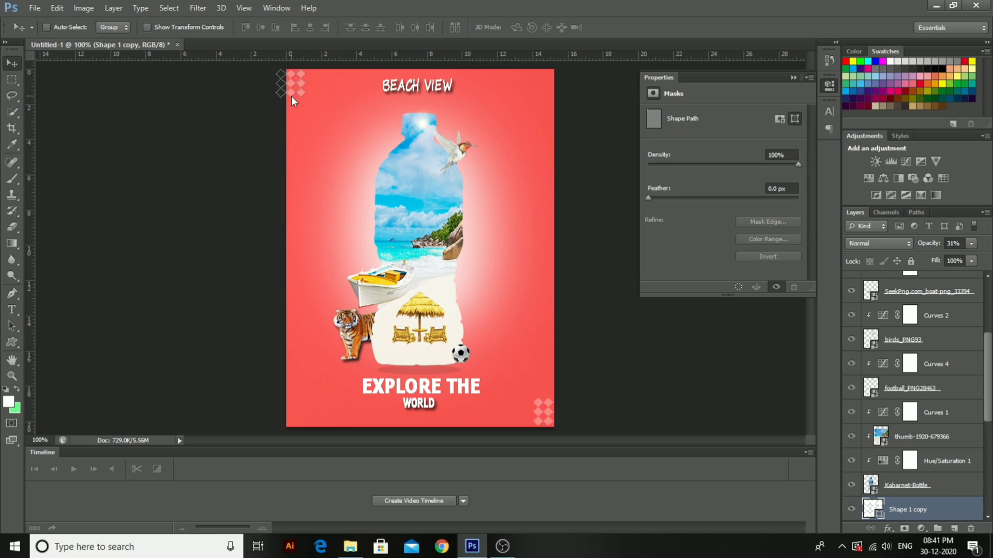
left_click_drag(288, 108, 293, 418)
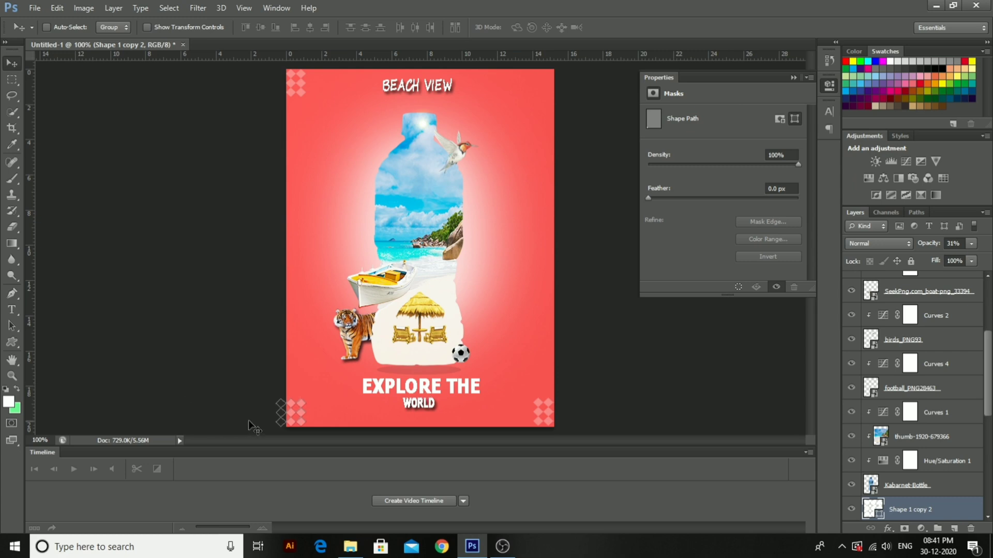
left_click_drag(295, 414, 562, 60)
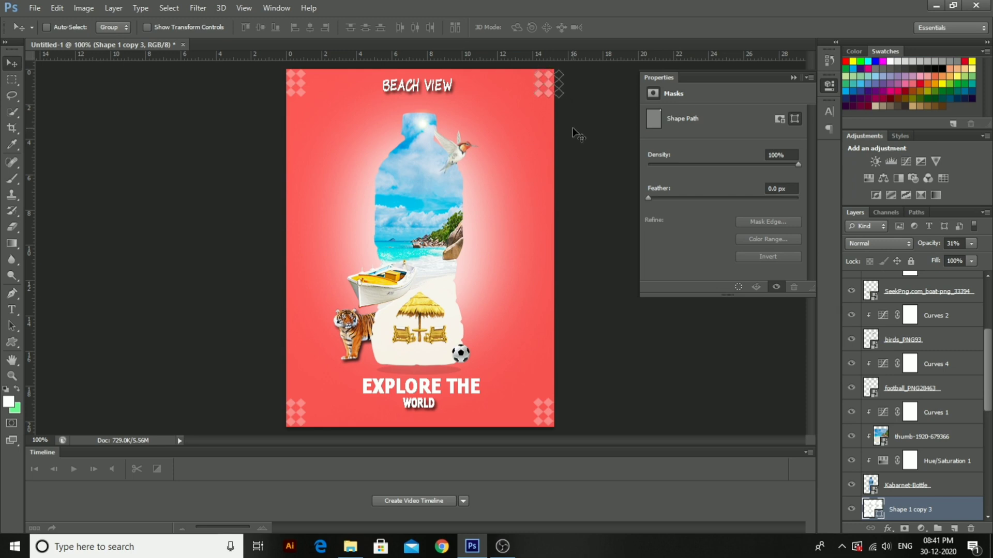
Add a Curves adjustment layer at the top of the layer stack and pull the RGB curve's midtones slightly down to deepen the whole poster
left_click(891, 344)
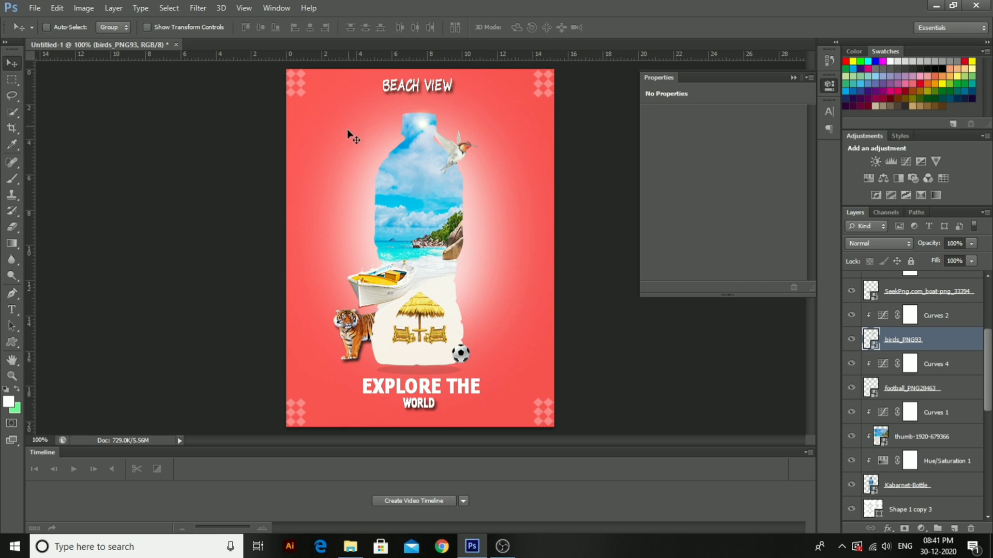
scroll(905, 270, "up", 5)
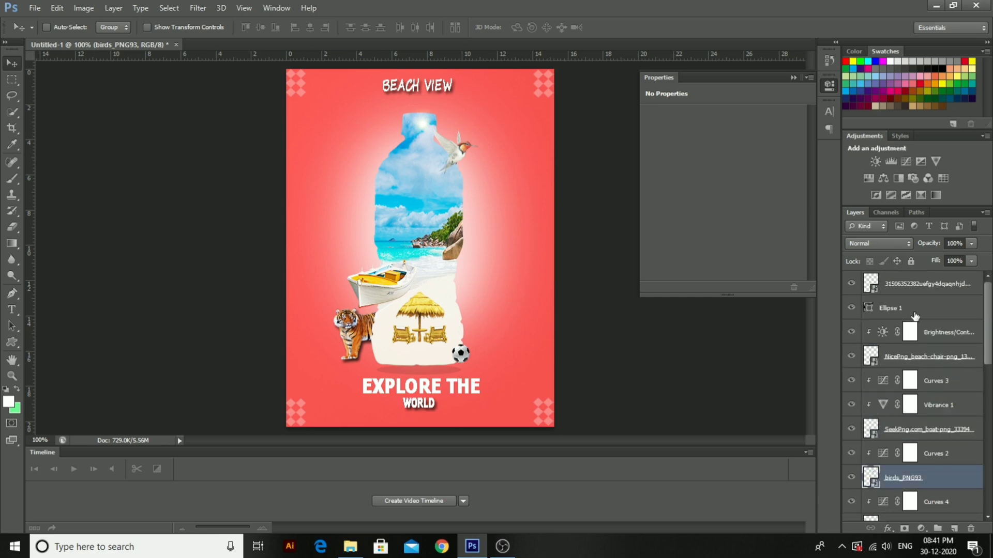
left_click(910, 284)
left_click(906, 162)
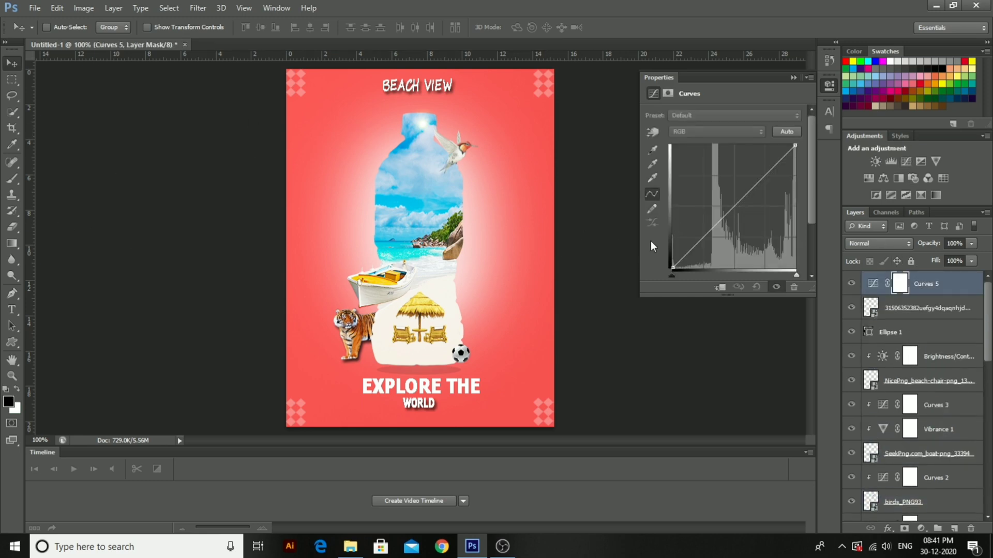
left_click_drag(718, 223, 742, 209)
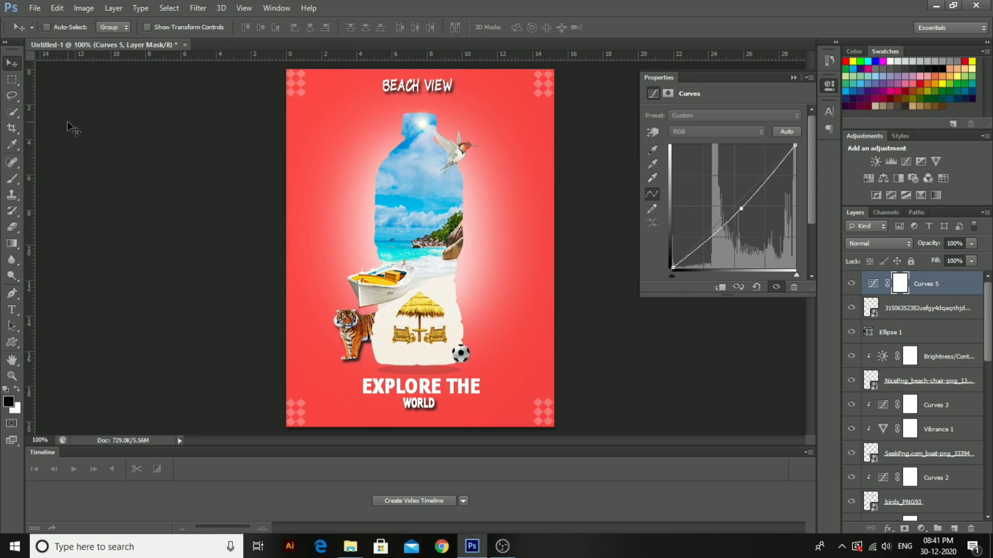
Open the Save for Web export for the finished poster
left_click(25, 11)
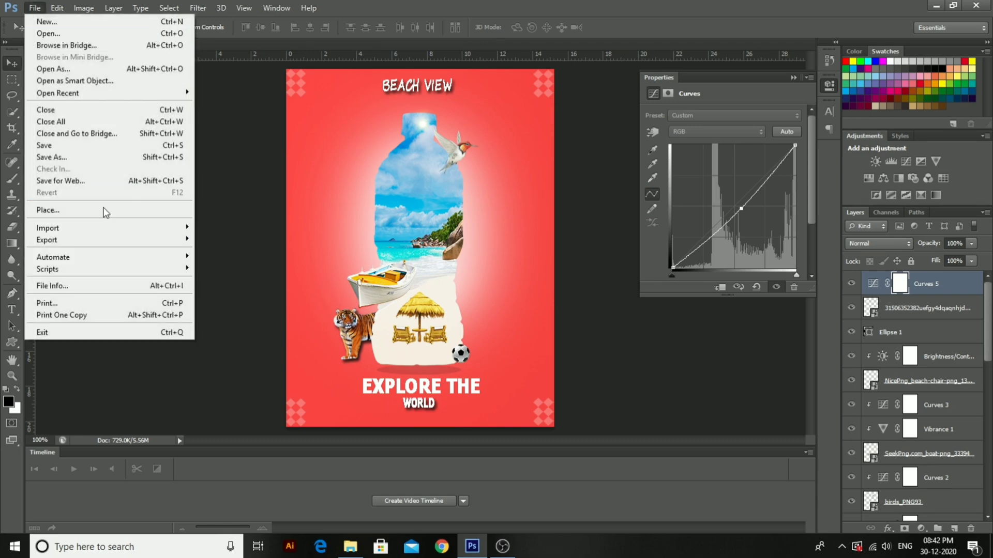
left_click(102, 182)
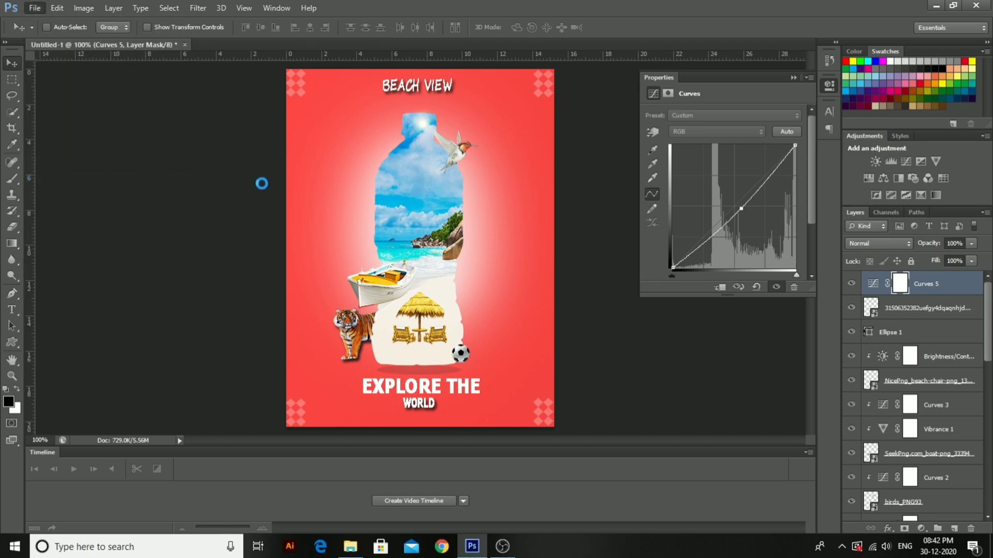